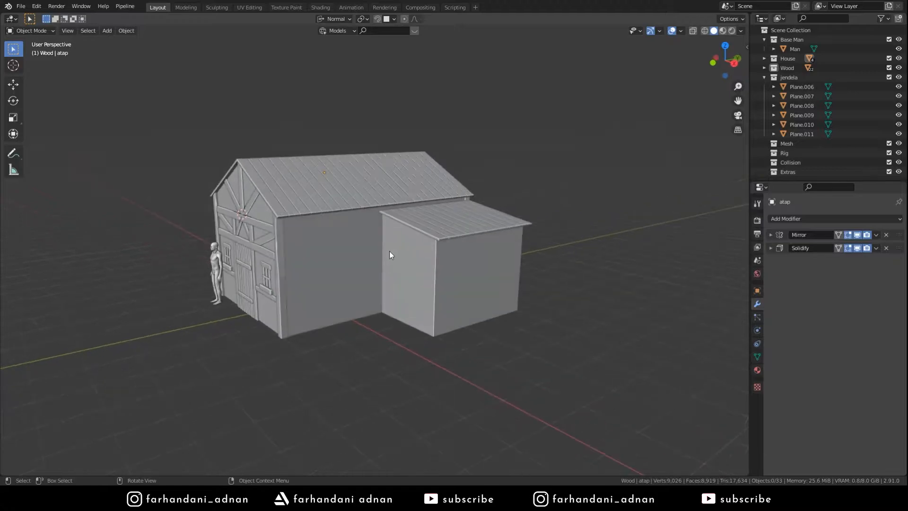
# - Place the 3D cursor on the corner edge where the annex meets the main side wall
pyautogui.click(283, 272)
pyautogui.moveTo(328, 251); pyautogui.dragTo(325, 266, button='middle')
pyautogui.scroll(1, 325, 266)
pyautogui.press('Tab')
pyautogui.press('Tab')
pyautogui.press('a')
pyautogui.press('a')
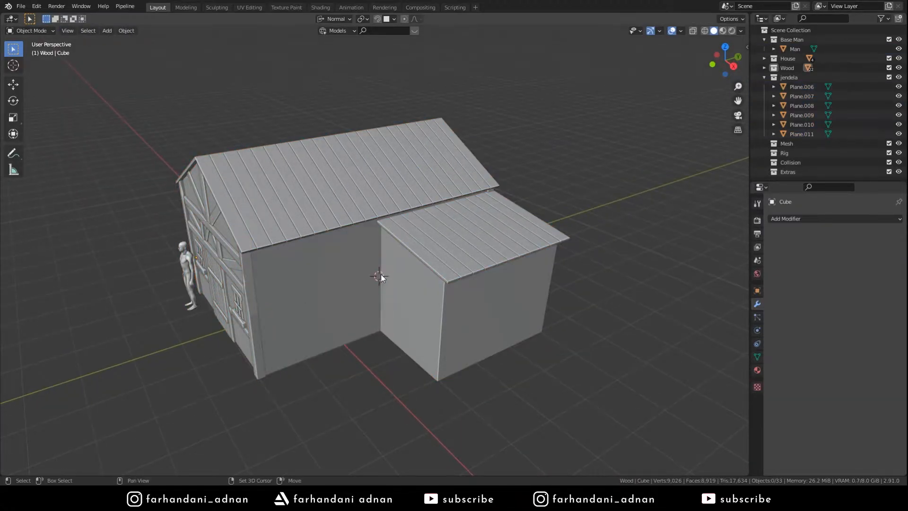
# - Delete the empty Mesh, Rig, Collision and Extras collections
pyautogui.click(820, 144)
pyautogui.keyDown('shift'); pyautogui.click(805, 172); pyautogui.keyUp('shift')
pyautogui.press('x')
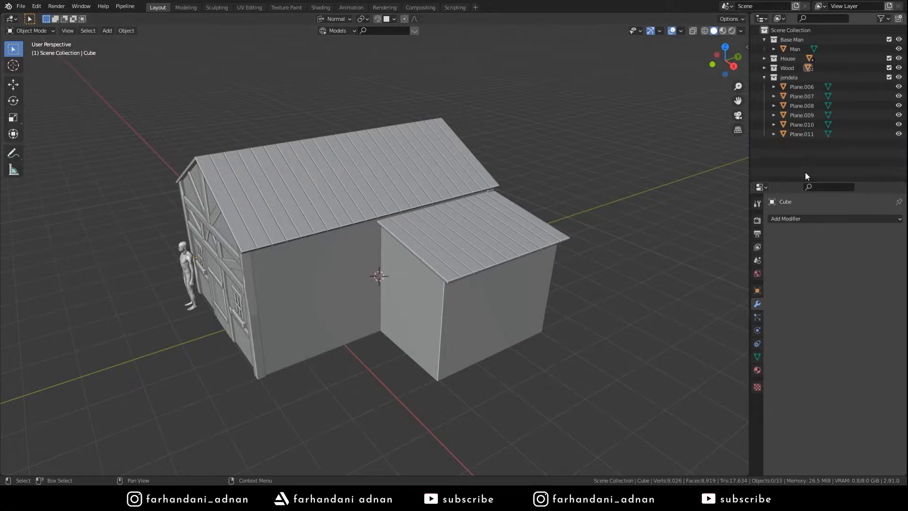
# - Add a cube to the Wood collection at the 3D cursor and scale it horizontally, excluding Z, into a slim post
pyautogui.click(787, 68)
pyautogui.hotkey('shift', 'a')
pyautogui.moveTo(394, 210)
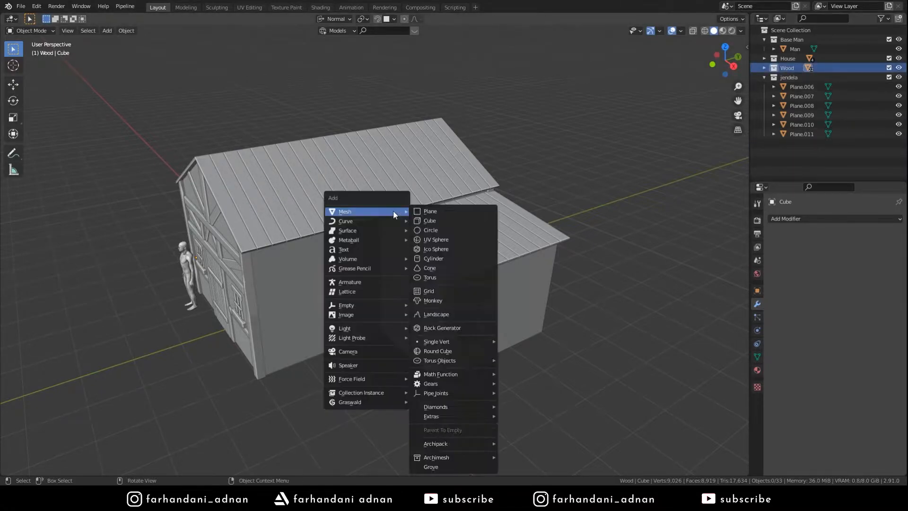
pyautogui.click(430, 220)
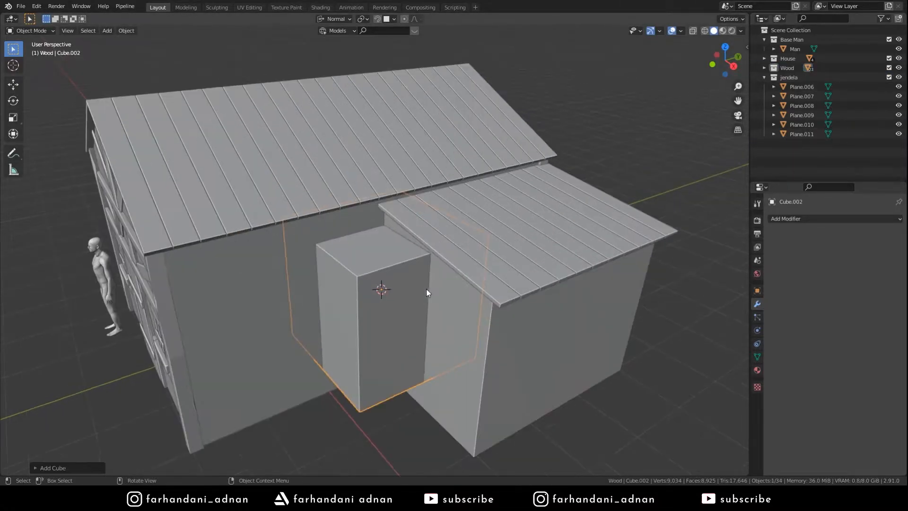
pyautogui.press('s')
pyautogui.hotkey('shift', 'z')
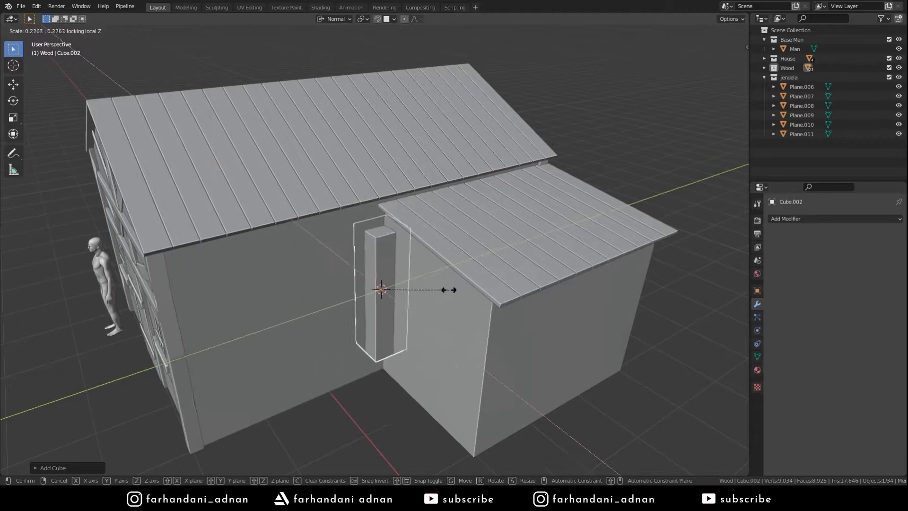
pyautogui.click(392, 290)
# - Move the post down along Z so its base meets the bottom edge of the wall
pyautogui.scroll(1, 423, 268)
pyautogui.moveTo(423, 268); pyautogui.dragTo(421, 219, button='middle')
pyautogui.press('g')
pyautogui.press('z')
pyautogui.press('z')
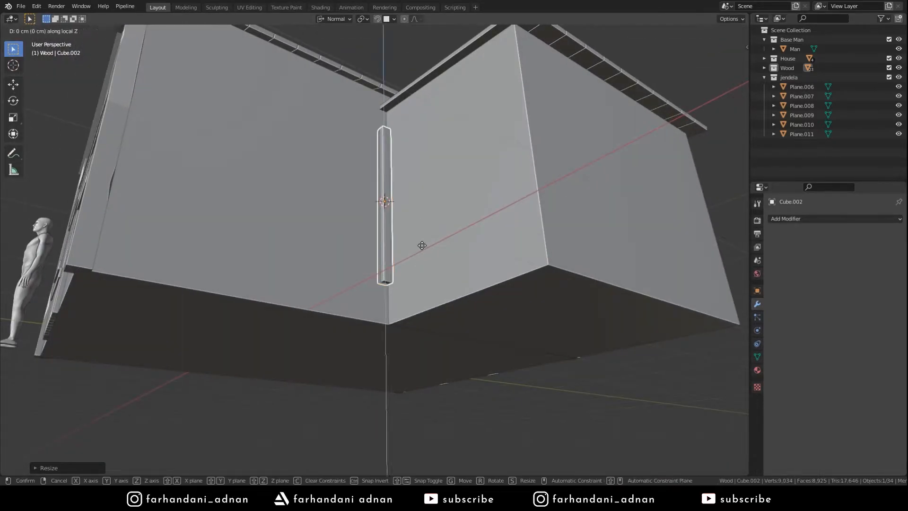
pyautogui.click(538, 134)
# - Thin the post along its local X axis and move it along Y into the corner beside the annex
pyautogui.moveTo(501, 83); pyautogui.dragTo(514, 291, button='middle')
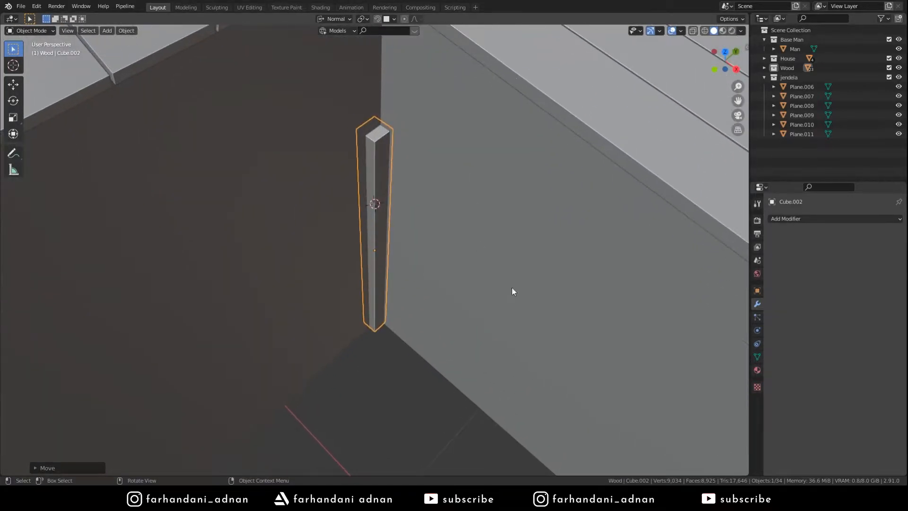
pyautogui.press('s')
pyautogui.press('x')
pyautogui.press('x')
pyautogui.click(421, 265)
pyautogui.moveTo(422, 255)
pyautogui.mouseDown(button='middle')
pyautogui.moveTo(402, 229)
pyautogui.moveTo(411, 175)
pyautogui.moveTo(391, 148)
pyautogui.mouseUp(button='middle')
pyautogui.press('g')
pyautogui.press('y')
pyautogui.click(408, 175)
# - Raise the post's top vertices along Z to the annex roof, with snapping turned off
pyautogui.press('Tab')
pyautogui.press('z')
pyautogui.click(350, 102)
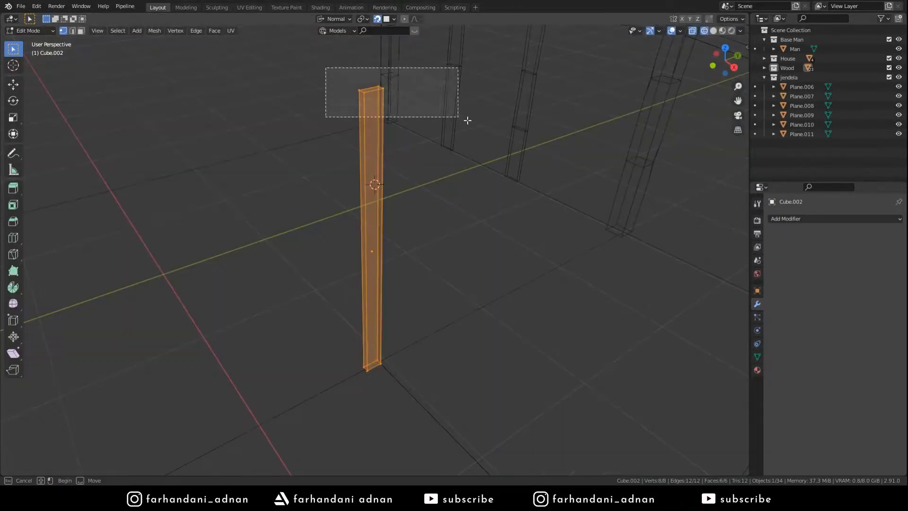
pyautogui.press('z')
pyautogui.click(531, 124)
pyautogui.moveTo(530, 124)
pyautogui.mouseDown(button='middle')
pyautogui.moveTo(399, 188)
pyautogui.moveTo(399, 178)
pyautogui.mouseUp(button='middle')
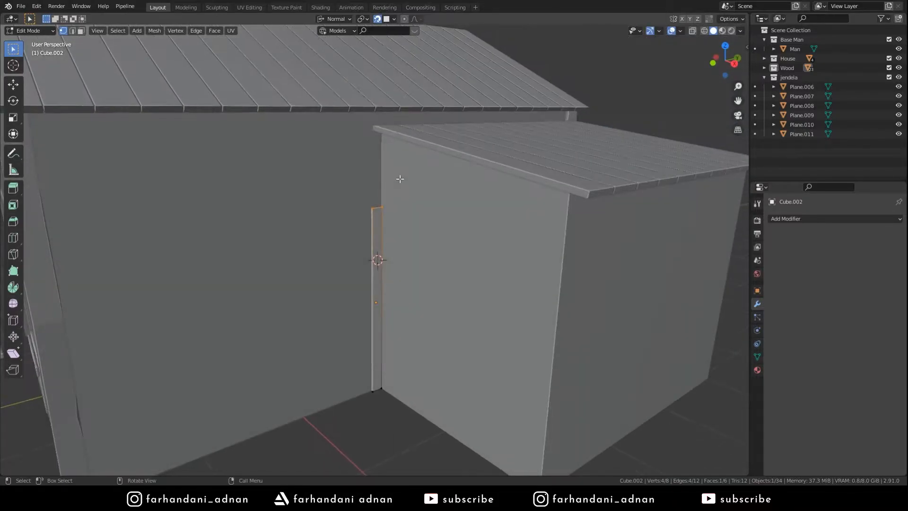
pyautogui.press('g')
pyautogui.rightClick(398, 186)
pyautogui.hotkey('shift', 'Tab')
pyautogui.press('g')
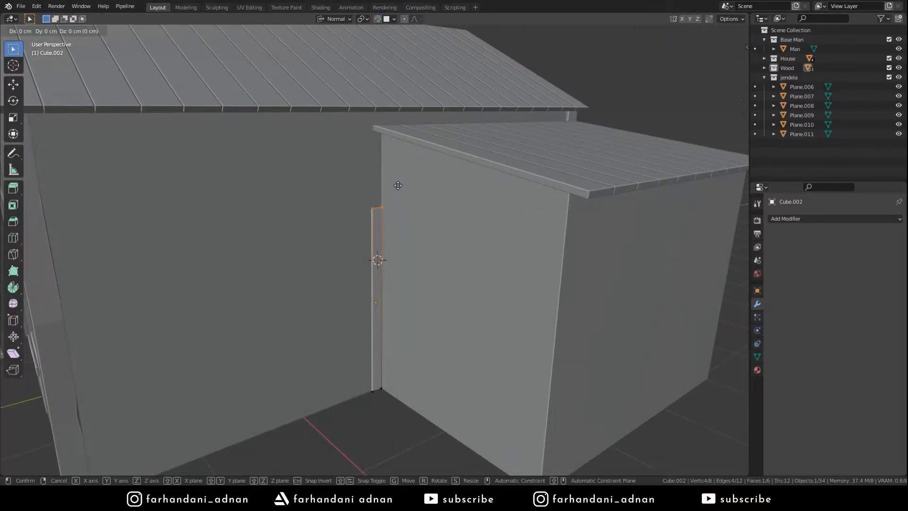
pyautogui.press('z')
pyautogui.click(407, 110)
# - Extend the corner post's top face further up along Z until it reaches into the main roof's eave
pyautogui.press('Tab')
pyautogui.moveTo(427, 179); pyautogui.dragTo(410, 178, button='middle')
pyautogui.press('Tab')
pyautogui.scroll(3, 419, 169)
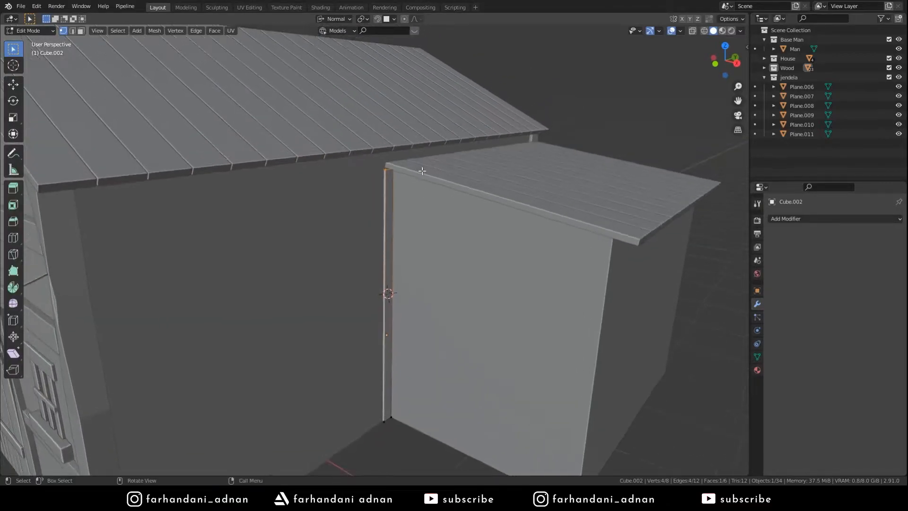
pyautogui.press('g')
pyautogui.press('z')
pyautogui.click(422, 141)
pyautogui.moveTo(424, 163); pyautogui.dragTo(443, 149, button='middle')
pyautogui.press('g')
pyautogui.press('z')
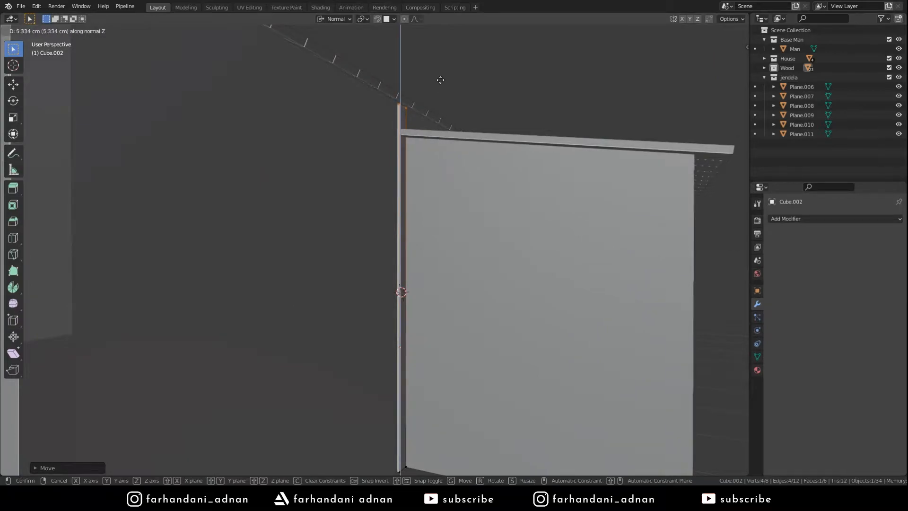
pyautogui.click(440, 59)
pyautogui.press('Tab')
# - Duplicate the corner post and rotate the copy a quarter turn about its local Z axis
pyautogui.moveTo(403, 193); pyautogui.dragTo(422, 235, button='middle')
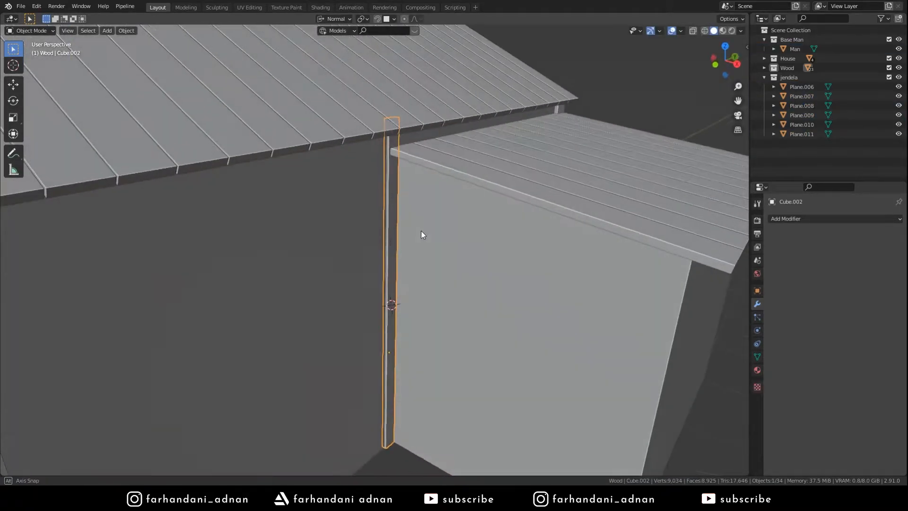
pyautogui.hotkey('shift', 'd')
pyautogui.press('r')
pyautogui.press('z')
pyautogui.press('z')
pyautogui.press('9')
pyautogui.click(532, 202)
# - Move the copied post along its local X and Y axes so it sits against the annex wall
pyautogui.scroll(1, 478, 251)
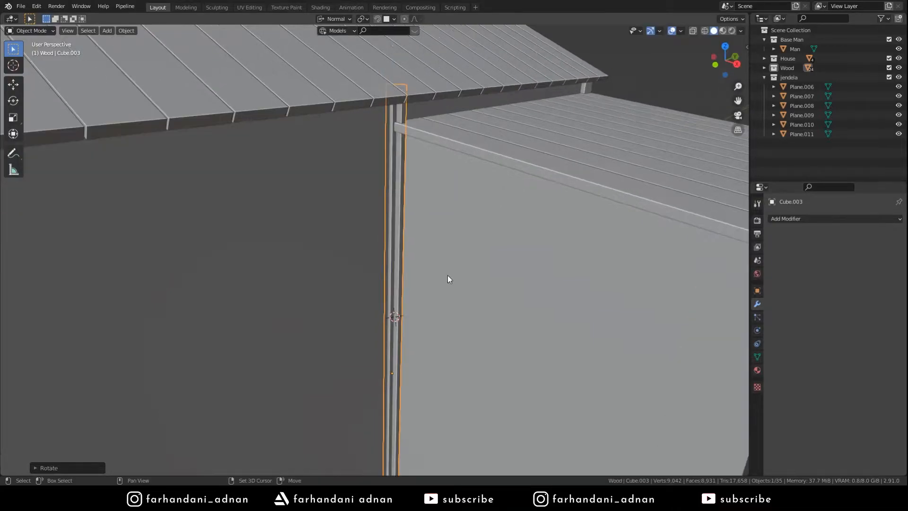
pyautogui.press('y')
pyautogui.press('y')
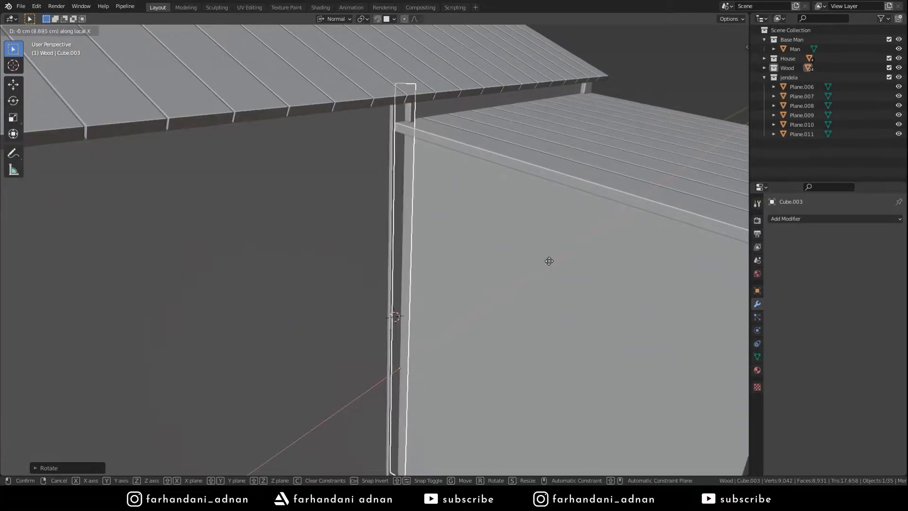
pyautogui.click(463, 283)
pyautogui.press('g')
pyautogui.press('y')
pyautogui.press('y')
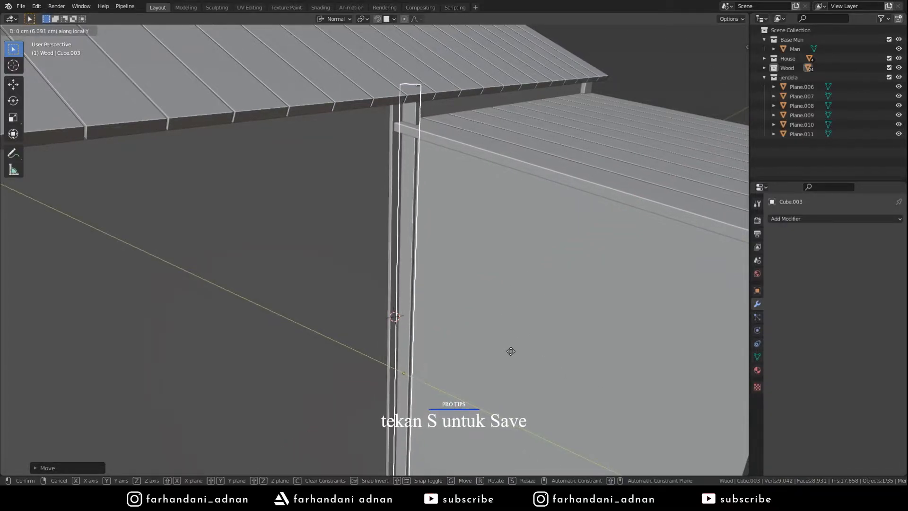
pyautogui.click(511, 348)
# - Lower the annex post's top face along Z so the post fits just beneath the annex roof
pyautogui.press('Tab')
pyautogui.press('g')
pyautogui.press('z')
pyautogui.press('z')
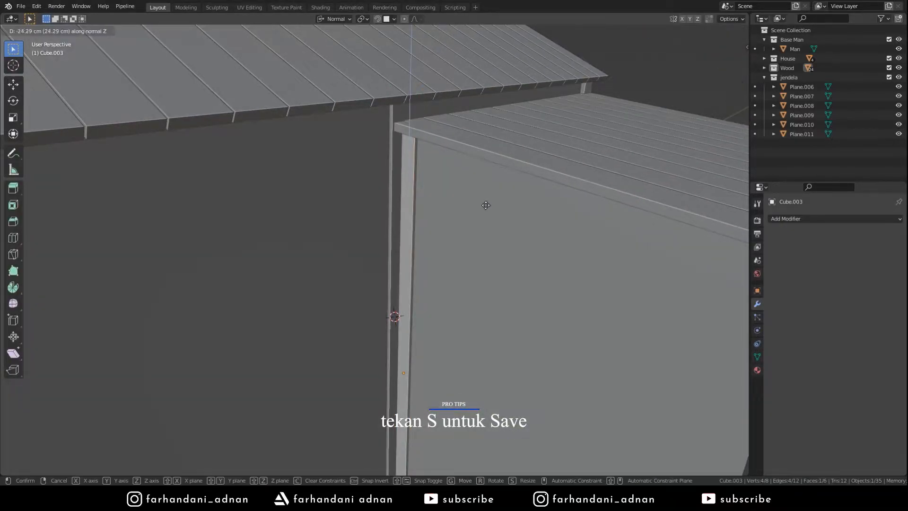
pyautogui.click(486, 210)
pyautogui.moveTo(486, 210); pyautogui.dragTo(467, 165, button='middle')
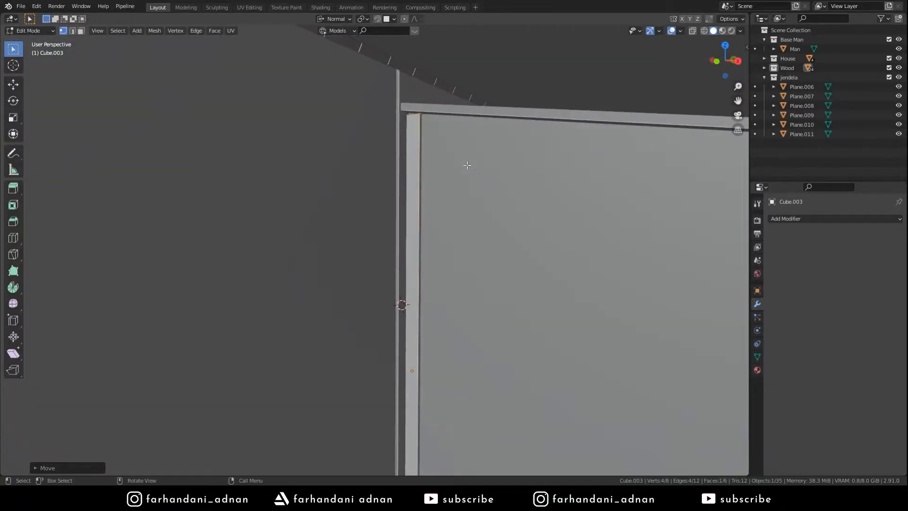
pyautogui.press('g')
pyautogui.press('z')
pyautogui.press('z')
pyautogui.click(473, 126)
pyautogui.press('Tab')
# - Duplicate the main wall's corner post in place and rotate the copy 90 degrees about X into a horizontal beam
pyautogui.scroll(-4, 460, 256)
pyautogui.hotkey('alt', 'a')
pyautogui.moveTo(452, 259); pyautogui.dragTo(423, 244, button='middle')
pyautogui.click(431, 265)
pyautogui.hotkey('shift', 'd')
pyautogui.rightClick(582, 192)
pyautogui.write('rx90')
pyautogui.press('Return')
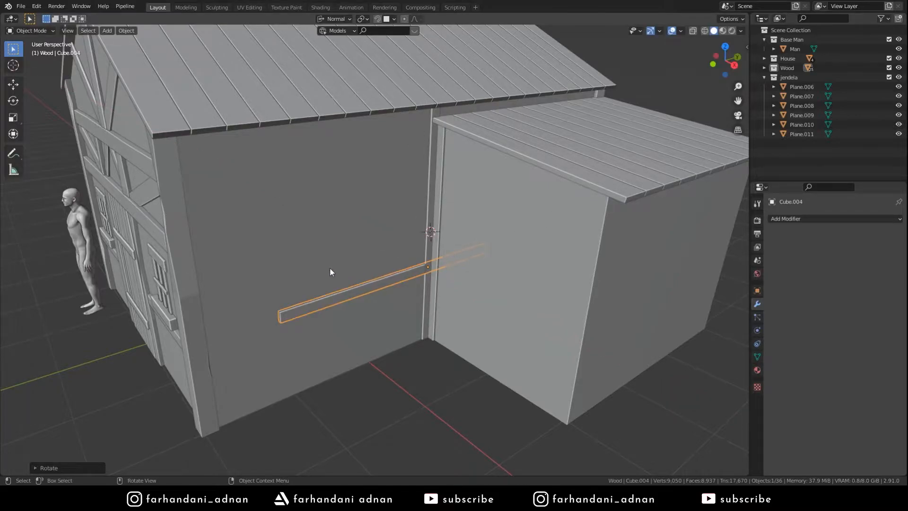
pyautogui.press('g')
pyautogui.press('z')
pyautogui.press('z')
pyautogui.click(319, 229)
# - Switch the transform orientation to Global and move the beam along Y and Z across the upper side wall
pyautogui.click(335, 19)
pyautogui.click(328, 48)
pyautogui.press('g')
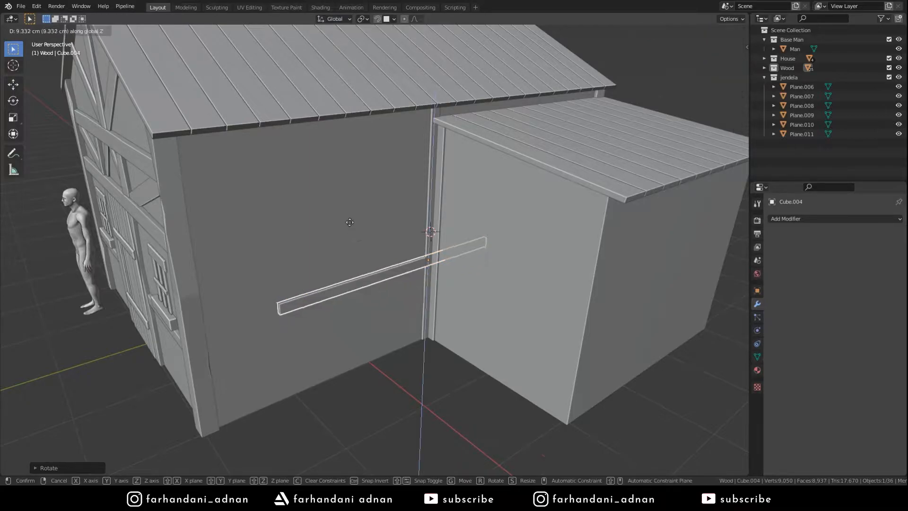
pyautogui.press('y')
pyautogui.click(343, 193)
pyautogui.moveTo(343, 193); pyautogui.dragTo(307, 214, button='middle')
pyautogui.press('g')
pyautogui.press('z')
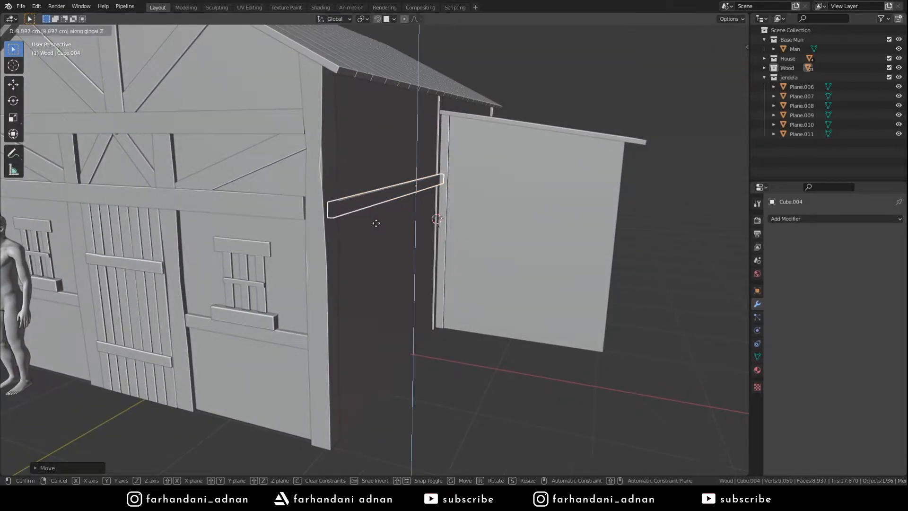
pyautogui.click(376, 223)
# - Scale the horizontal beam along Z to adjust its height
pyautogui.moveTo(376, 223); pyautogui.dragTo(334, 194, button='middle')
pyautogui.press('s')
pyautogui.press('z')
pyautogui.click(412, 197)
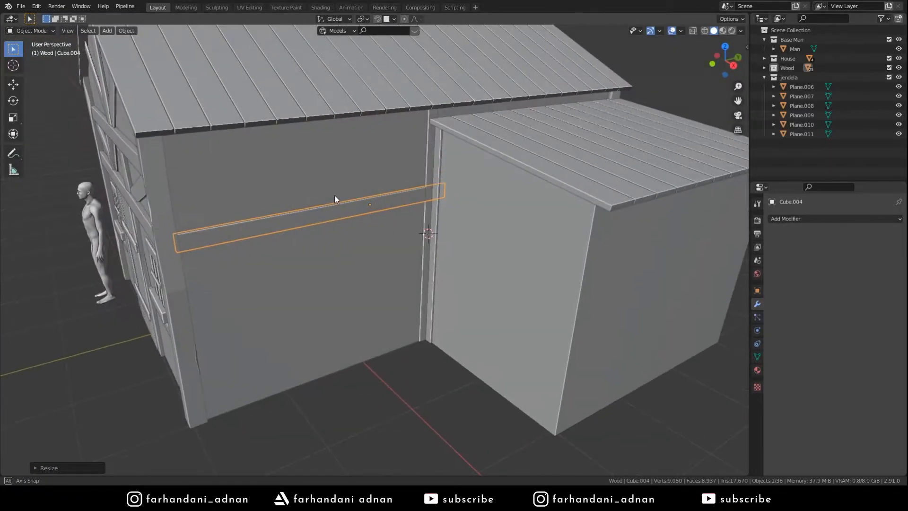
# - Move the vertices at the beam's annex end along Y so the beam ends flush with the corner post
pyautogui.press('Tab')
pyautogui.hotkey('alt', 'z')
pyautogui.moveTo(433, 162); pyautogui.dragTo(463, 226)
pyautogui.press('z')
pyautogui.click(522, 216)
pyautogui.press('g')
pyautogui.press('y')
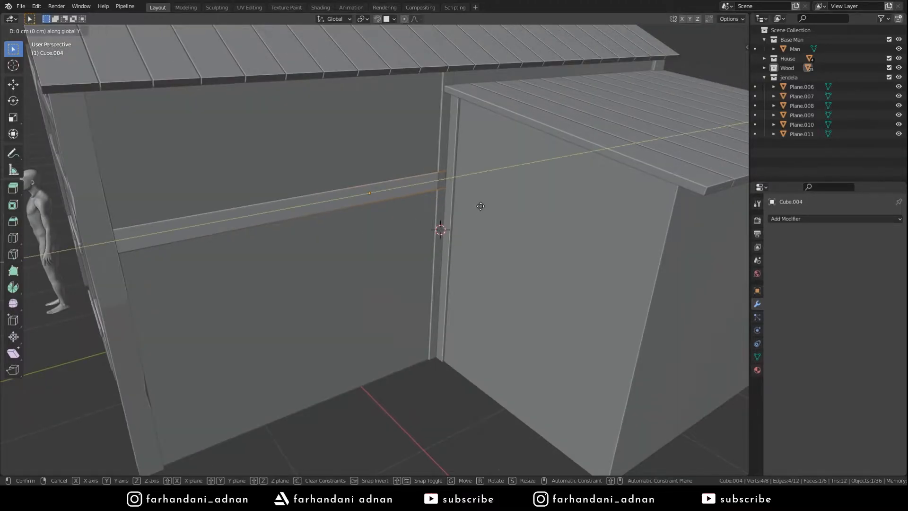
pyautogui.click(244, 238)
pyautogui.press('Tab')
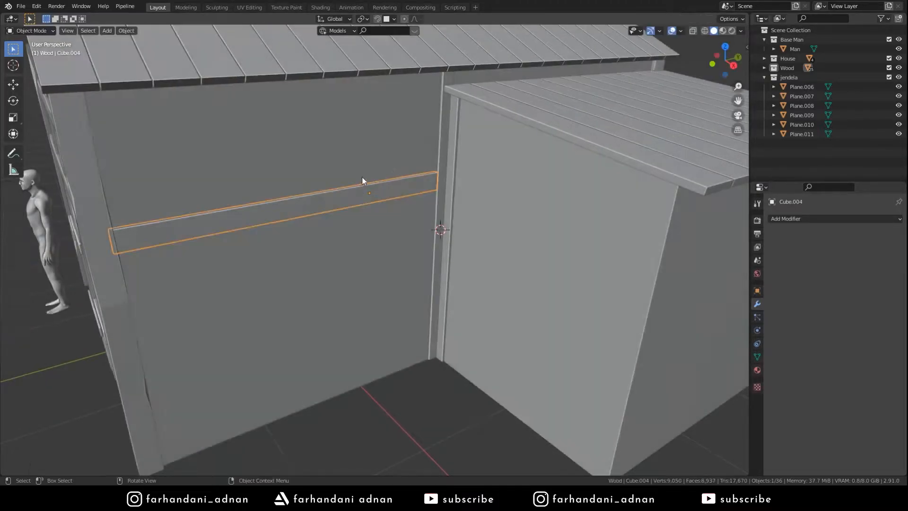
# - Nudge the main wall's corner post slightly along Y and save the file
pyautogui.click(443, 158)
pyautogui.moveTo(443, 159); pyautogui.dragTo(503, 231, button='middle')
pyautogui.scroll(3, 459, 223)
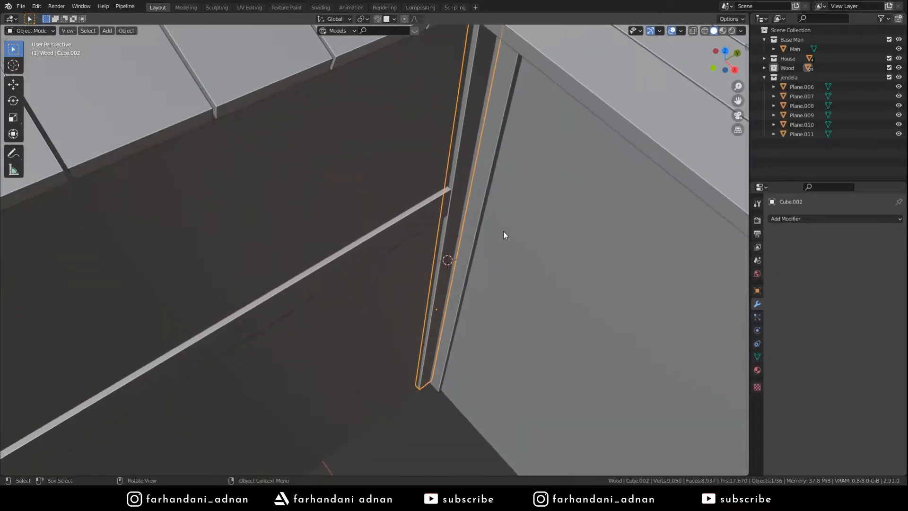
pyautogui.press('g')
pyautogui.press('y')
pyautogui.click(508, 238)
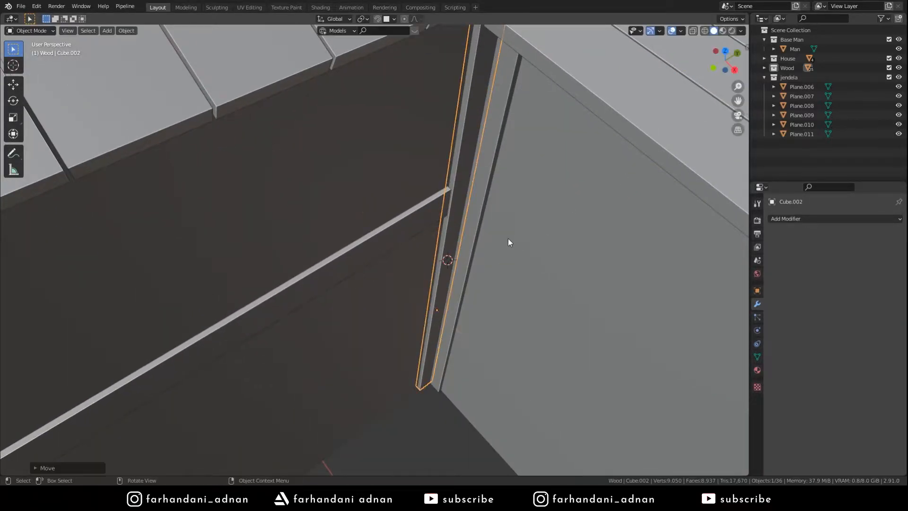
pyautogui.hotkey('alt', 'a')
pyautogui.scroll(-4, 410, 257)
pyautogui.scroll(-6, 393, 223)
pyautogui.hotkey('ctrl', 's')
pyautogui.hotkey('alt', 'a')
# - Duplicate the horizontal beam and move the copy down along Z to the lower part of the side wall
pyautogui.scroll(1, 348, 203)
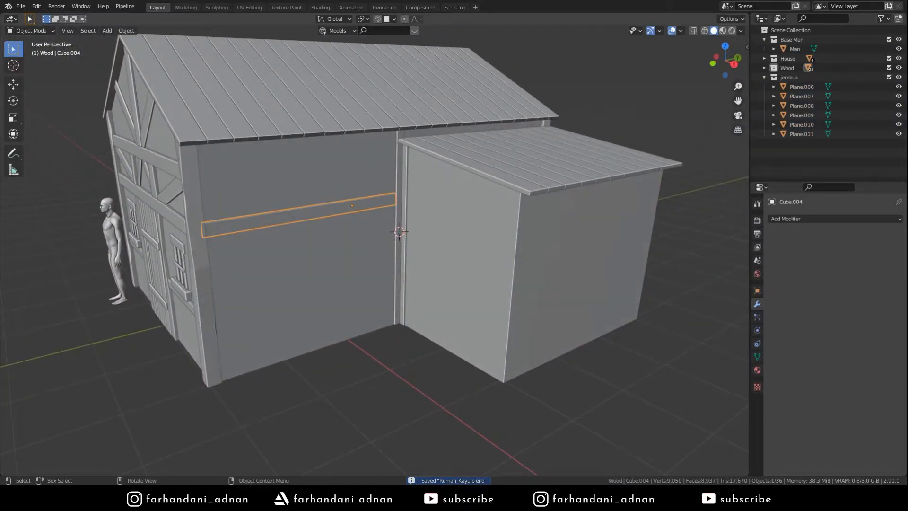
pyautogui.scroll(2, 476, 225)
pyautogui.hotkey('shift', 'd')
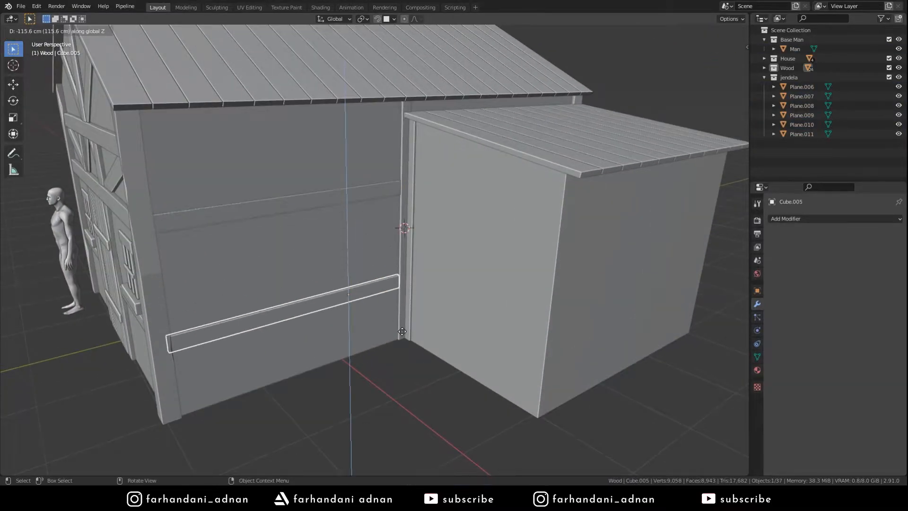
pyautogui.click(405, 321)
pyautogui.moveTo(404, 320); pyautogui.dragTo(492, 232, button='middle')
pyautogui.press('s')
pyautogui.press('Escape')
pyautogui.press('g')
pyautogui.press('z')
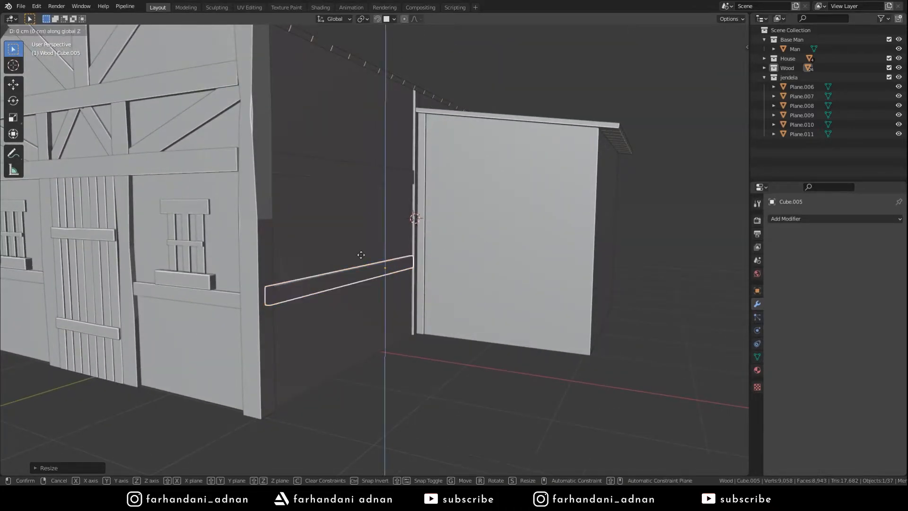
pyautogui.click(362, 290)
# - Scale the upper beam along Z and clear the selection
pyautogui.moveTo(347, 174); pyautogui.dragTo(378, 228, button='middle')
pyautogui.scroll(2, 379, 228)
pyautogui.click(370, 185)
pyautogui.press('s')
pyautogui.press('z')
pyautogui.click(425, 189)
pyautogui.press('a')
pyautogui.press('a')
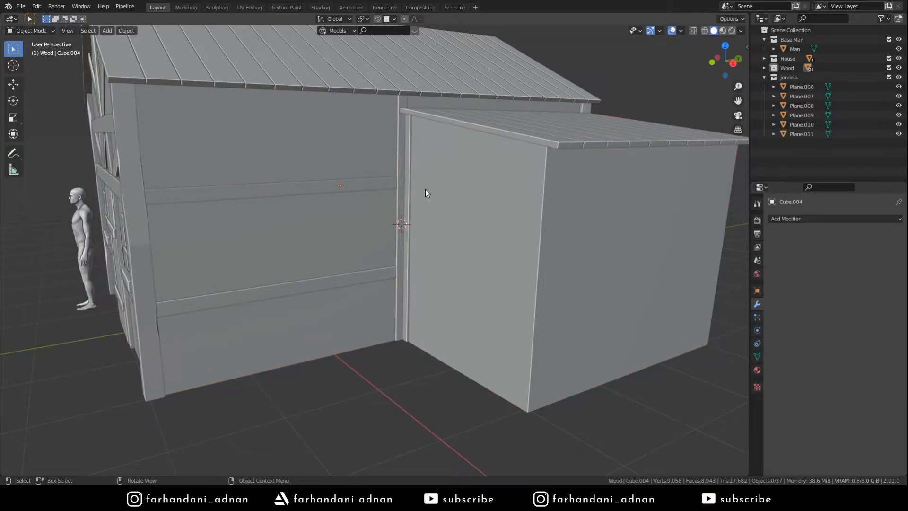
# - Duplicate both side-wall beams in place and rotate the copies 90 degrees about Z
pyautogui.click(361, 187)
pyautogui.moveTo(361, 186); pyautogui.dragTo(433, 194, button='middle')
pyautogui.keyDown('shift'); pyautogui.click(371, 280); pyautogui.keyUp('shift')
pyautogui.hotkey('shift', 'd')
pyautogui.write('rz')
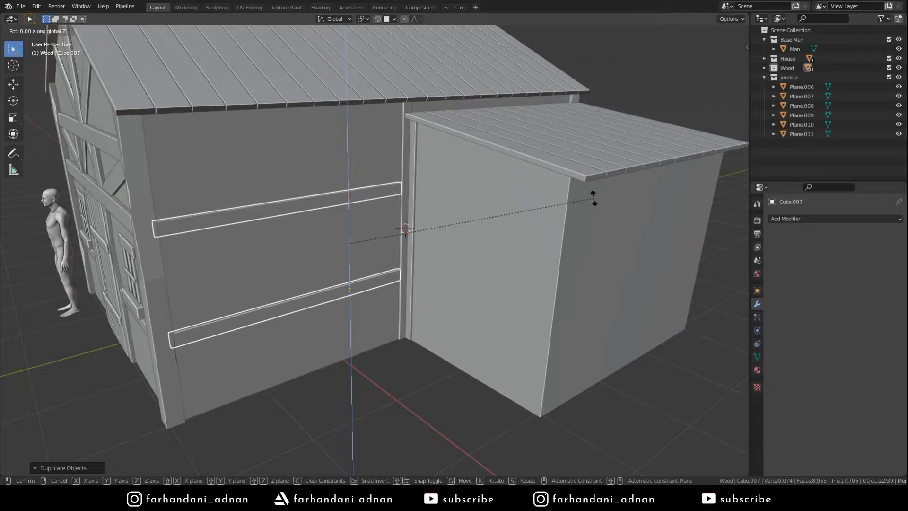
pyautogui.write('90')
pyautogui.press('Return')
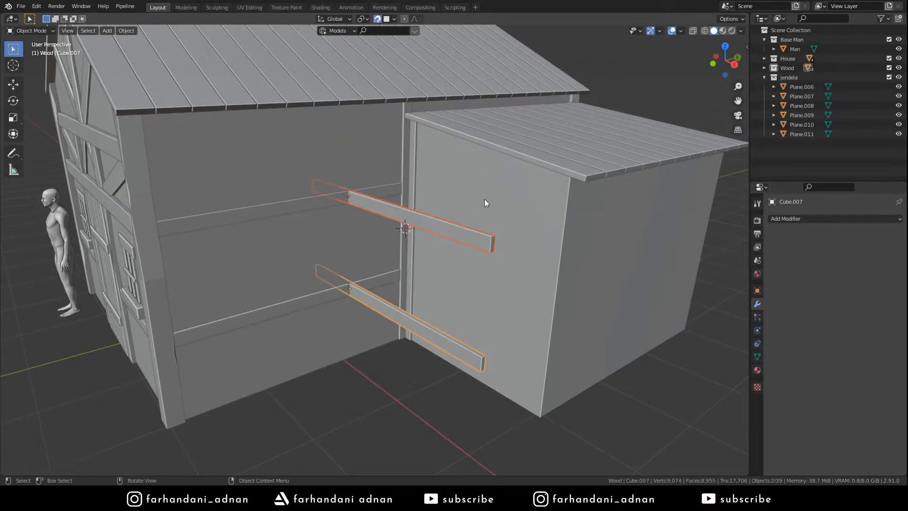
# - Move the two rotated beam copies along Y and X onto the annex's front wall, starting beside its corner post
pyautogui.press('g')
pyautogui.press('y')
pyautogui.click(511, 197)
pyautogui.hotkey('shift', 'Tab')
pyautogui.keyDown('shift'); pyautogui.moveTo(548, 246); pyautogui.dragTo(580, 221, button='middle'); pyautogui.keyUp('shift')
pyautogui.press('g')
pyautogui.press('y')
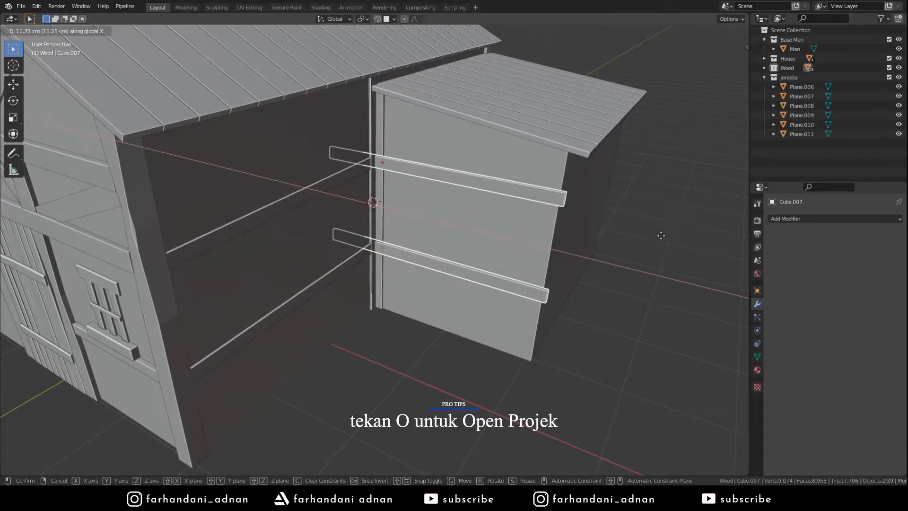
pyautogui.click(693, 246)
pyautogui.moveTo(480, 143); pyautogui.dragTo(453, 155, button='middle')
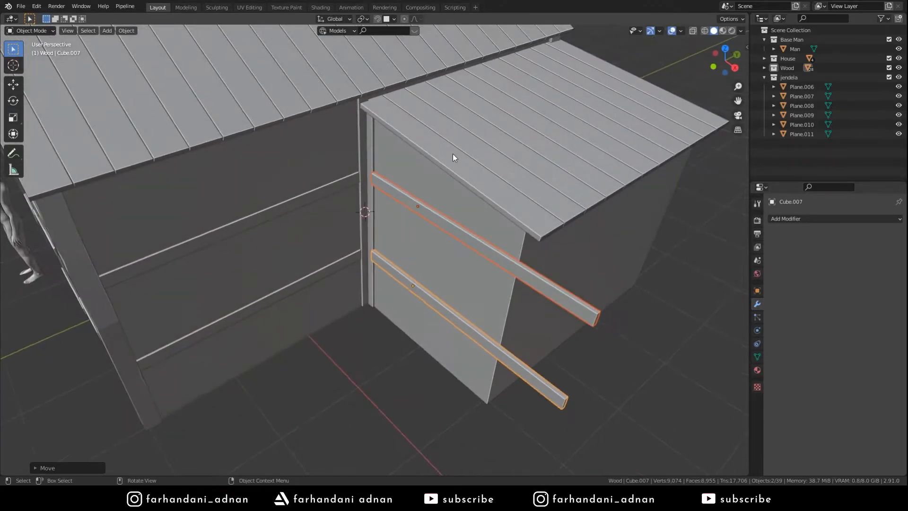
# - Move both annex beams about 2.7 cm along Y, closer to the annex's front wall
pyautogui.scroll(5, 426, 142)
pyautogui.click(365, 110)
pyautogui.moveTo(425, 127); pyautogui.dragTo(419, 160, button='middle')
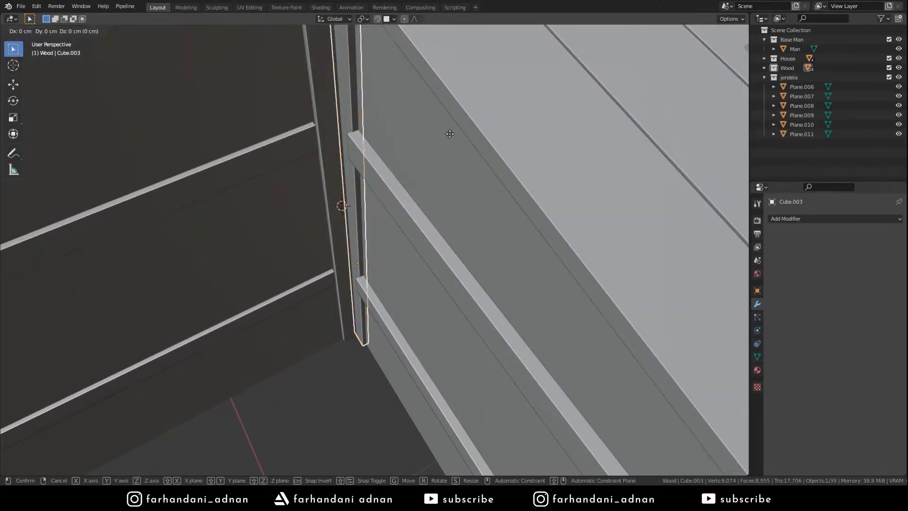
pyautogui.click(411, 195)
pyautogui.keyDown('shift'); pyautogui.click(388, 325); pyautogui.keyUp('shift')
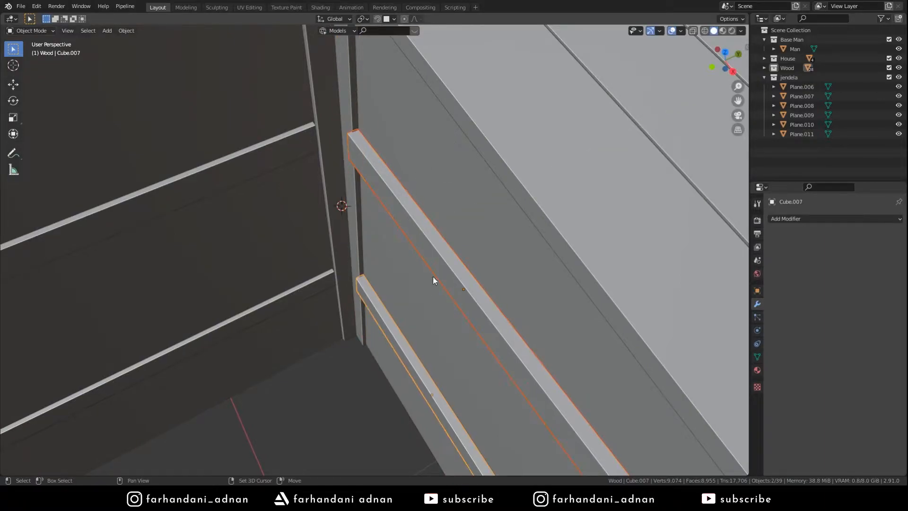
pyautogui.press('g')
pyautogui.press('y')
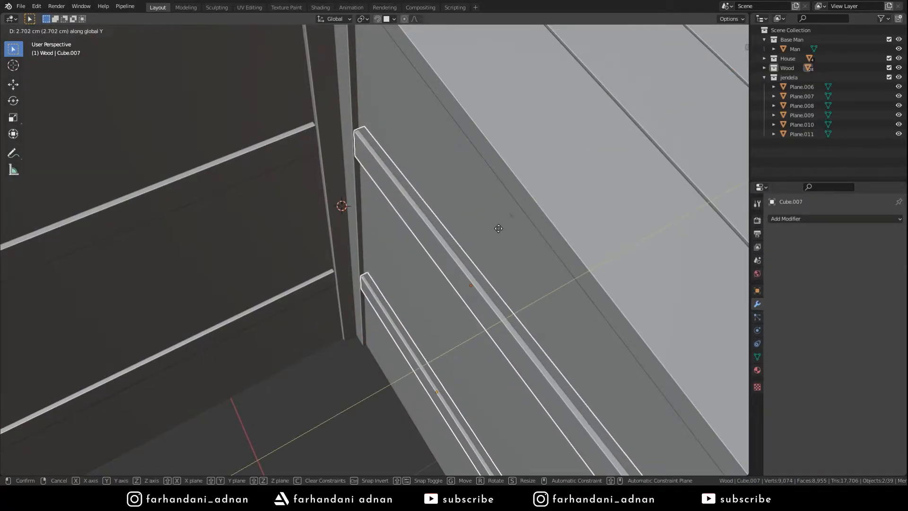
pyautogui.click(498, 227)
# - Nudge the annex's corner post along Y where it meets the beams
pyautogui.click(349, 136)
pyautogui.click(367, 127)
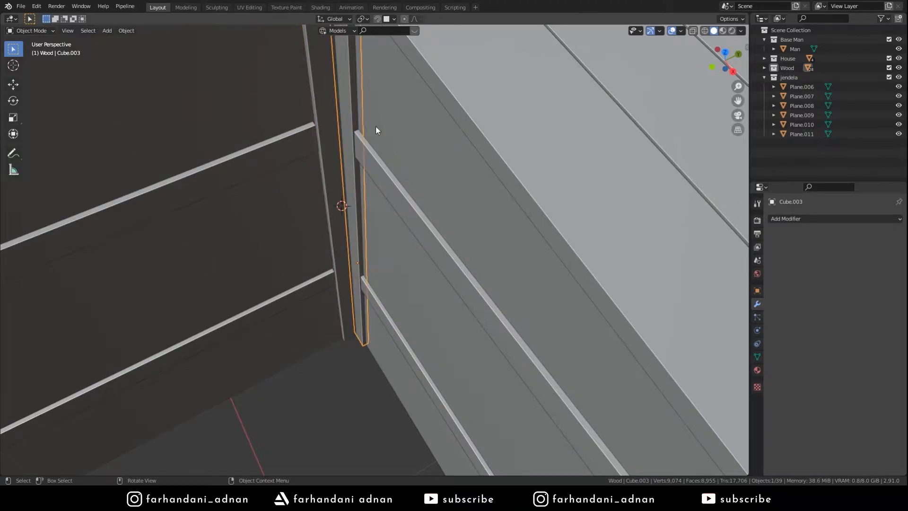
pyautogui.press('g')
pyautogui.press('y')
pyautogui.click(376, 136)
# - Scale both annex beams to a thinner depth and shift them slightly along Y against the wall
pyautogui.click(381, 174)
pyautogui.keyDown('shift'); pyautogui.click(403, 355); pyautogui.keyUp('shift')
pyautogui.press('s')
pyautogui.press('x')
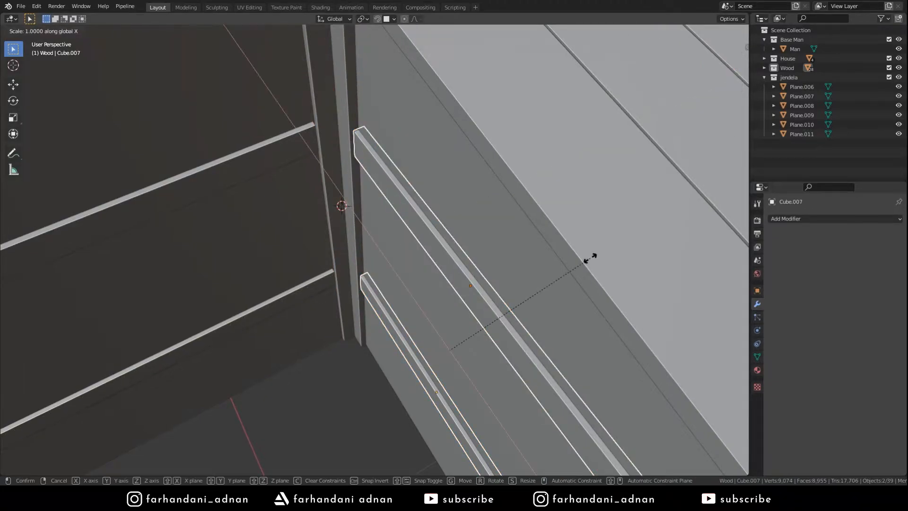
pyautogui.click(501, 296)
pyautogui.press('g')
pyautogui.press('y')
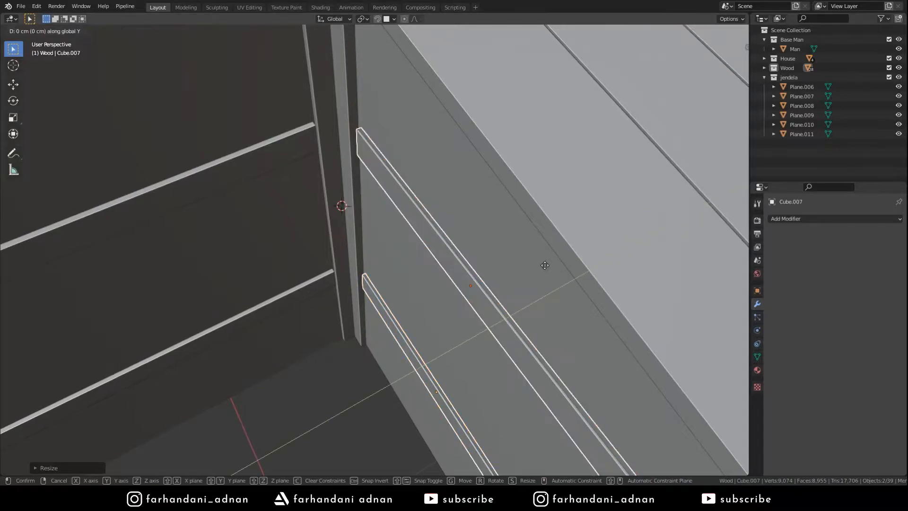
pyautogui.click(517, 258)
# - Apply Rotation & Scale to both annex beams and clear the selection
pyautogui.hotkey('ctrl', 'a')
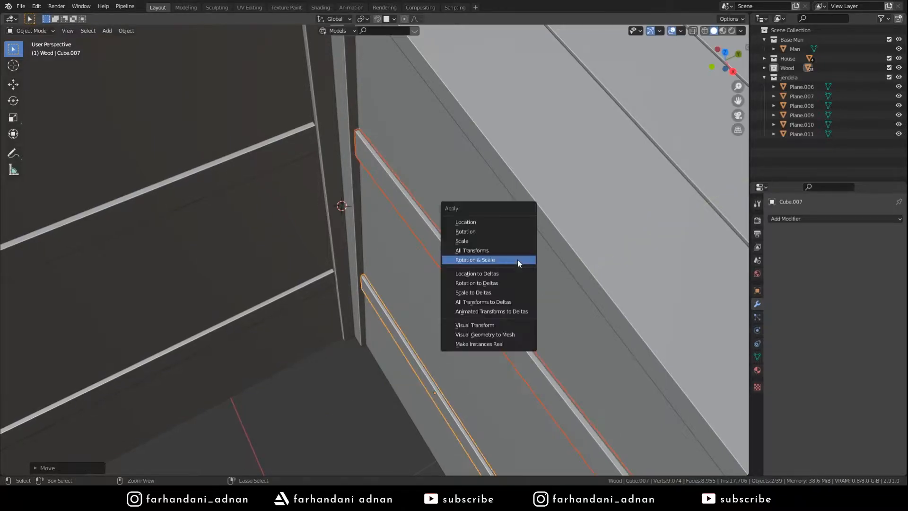
pyautogui.click(518, 260)
pyautogui.press('a')
pyautogui.press('a')
# - Shorten both annex beams in Edit Mode by moving their outer end vertices back along X near the wall's corner
pyautogui.scroll(-3, 518, 259)
pyautogui.moveTo(518, 260); pyautogui.dragTo(548, 247, button='middle')
pyautogui.click(633, 224)
pyautogui.keyDown('shift'); pyautogui.moveTo(634, 255); pyautogui.dragTo(513, 235, button='middle'); pyautogui.keyUp('shift')
pyautogui.scroll(-4, 495, 223)
pyautogui.keyDown('shift'); pyautogui.click(397, 268); pyautogui.keyUp('shift')
pyautogui.hotkey('shift', 'z')
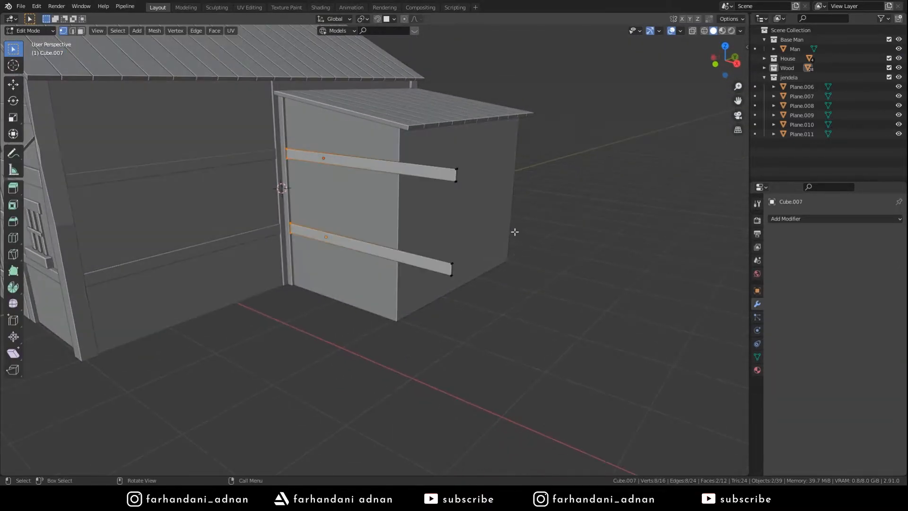
pyautogui.press('Tab')
pyautogui.keyDown('shift'); pyautogui.moveTo(429, 247); pyautogui.dragTo(513, 278); pyautogui.keyUp('shift')
pyautogui.hotkey('shift', 'z')
pyautogui.moveTo(560, 251)
pyautogui.mouseDown(button='middle')
pyautogui.moveTo(584, 255)
pyautogui.moveTo(542, 284)
pyautogui.mouseUp(button='middle')
pyautogui.scroll(3, 584, 256)
pyautogui.press('g')
pyautogui.press('x')
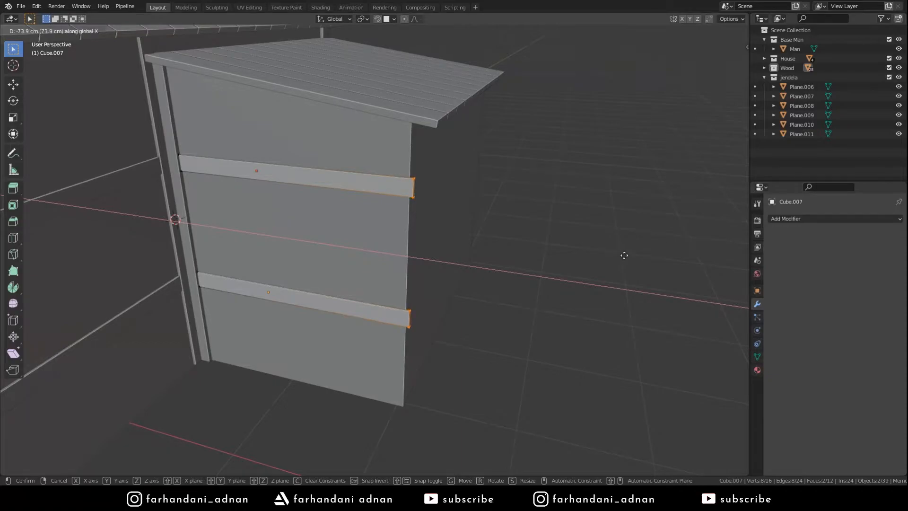
pyautogui.click(572, 256)
# - Snap the outer ends of both annex beams to the wall's corner along X
pyautogui.moveTo(447, 258); pyautogui.dragTo(491, 243, button='middle')
pyautogui.hotkey('shift', 'Tab')
pyautogui.press('g')
pyautogui.press('x')
pyautogui.click(425, 239)
# - Extrude the end faces of both annex beams and position them along X just past the wall's corner
pyautogui.press('2')
pyautogui.scroll(3, 458, 258)
pyautogui.press('e')
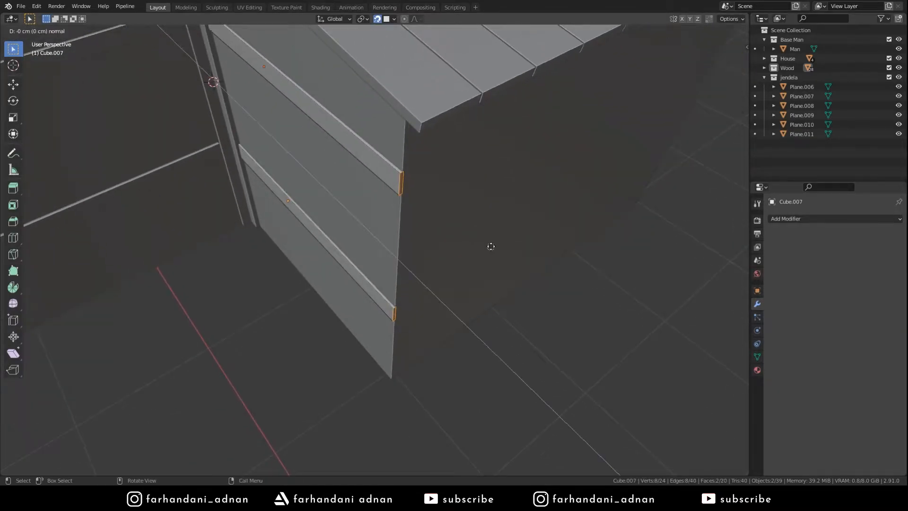
pyautogui.hotkey('shift', 'Tab')
pyautogui.press('g')
pyautogui.press('x')
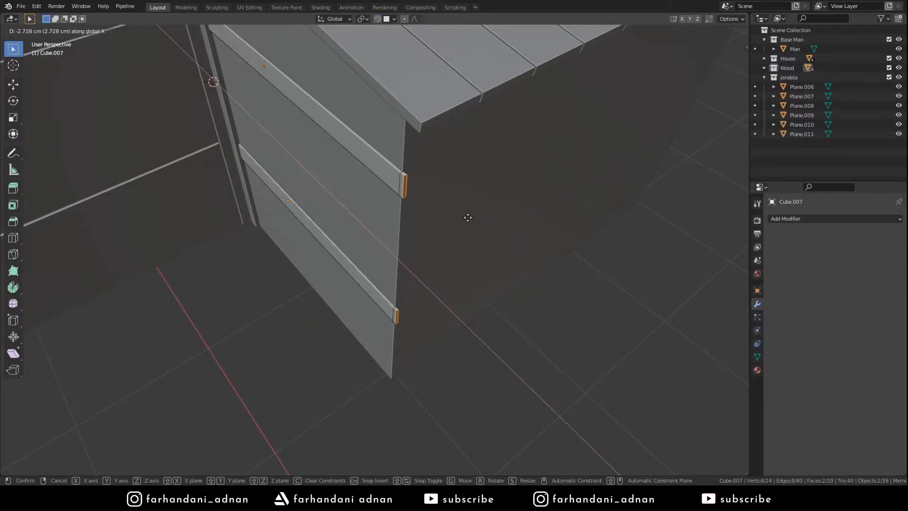
pyautogui.click(468, 218)
# - Extrude the corner side faces of both beams along the full length of the annex's outer wall
pyautogui.moveTo(438, 237); pyautogui.dragTo(284, 156, button='middle')
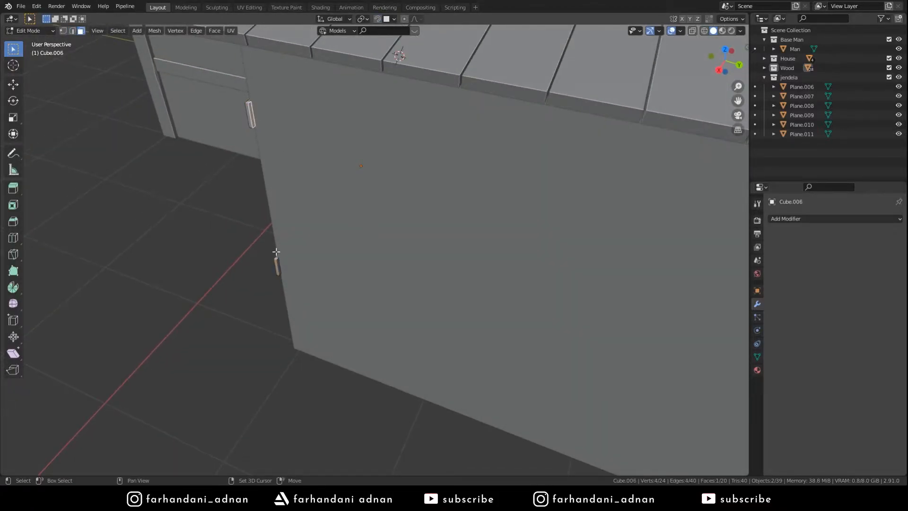
pyautogui.keyDown('shift'); pyautogui.moveTo(313, 265); pyautogui.dragTo(265, 251, button='middle'); pyautogui.keyUp('shift')
pyautogui.scroll(-3, 265, 251)
pyautogui.press('e')
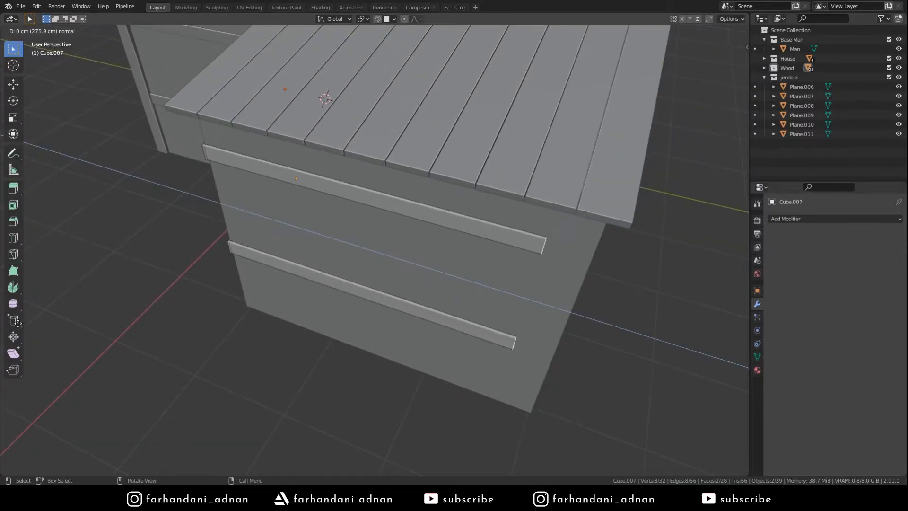
pyautogui.click(138, 343)
# - Extrude the far ends of both beams a short distance past the annex's rear corner
pyautogui.moveTo(156, 343); pyautogui.dragTo(289, 324, button='middle')
pyautogui.press('e')
pyautogui.click(411, 337)
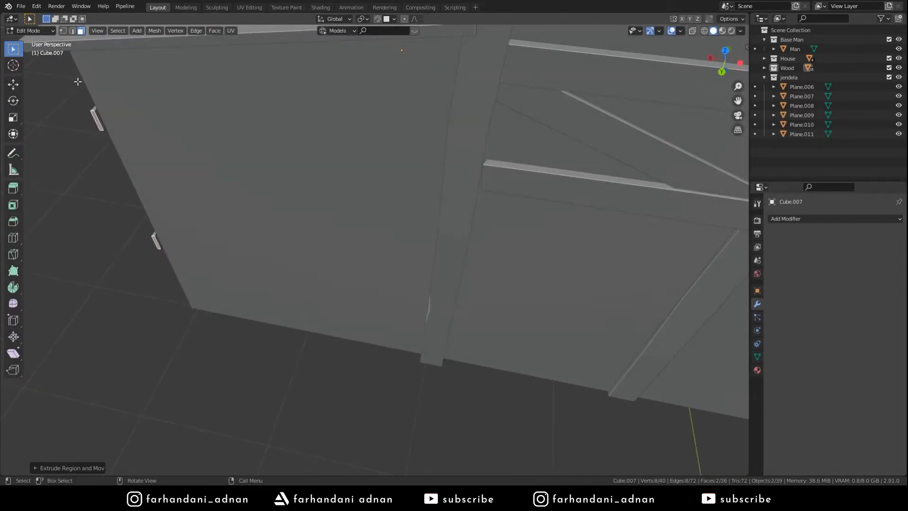
# - Extrude the rear-corner side faces of both beams across the annex's back wall to the house's post, then leave Edit Mode
pyautogui.click(156, 237)
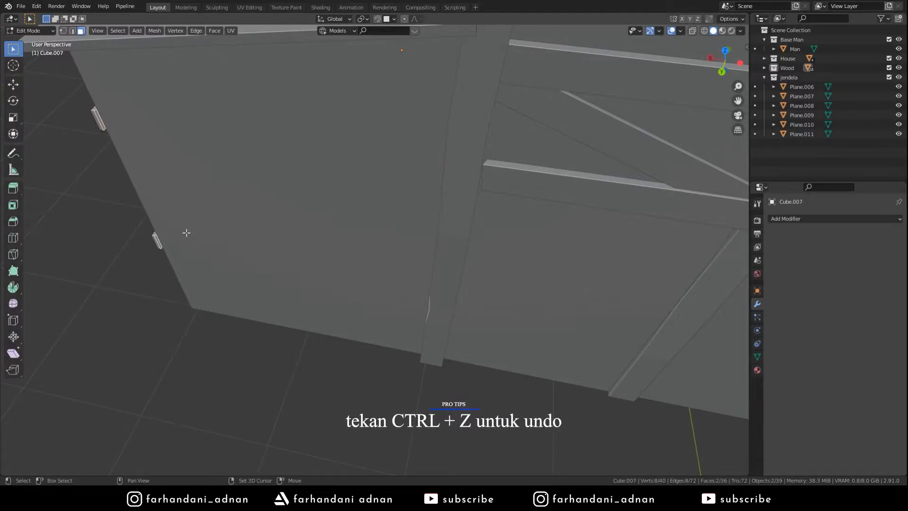
pyautogui.moveTo(176, 236); pyautogui.dragTo(341, 231, button='middle')
pyautogui.press('e')
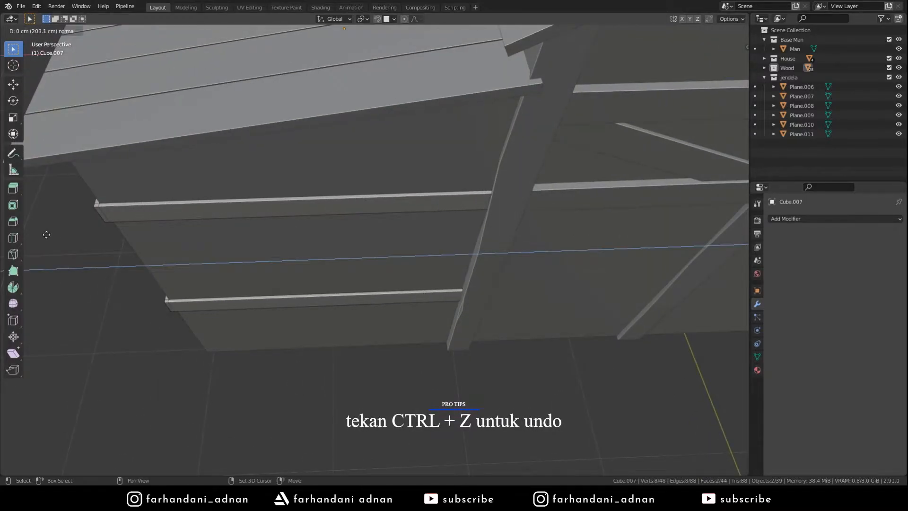
pyautogui.click(19, 237)
pyautogui.press('Tab')
pyautogui.scroll(-3, 385, 260)
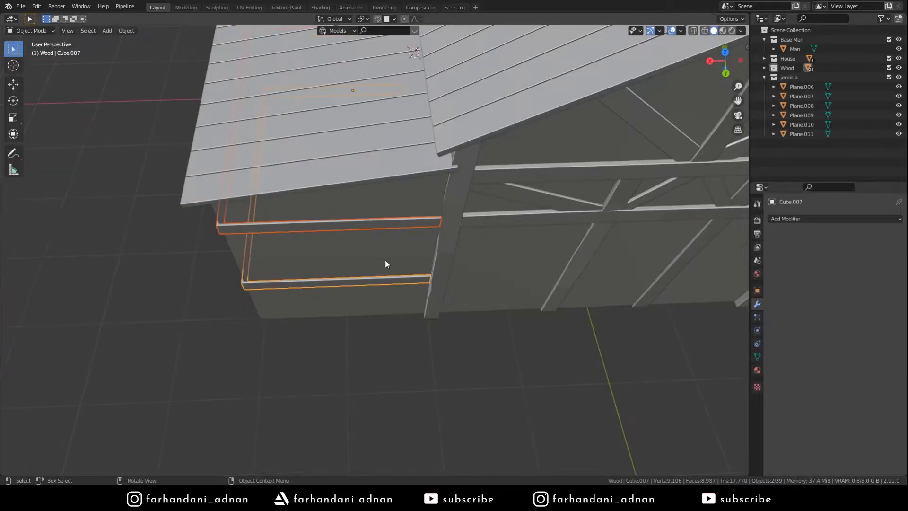
# - Duplicate the horizontal beam on the house's back wall and move the copy down along Z to the wall's lower part
pyautogui.moveTo(385, 260); pyautogui.dragTo(425, 207, button='middle')
pyautogui.hotkey('alt', 'a')
pyautogui.click(516, 115)
pyautogui.keyDown('shift'); pyautogui.moveTo(508, 160); pyautogui.dragTo(456, 183, button='middle'); pyautogui.keyUp('shift')
pyautogui.hotkey('shift', 'd')
pyautogui.press('z')
pyautogui.click(532, 296)
pyautogui.hotkey('alt', 'a')
# - Adjust the copied lower beam on the back wall along Z and clear the selection
pyautogui.moveTo(413, 203); pyautogui.dragTo(374, 225, button='middle')
pyautogui.click(447, 238)
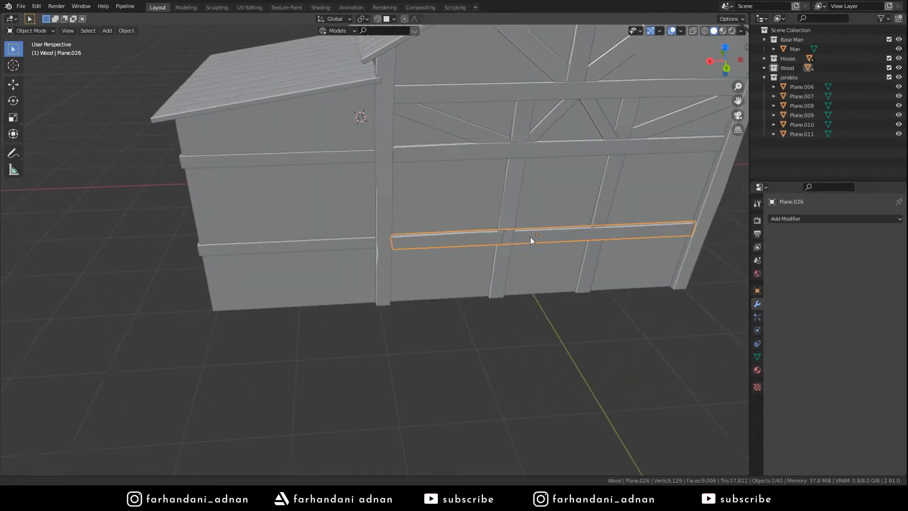
pyautogui.moveTo(533, 237); pyautogui.dragTo(621, 227, button='middle')
pyautogui.press('Tab')
pyautogui.press('z')
pyautogui.click(573, 228)
pyautogui.press('Tab')
pyautogui.press('z')
pyautogui.click(640, 226)
pyautogui.press('a')
pyautogui.press('a')
# - Select the front wall's window nearest the annex side and set its origin to its geometry
pyautogui.scroll(-4, 525, 238)
pyautogui.moveTo(450, 239)
pyautogui.mouseDown(button='middle')
pyautogui.moveTo(488, 193)
pyautogui.moveTo(349, 226)
pyautogui.moveTo(379, 239)
pyautogui.moveTo(471, 222)
pyautogui.mouseUp(button='middle')
pyautogui.scroll(3, 471, 221)
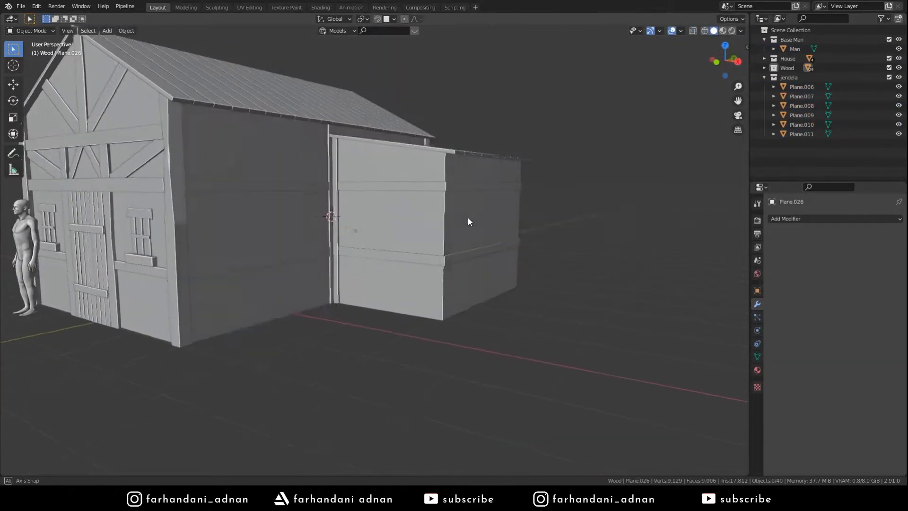
pyautogui.scroll(-4, 351, 262)
pyautogui.moveTo(351, 261)
pyautogui.mouseDown(button='middle')
pyautogui.moveTo(365, 261)
pyautogui.moveTo(351, 260)
pyautogui.mouseUp(button='middle')
pyautogui.click(302, 248)
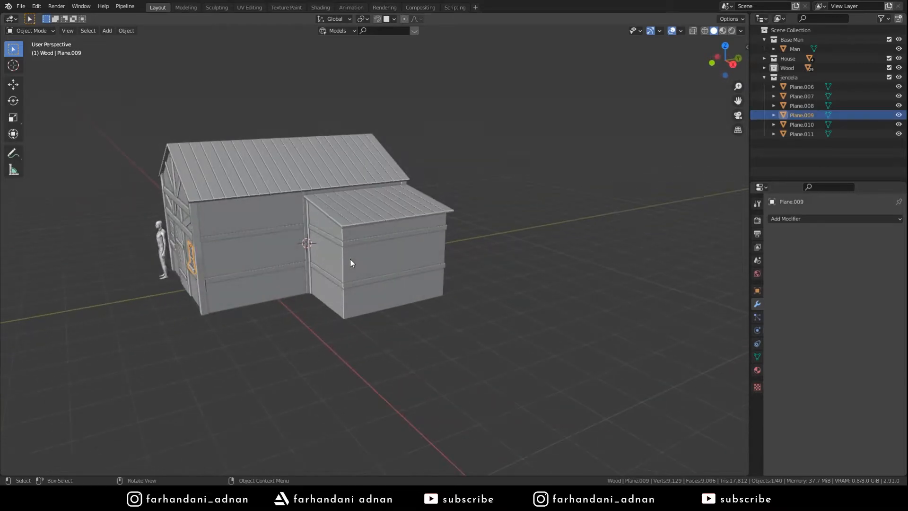
pyautogui.rightClick(331, 262)
pyautogui.moveTo(331, 284)
pyautogui.click(406, 290)
# - Duplicate the window, move the copy out along X, and rotate it 90 degrees about Z
pyautogui.scroll(1, 362, 274)
pyautogui.moveTo(269, 263); pyautogui.dragTo(331, 282, button='middle')
pyautogui.hotkey('shift', 'd')
pyautogui.press('x')
pyautogui.click(613, 330)
pyautogui.write('rz')
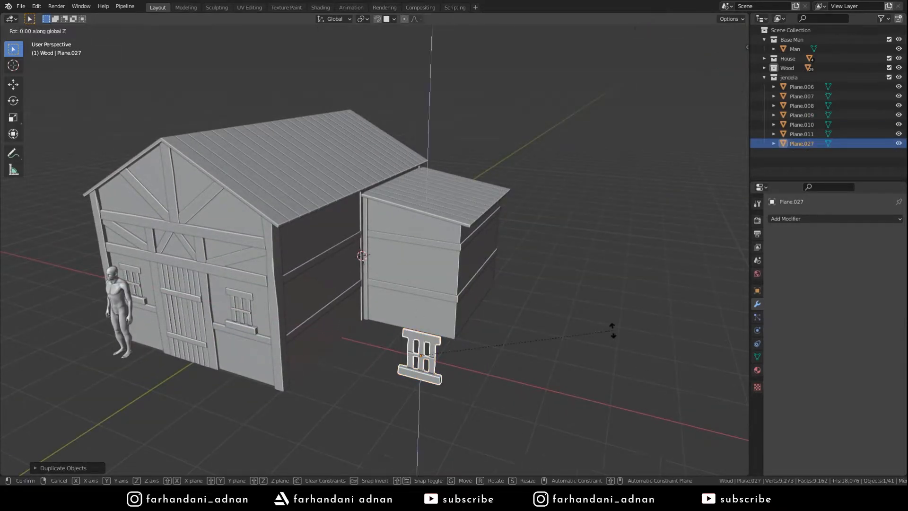
pyautogui.write('90')
pyautogui.press('Return')
# - Move the rotated window onto the annex's outer wall between the two beams and adjust its position along Y
pyautogui.moveTo(613, 331); pyautogui.dragTo(405, 271, button='middle')
pyautogui.press('g')
pyautogui.click(397, 276)
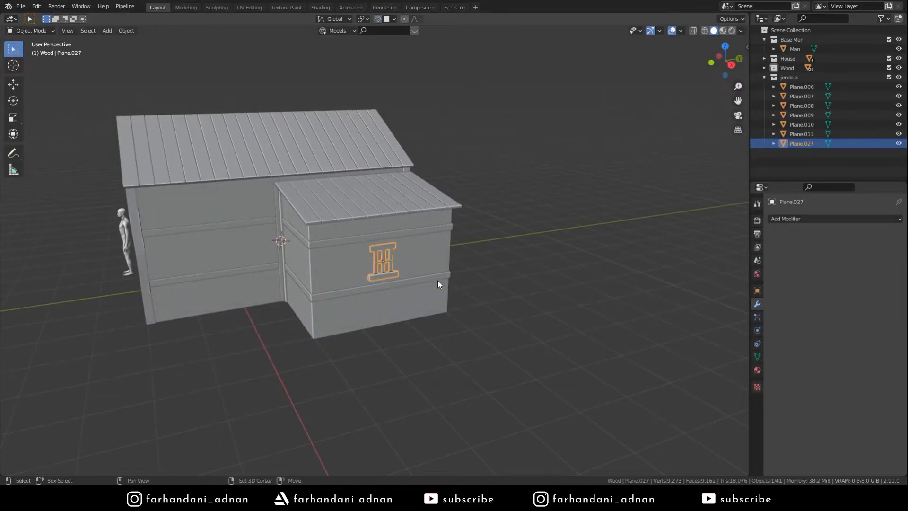
pyautogui.scroll(5, 438, 280)
pyautogui.scroll(-3, 452, 277)
pyautogui.scroll(2, 445, 284)
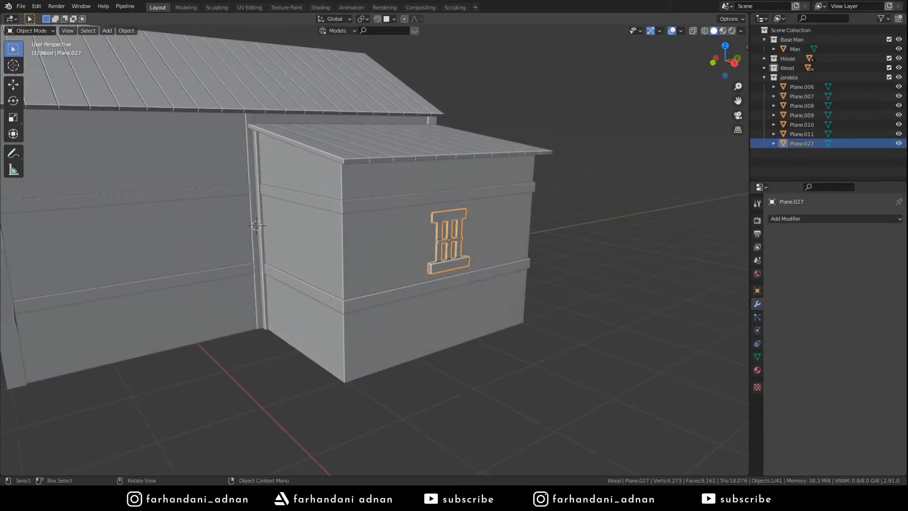
pyautogui.press('g')
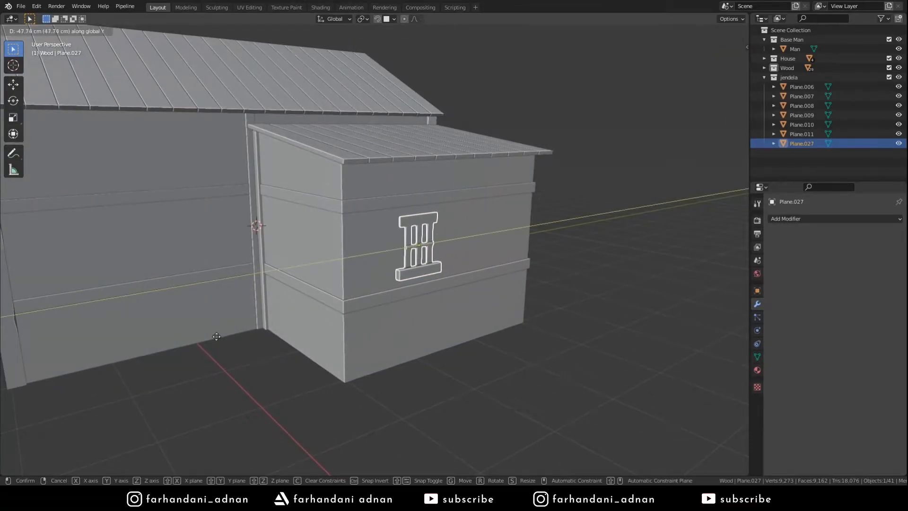
pyautogui.click(426, 288)
# - Lower the annex window about 9.6 cm along Z and clear the selection
pyautogui.press('g')
pyautogui.press('z')
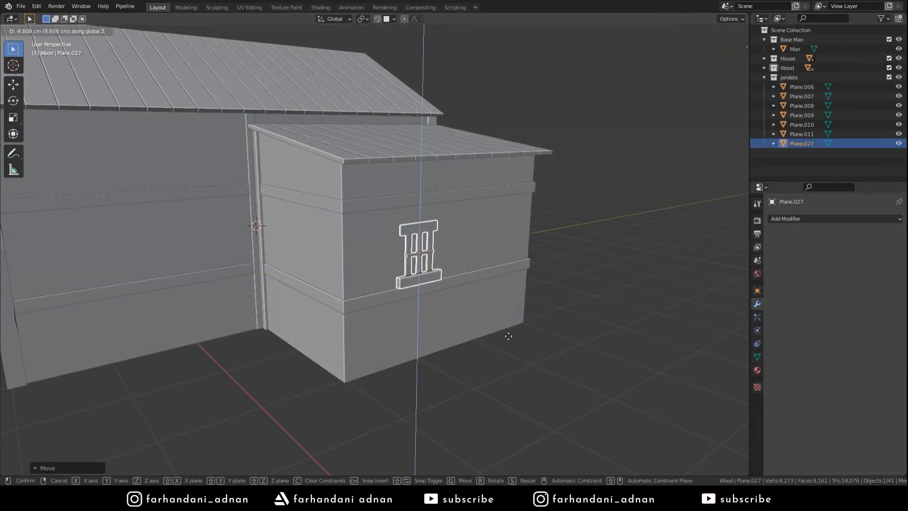
pyautogui.click(509, 336)
pyautogui.hotkey('alt', 'a')
# - Shift the annex window along Y into the half of the outer wall nearer the house's front
pyautogui.scroll(-4, 471, 287)
pyautogui.moveTo(470, 286); pyautogui.dragTo(445, 289, button='middle')
pyautogui.scroll(4, 312, 282)
pyautogui.click(314, 288)
pyautogui.click(317, 290)
pyautogui.press('g')
pyautogui.press('y')
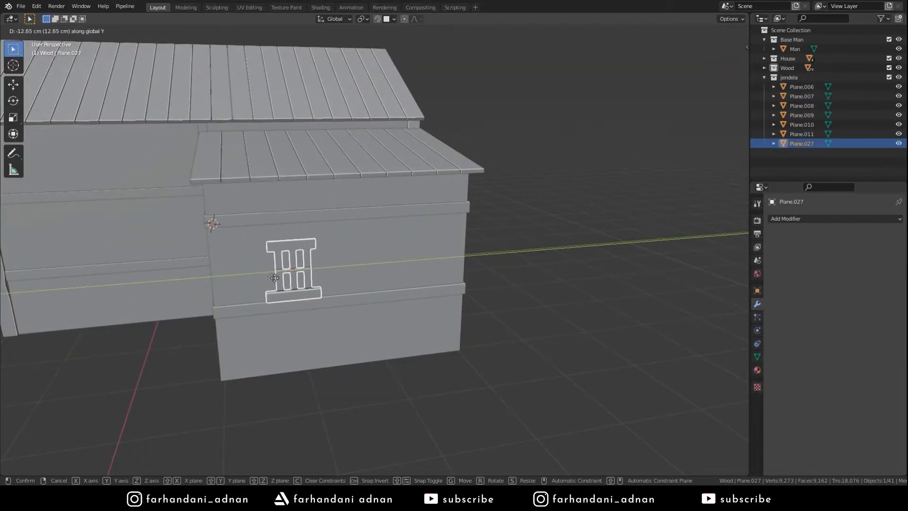
pyautogui.click(333, 273)
# - Duplicate the annex window along Y to the rear half of the outer wall, then collapse the jendela collection
pyautogui.hotkey('shift', 'd')
pyautogui.press('x')
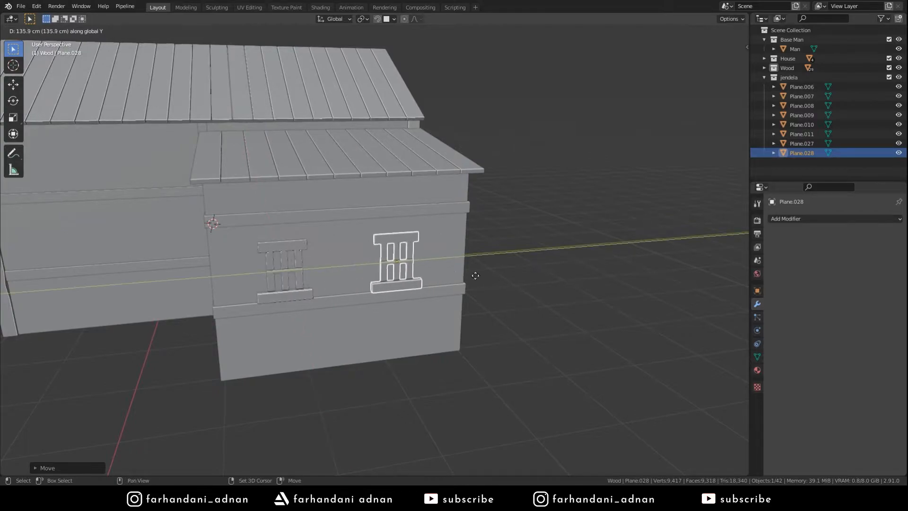
pyautogui.click(502, 281)
pyautogui.click(502, 281)
pyautogui.scroll(-4, 463, 285)
pyautogui.moveTo(361, 295); pyautogui.dragTo(510, 300, button='middle')
pyautogui.click(765, 78)
# - Add two loop cuts to the main side wall's upper beam and rotate them slightly to bend the beam
pyautogui.scroll(3, 412, 299)
pyautogui.scroll(3, 391, 225)
pyautogui.click(391, 225)
pyautogui.press('Tab')
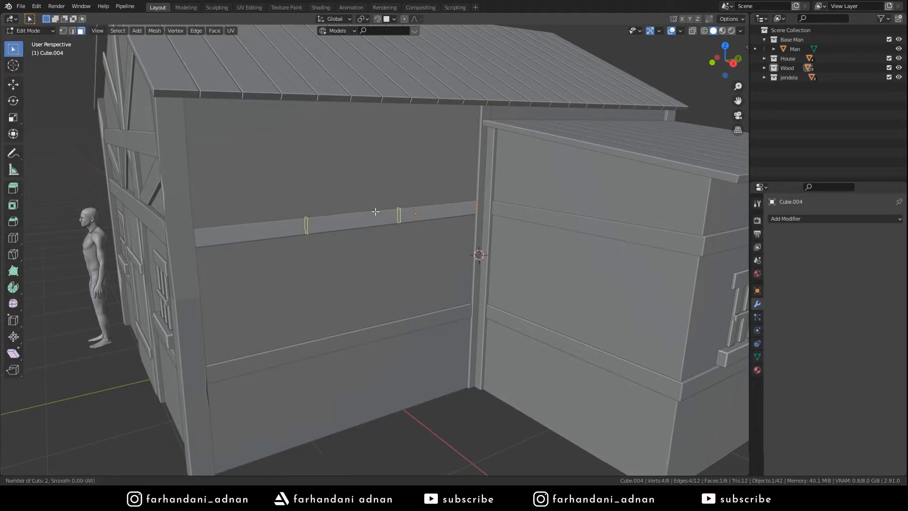
pyautogui.click(376, 211)
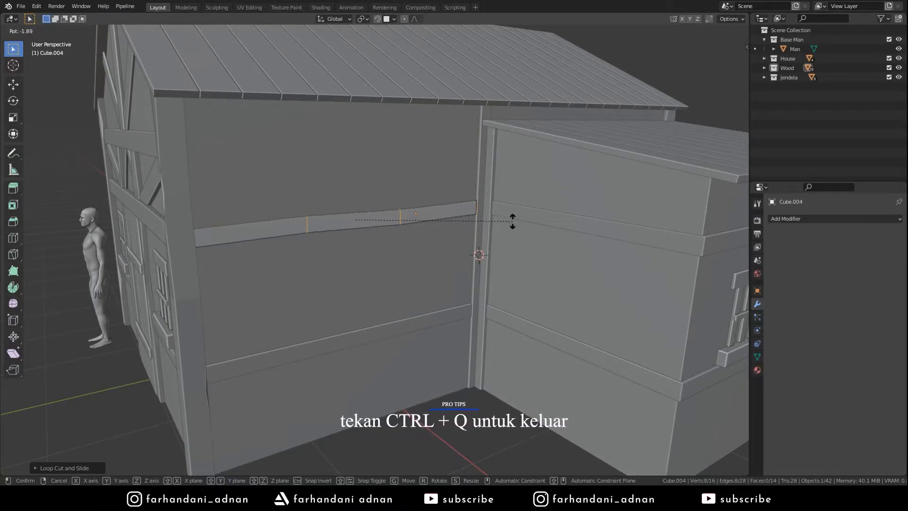
pyautogui.click(511, 217)
pyautogui.press('Tab')
# - Add two loop cuts to the main side wall's lower beam, shift them along it, and try rotating them about Z
pyautogui.moveTo(380, 275)
pyautogui.mouseDown(button='middle')
pyautogui.moveTo(409, 259)
pyautogui.moveTo(396, 271)
pyautogui.mouseUp(button='middle')
pyautogui.click(414, 323)
pyautogui.press('Tab')
pyautogui.hotkey('ctrl', 'r')
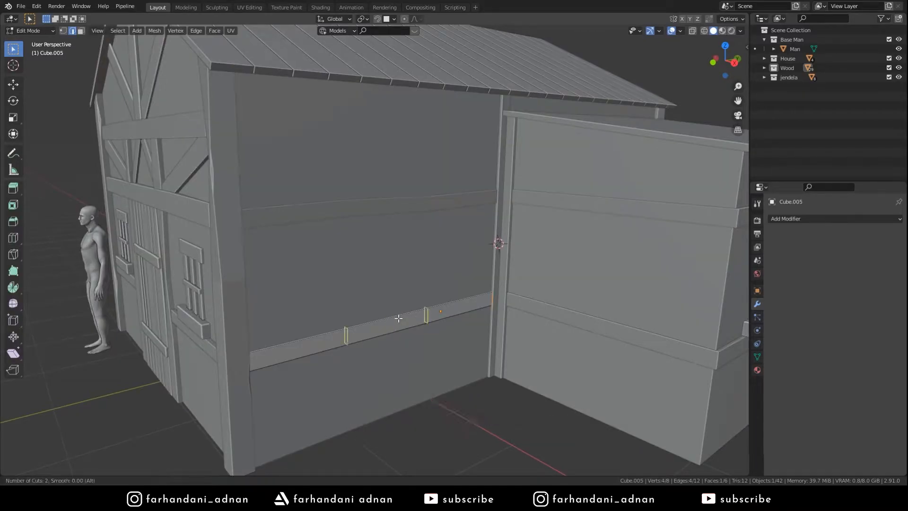
pyautogui.click(445, 310)
pyautogui.click(458, 308)
pyautogui.press('r')
pyautogui.press('z')
pyautogui.rightClick(518, 291)
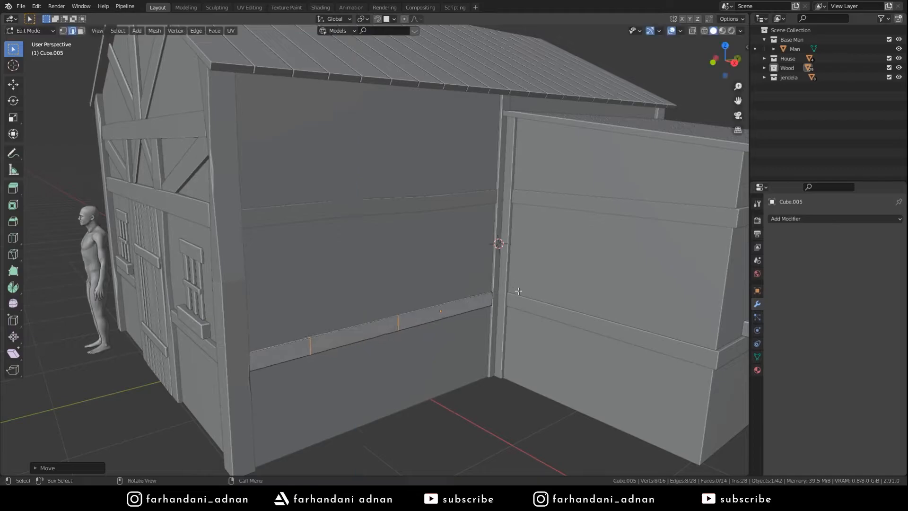
# - Rotate the two loop cuts on the main side wall's lower beam slightly to bend the beam, then deselect everything
pyautogui.press('r')
pyautogui.click(522, 288)
pyautogui.press('Tab')
pyautogui.scroll(-4, 480, 311)
pyautogui.press('a')
pyautogui.press('a')
# - Add a new scene collection and name it Ground
pyautogui.moveTo(521, 301); pyautogui.dragTo(451, 256, button='middle')
pyautogui.rightClick(791, 101)
pyautogui.click(791, 100)
pyautogui.doubleClick(794, 87)
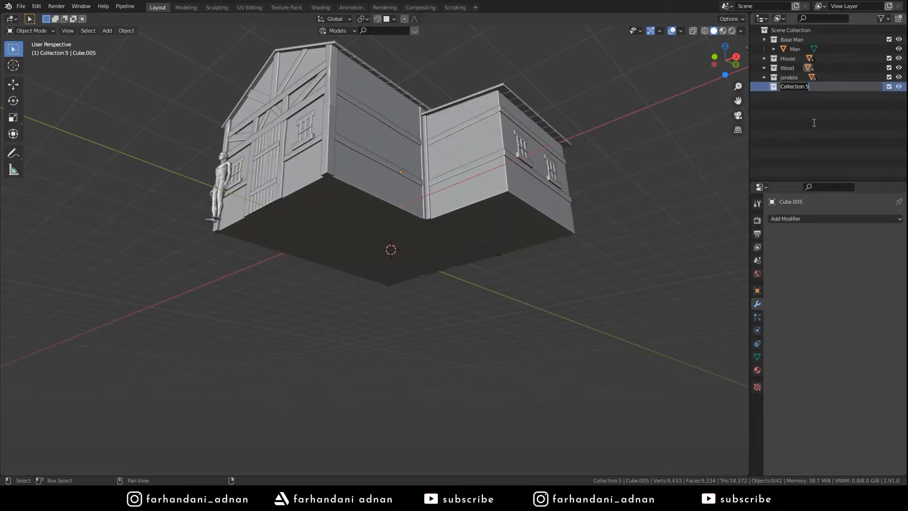
pyautogui.press('Return')
# - Add a plane to the Ground collection and scale it about 9 times so it extends around the whole house
pyautogui.hotkey('shift', 'a')
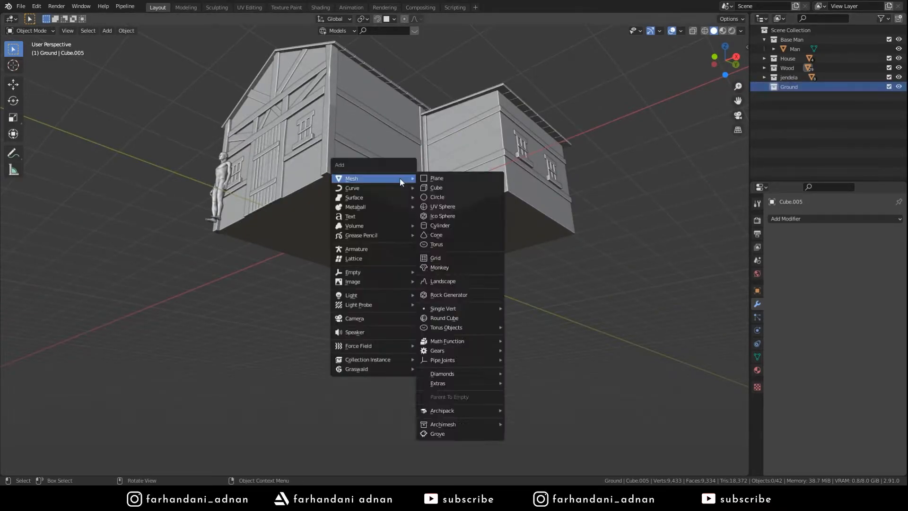
pyautogui.click(473, 178)
pyautogui.moveTo(464, 200); pyautogui.dragTo(467, 322, button='middle')
pyautogui.press('s')
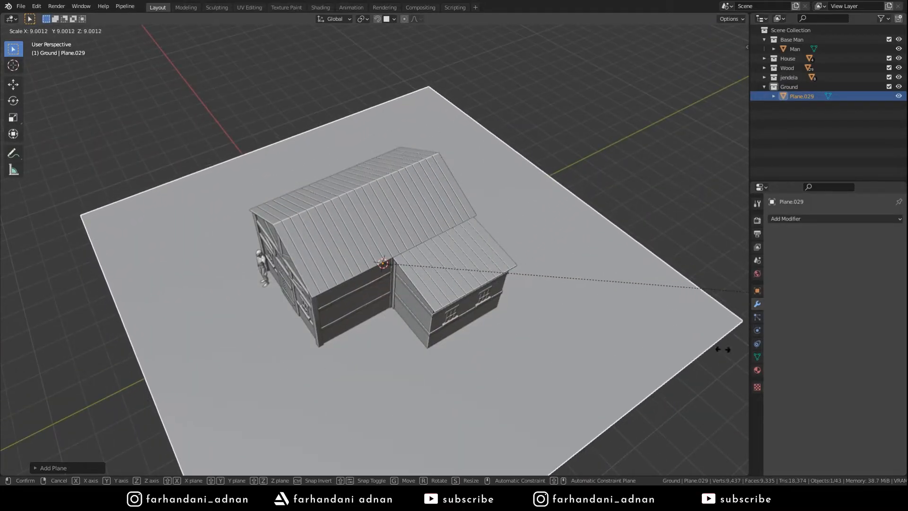
pyautogui.click(720, 344)
pyautogui.moveTo(720, 345); pyautogui.dragTo(362, 271, button='middle')
pyautogui.hotkey('alt', 'a')
pyautogui.scroll(3, 378, 284)
pyautogui.scroll(-1, 415, 298)
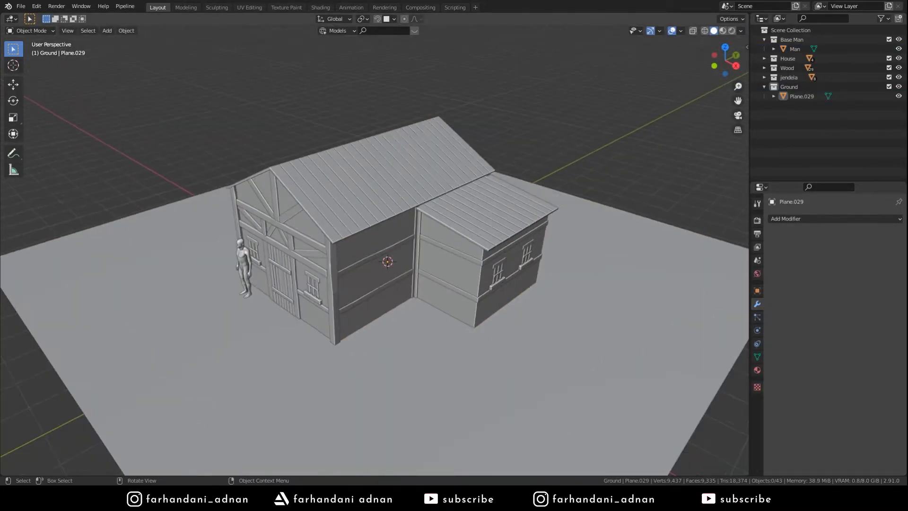
pyautogui.moveTo(416, 303); pyautogui.dragTo(435, 315, button='middle')
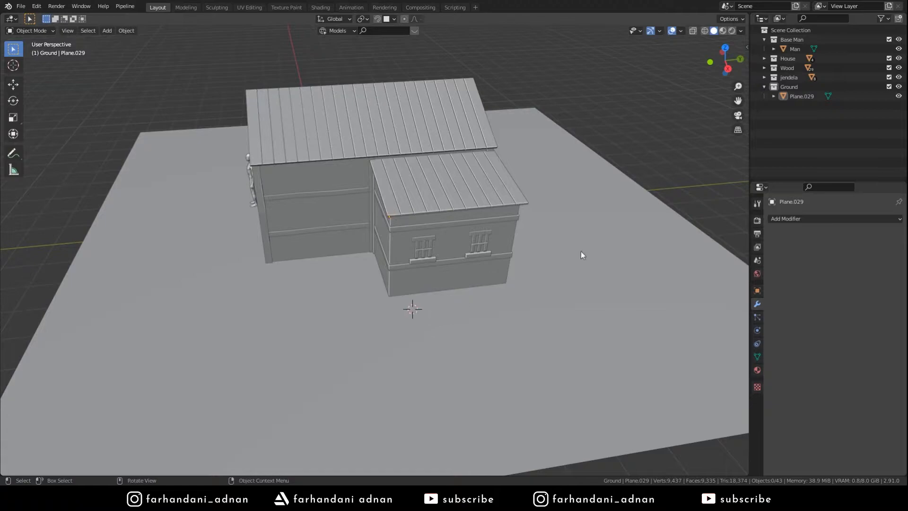
# - Collapse the Ground collection, add another collection directly under the Scene Collection and name it Tangga
pyautogui.click(764, 86)
pyautogui.click(797, 31)
pyautogui.rightClick(798, 31)
pyautogui.click(796, 31)
pyautogui.doubleClick(794, 95)
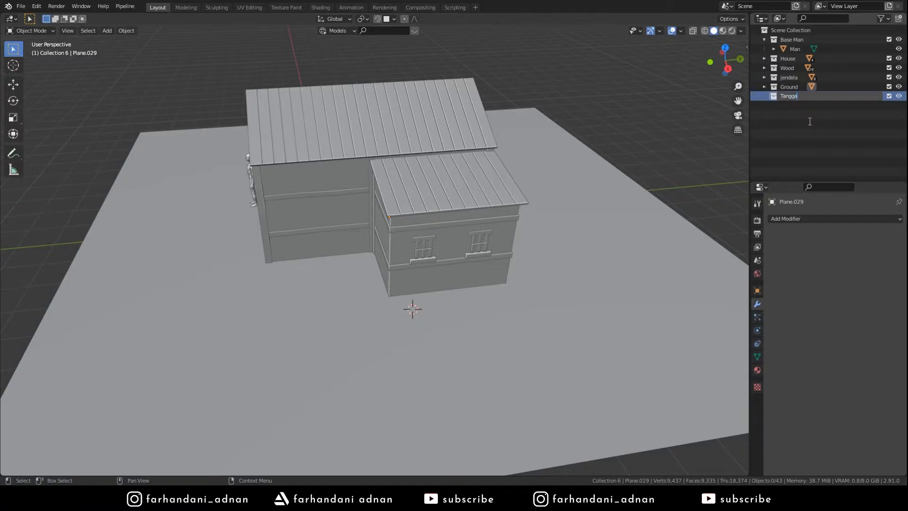
# - Add a cube to the Tangga collection and scale it in X and Y to about 0.06, forming a thin post
pyautogui.hotkey('shift', 'a')
pyautogui.moveTo(426, 284)
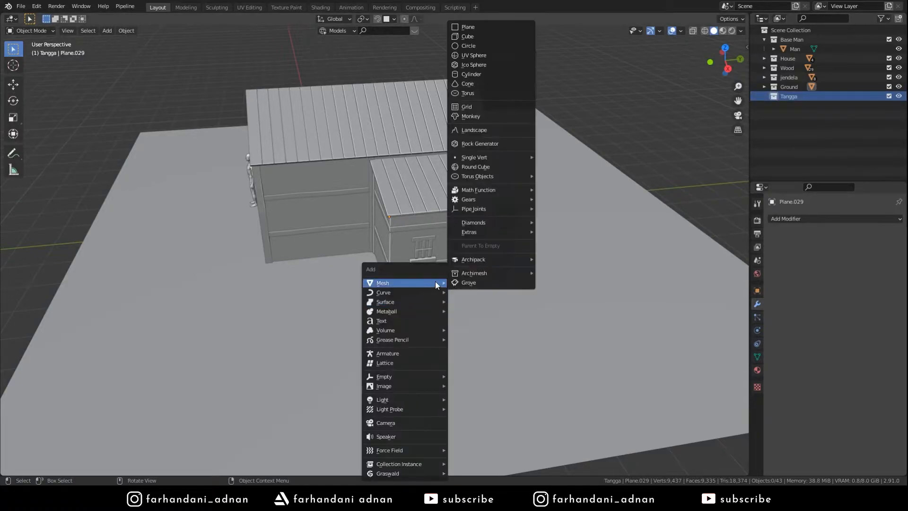
pyautogui.click(467, 36)
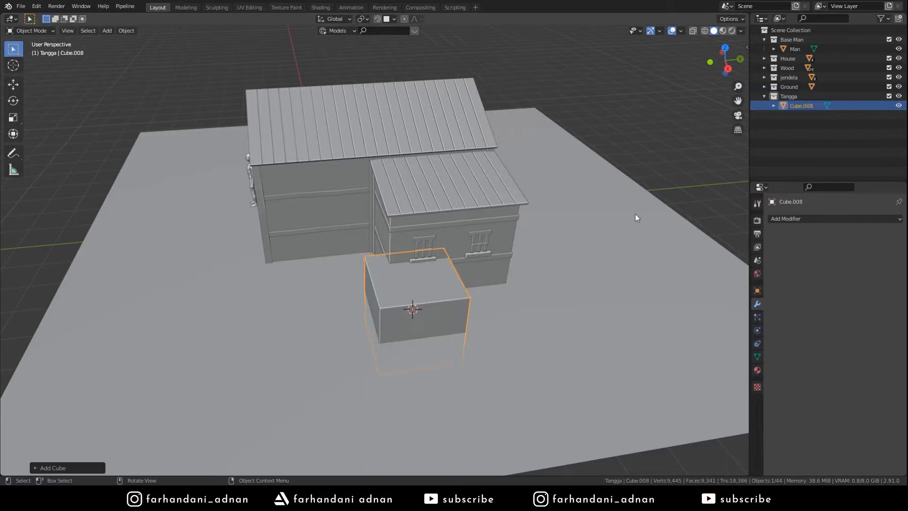
pyautogui.press('s')
pyautogui.hotkey('shift', 'z')
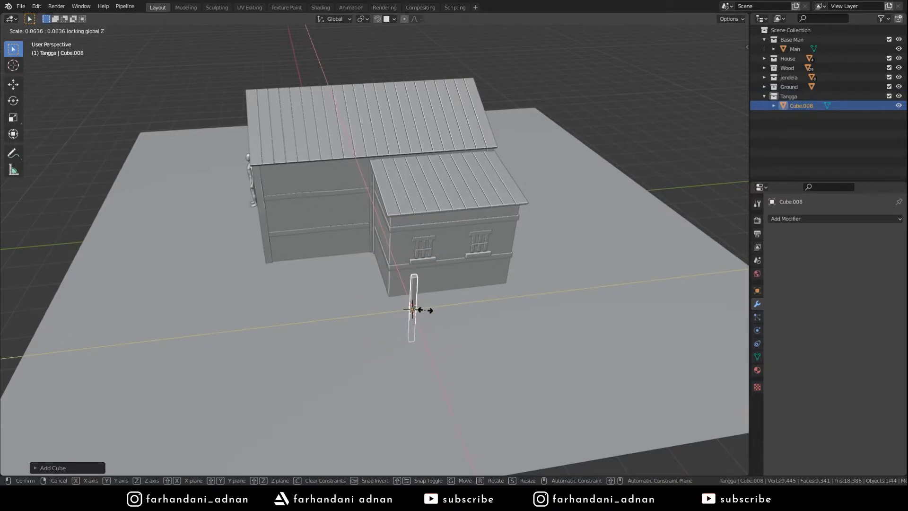
pyautogui.click(416, 310)
pyautogui.moveTo(416, 310); pyautogui.dragTo(462, 305, button='middle')
# - Move the human reference figure next to the annex's front corner, near the thin post
pyautogui.click(251, 209)
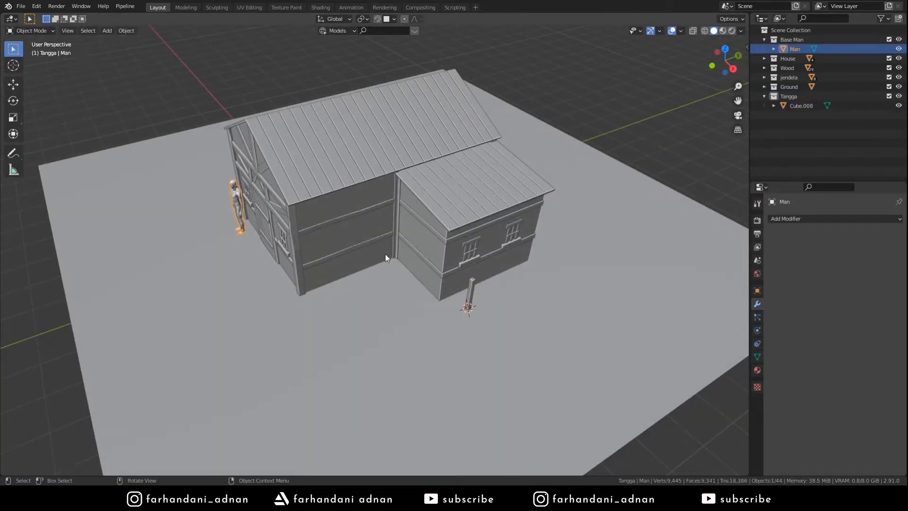
pyautogui.press('g')
pyautogui.click(549, 336)
pyautogui.scroll(5, 490, 274)
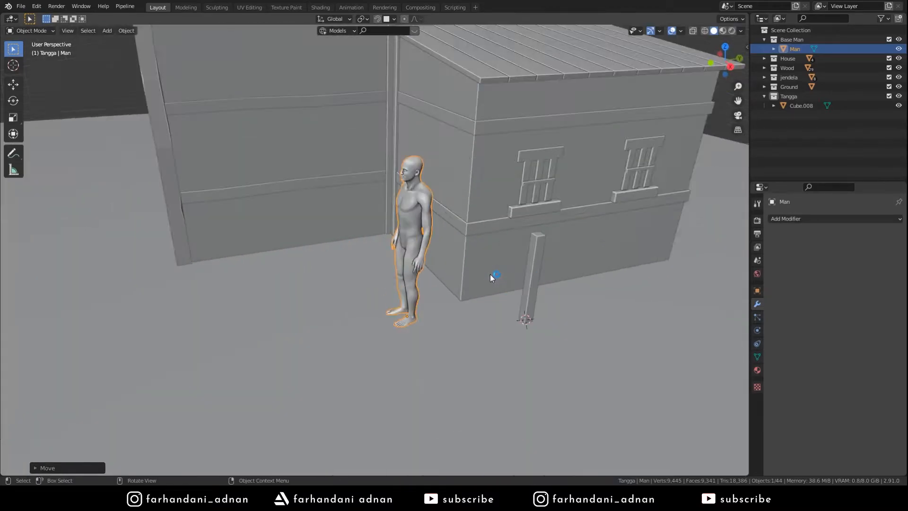
# - Enable the Screencast Keys overlay and set its origin in the 3D viewport
pyautogui.press('n')
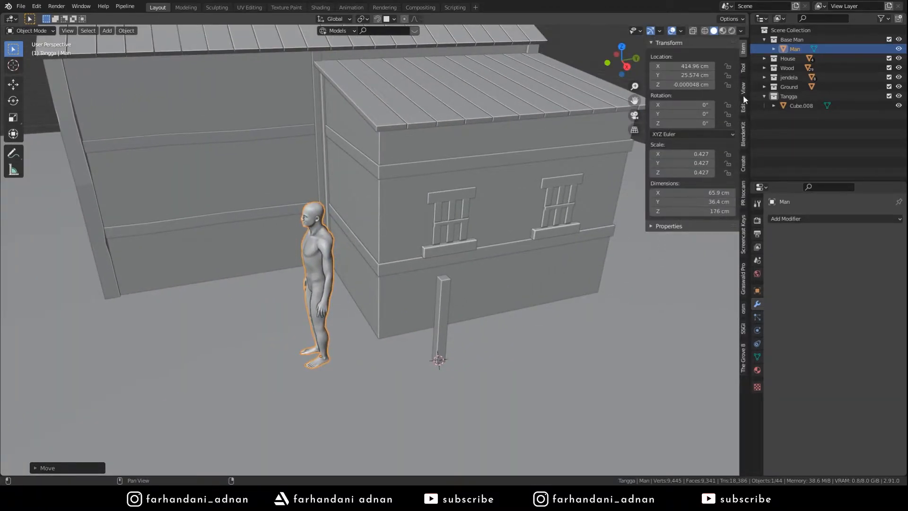
pyautogui.click(744, 233)
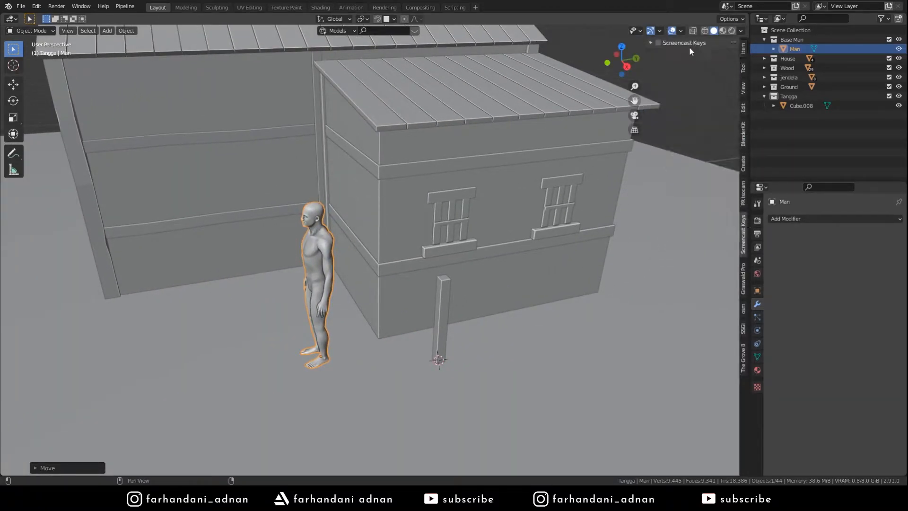
pyautogui.click(442, 324)
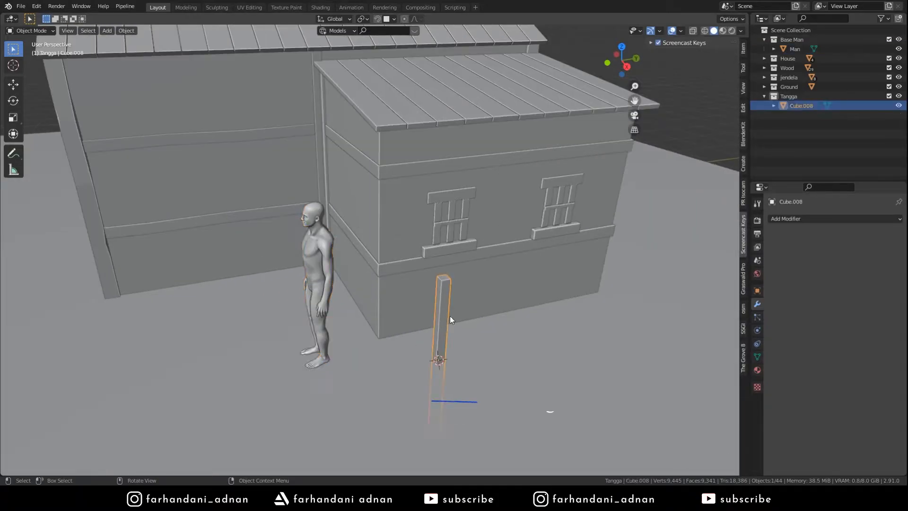
pyautogui.click(651, 43)
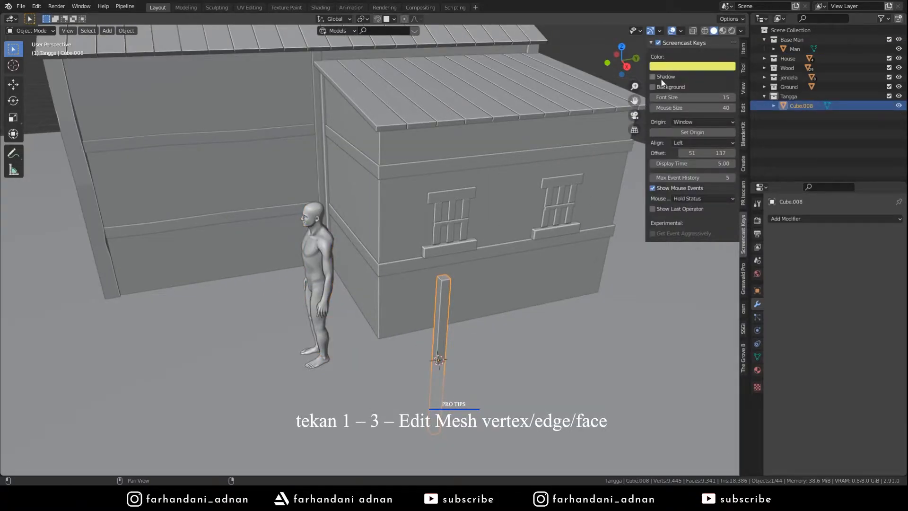
pyautogui.click(651, 43)
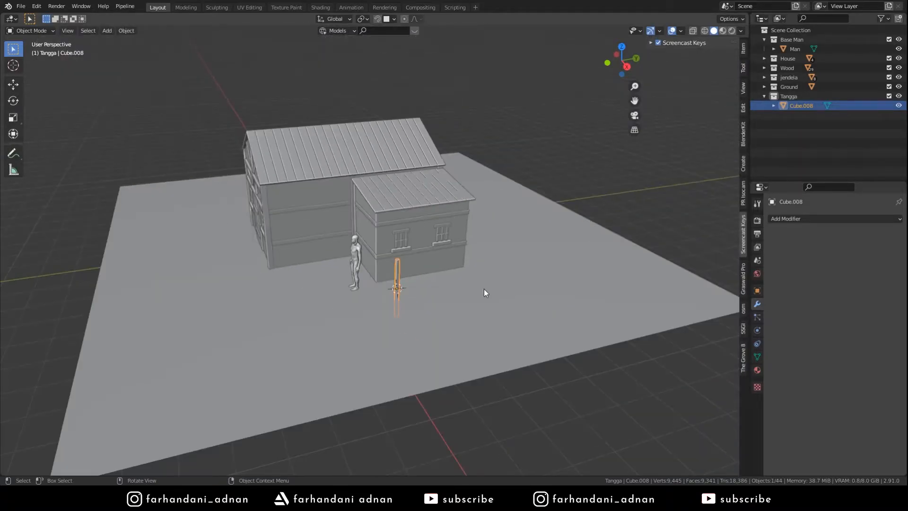
pyautogui.scroll(3, 435, 313)
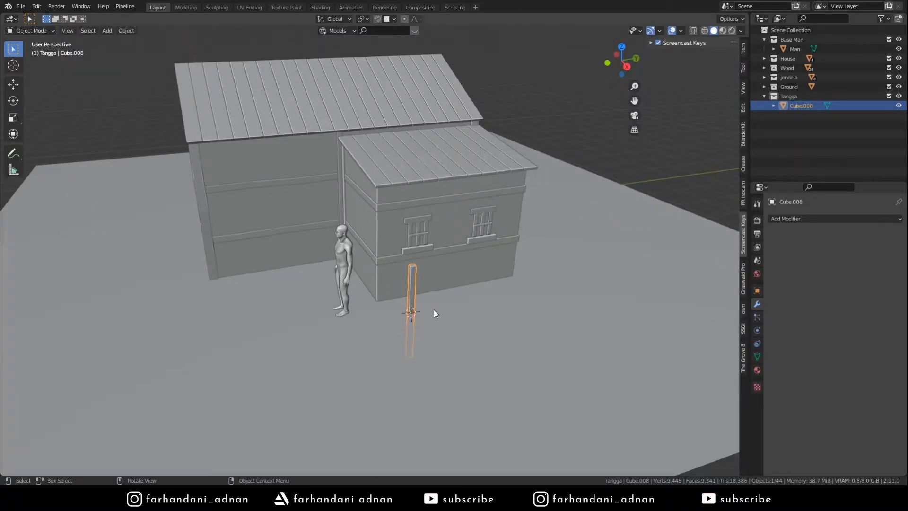
pyautogui.click(694, 43)
pyautogui.click(673, 132)
pyautogui.click(666, 132)
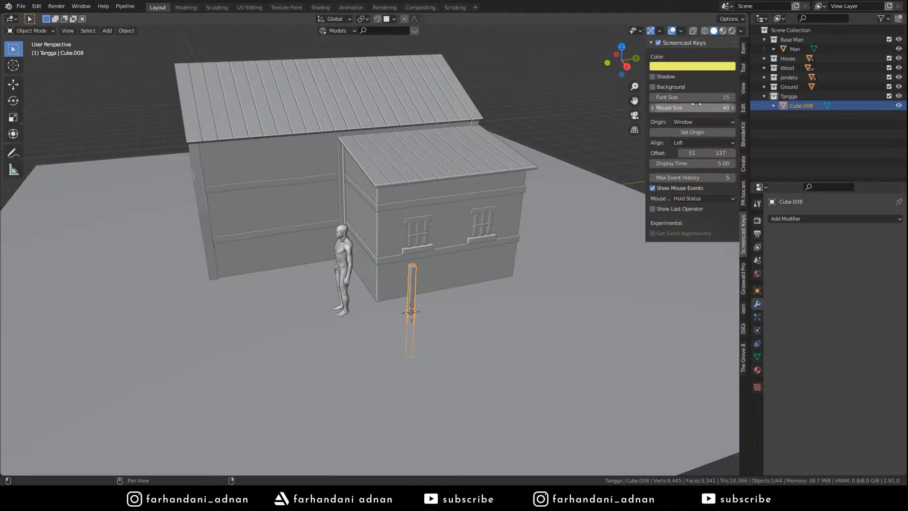
pyautogui.click(660, 43)
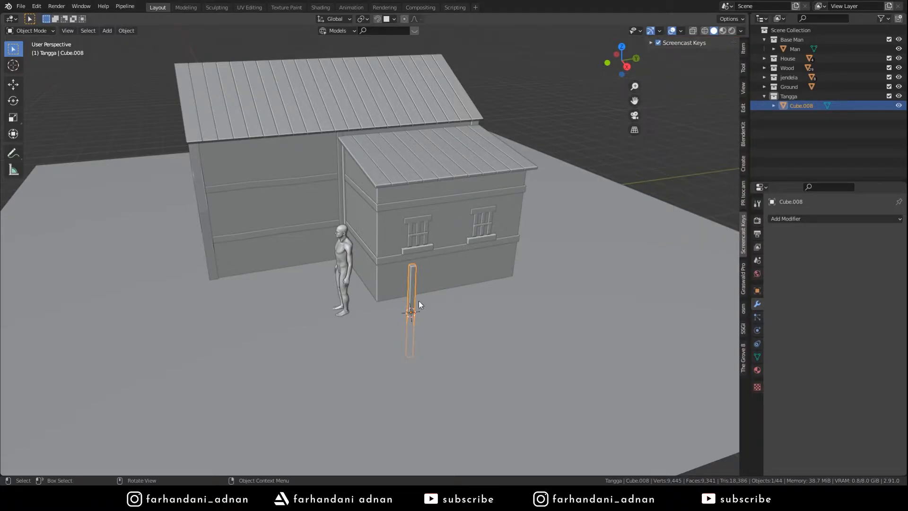
# - Raise the thin post along Z, snap its base to the ground, and move it near the annex's front corner
pyautogui.press('g')
pyautogui.press('z')
pyautogui.click(420, 255)
pyautogui.hotkey('shift', 'Tab')
pyautogui.press('g')
pyautogui.click(429, 307)
pyautogui.scroll(3, 472, 314)
pyautogui.hotkey('shift', 'Tab')
pyautogui.press('g')
pyautogui.click(495, 282)
# - Scale the post thinner in X and Y while keeping its height, and frame it in the view
pyautogui.press('s')
pyautogui.hotkey('shift', 'z')
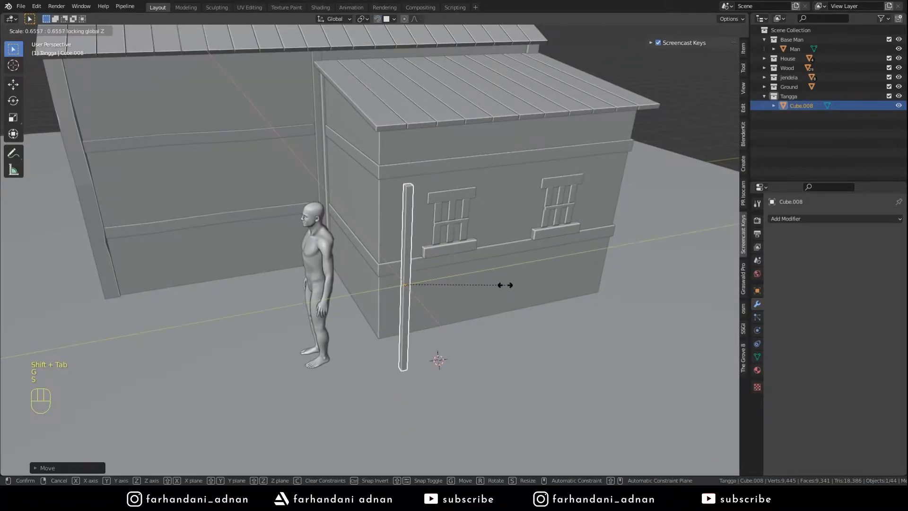
pyautogui.click(490, 297)
pyautogui.moveTo(490, 297); pyautogui.dragTo(472, 314, button='middle')
pyautogui.press('KP_Decimal')
# - Try tilting the post about the Y axis, then undo the rotations
pyautogui.press('r')
pyautogui.rightClick(541, 311)
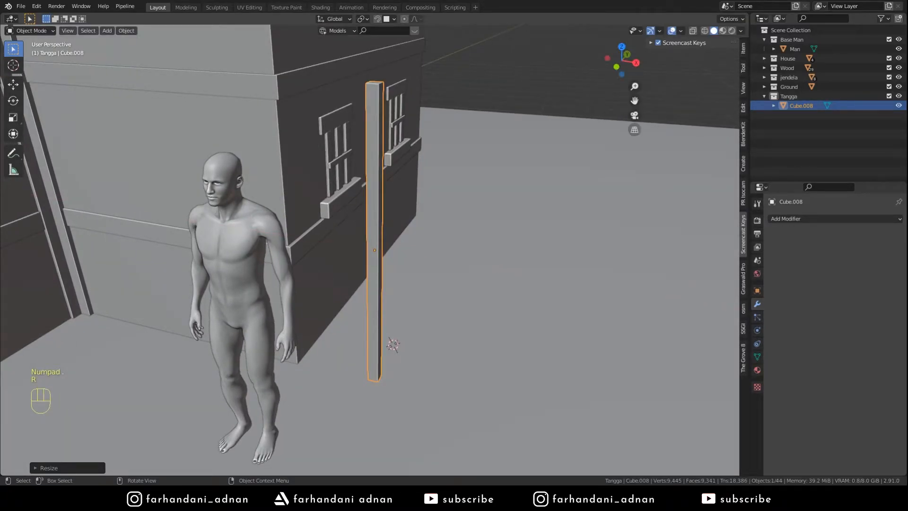
pyautogui.press('r')
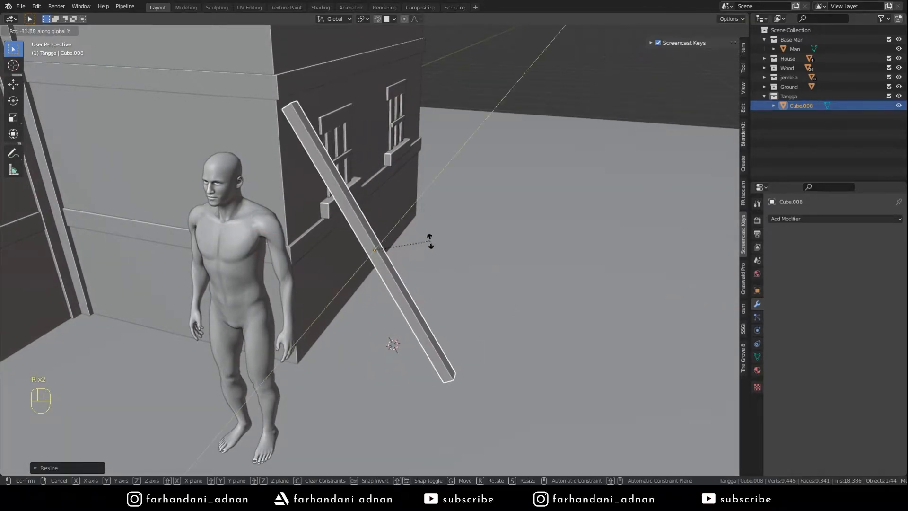
pyautogui.click(428, 241)
pyautogui.moveTo(394, 254); pyautogui.dragTo(443, 246, button='middle')
pyautogui.press('r')
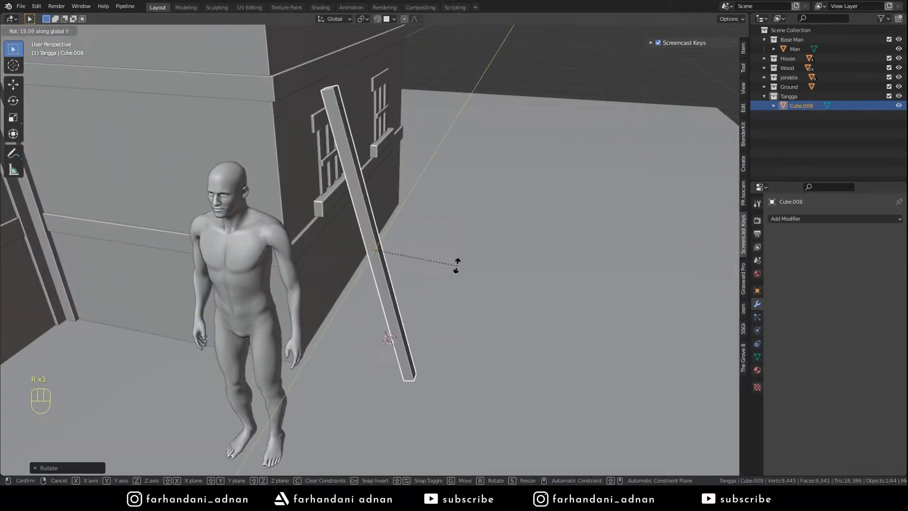
pyautogui.click(455, 260)
pyautogui.hotkey('ctrl', 'z')
pyautogui.hotkey('ctrl', 'z')
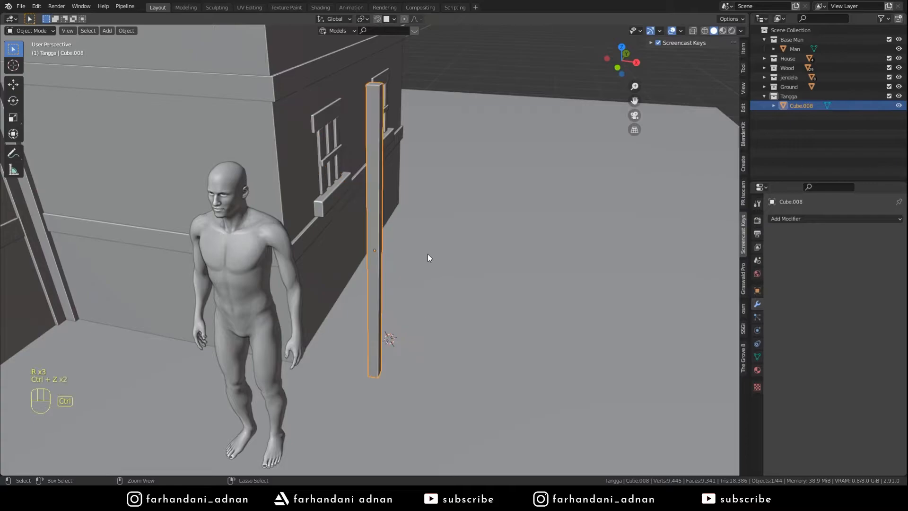
# - Stretch the post along Z to roughly annex roof height and snap its base back onto the ground
pyautogui.press('s')
pyautogui.press('z')
pyautogui.click(485, 246)
pyautogui.moveTo(478, 249); pyautogui.dragTo(470, 257, button='middle')
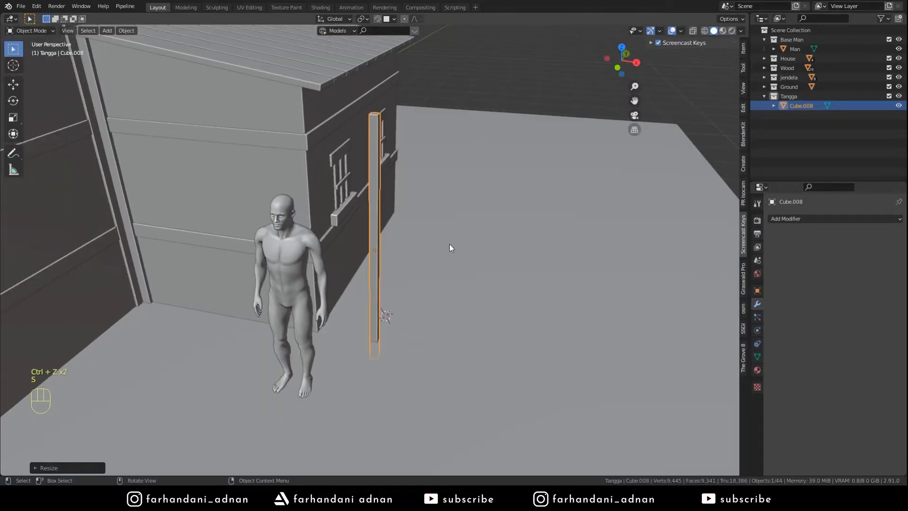
pyautogui.press('s')
pyautogui.press('z')
pyautogui.click(457, 242)
pyautogui.hotkey('shift', 'Tab')
pyautogui.press('g')
pyautogui.click(428, 326)
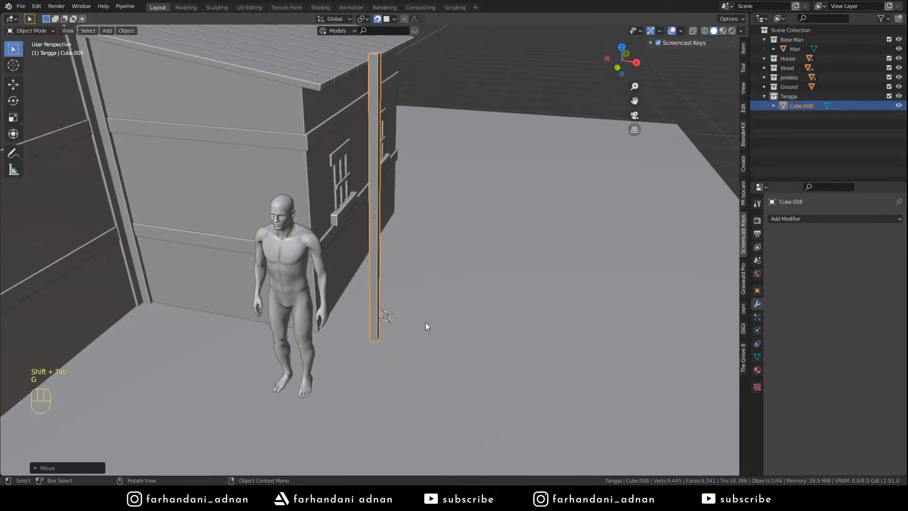
# - Tilt the post about -17° around Y toward the annex and snap its foot down to the ground
pyautogui.press('r')
pyautogui.press('y')
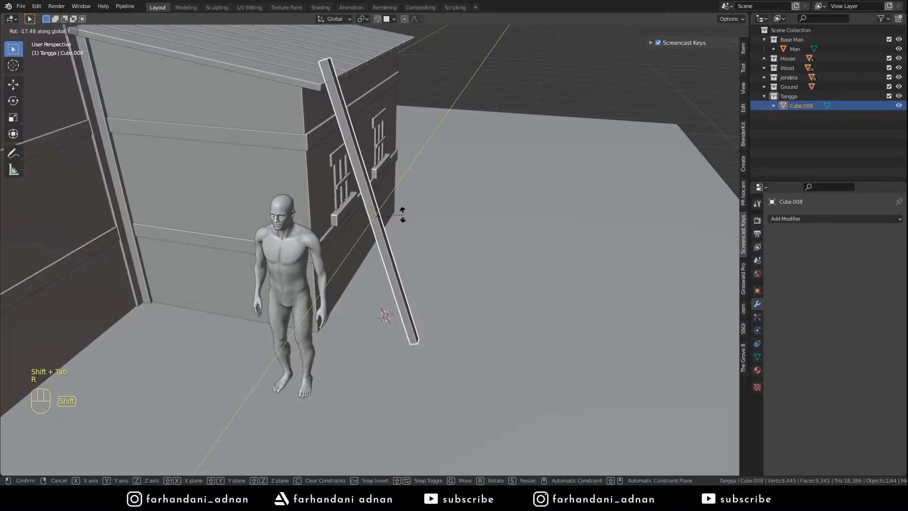
pyautogui.click(403, 219)
pyautogui.moveTo(403, 220); pyautogui.dragTo(419, 243, button='middle')
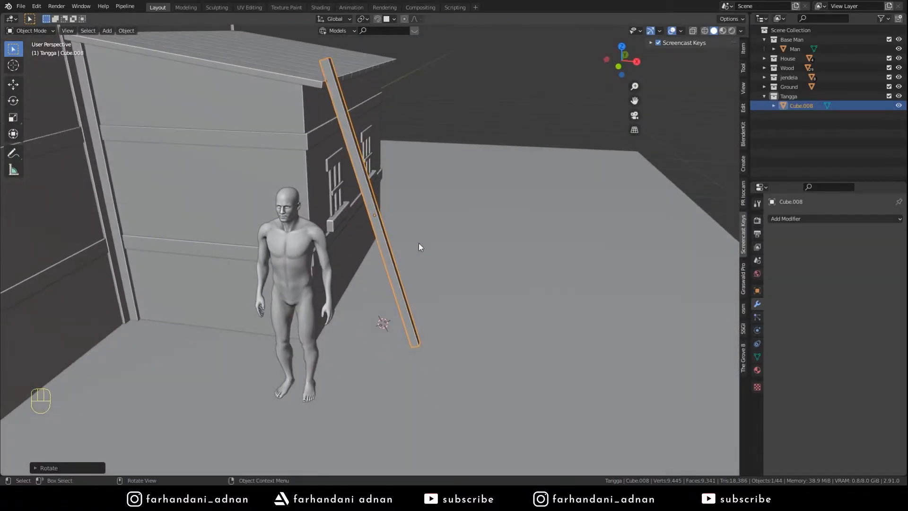
pyautogui.hotkey('shift', 'Tab')
pyautogui.press('g')
pyautogui.click(434, 359)
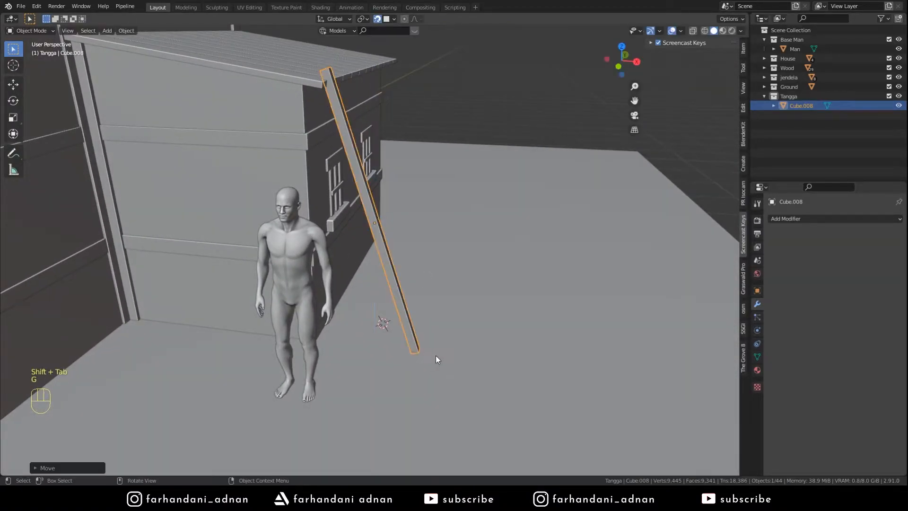
# - Turn snapping off and move the leaning post so its upper end rests against the annex roof edge
pyautogui.moveTo(433, 359); pyautogui.dragTo(417, 325, button='middle')
pyautogui.press('Tab')
pyautogui.press('Tab')
pyautogui.moveTo(447, 367); pyautogui.dragTo(373, 225, button='middle')
pyautogui.hotkey('shift', 'Tab')
pyautogui.press('g')
pyautogui.middleClick(401, 216)
pyautogui.click(442, 223)
pyautogui.press('g')
pyautogui.click(442, 213)
# - Duplicate the leaning post along Y beside the original, then delete the copy
pyautogui.hotkey('shift', 'd')
pyautogui.middleClick(399, 224)
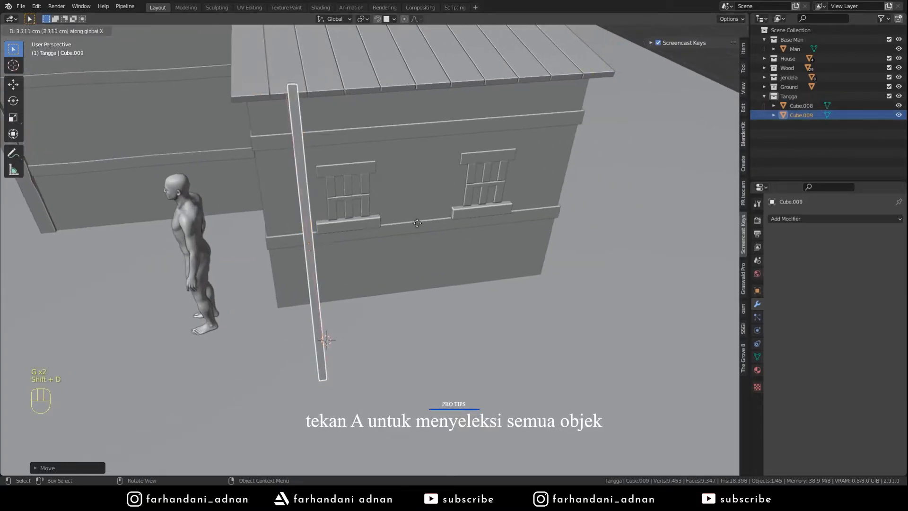
pyautogui.middleClick(420, 218)
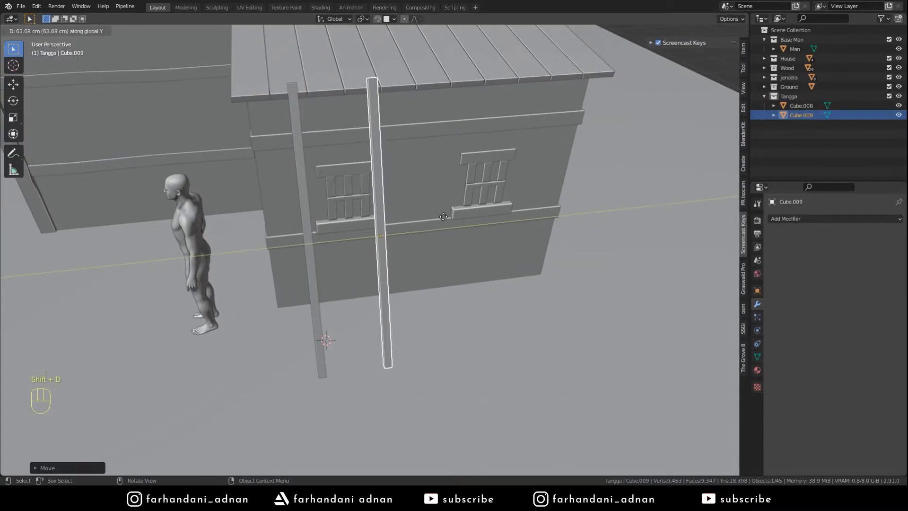
pyautogui.click(424, 221)
pyautogui.moveTo(389, 211); pyautogui.dragTo(447, 217, button='middle')
pyautogui.press('x')
pyautogui.click(446, 216)
# - Set the transform orientation to Normal and move one edge of the leaning post's upper end along its normal Z
pyautogui.moveTo(331, 184); pyautogui.dragTo(361, 180, button='middle')
pyautogui.click(320, 158)
pyautogui.scroll(2, 319, 146)
pyautogui.press('Tab')
pyautogui.keyDown('shift'); pyautogui.moveTo(313, 118); pyautogui.dragTo(377, 150, button='middle'); pyautogui.keyUp('shift')
pyautogui.press('2')
pyautogui.click(351, 159)
pyautogui.press('g')
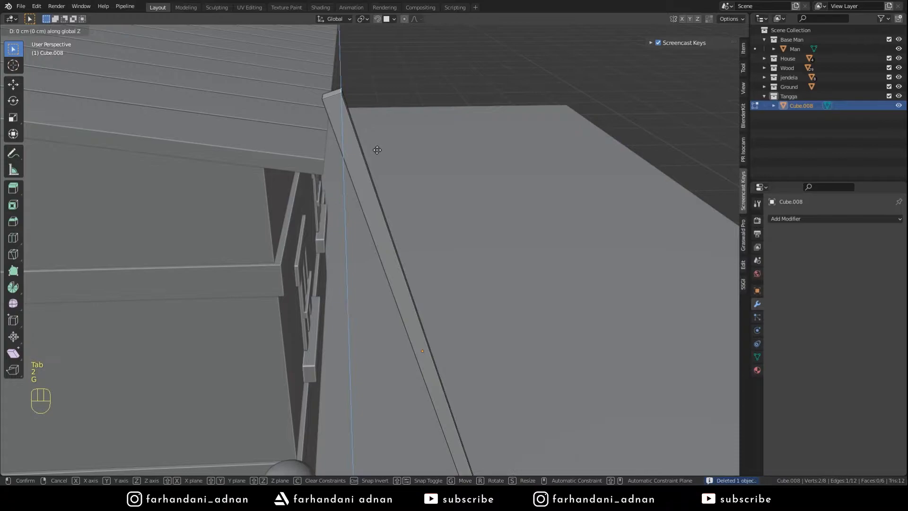
pyautogui.click(377, 150)
pyautogui.click(341, 21)
pyautogui.click(326, 69)
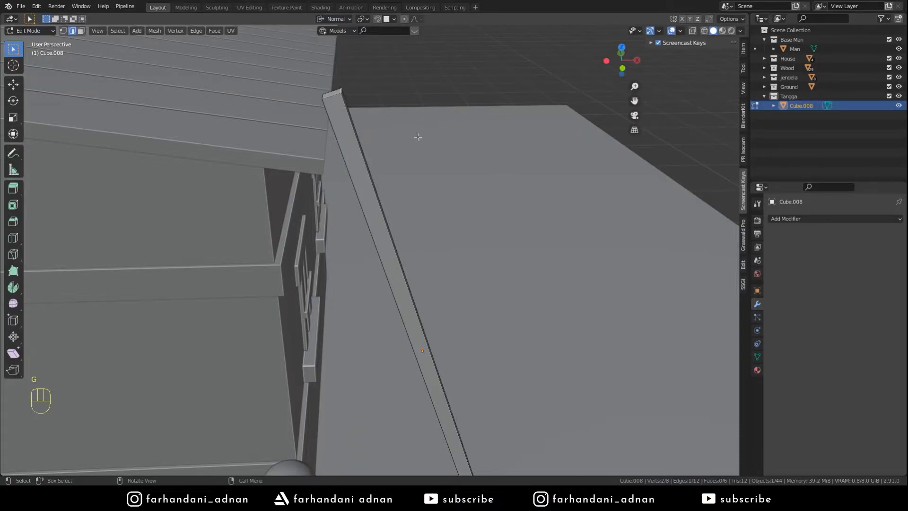
pyautogui.press('g')
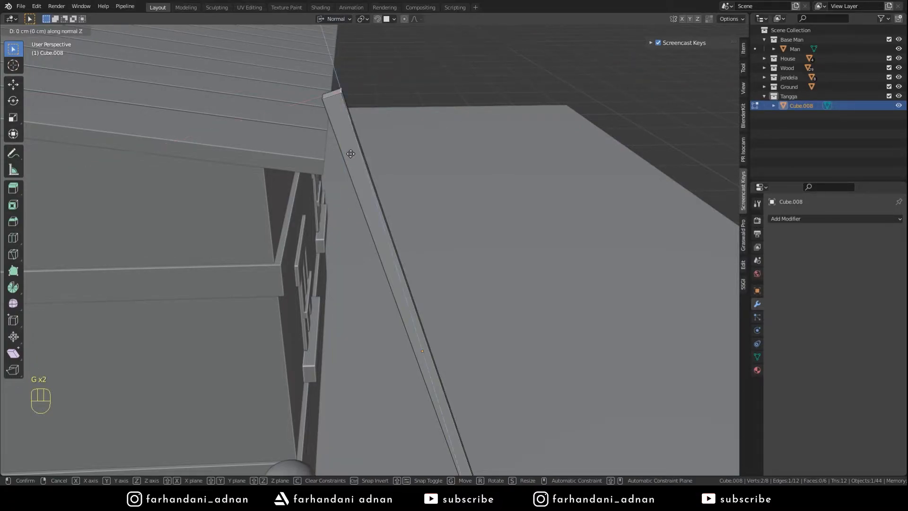
pyautogui.click(362, 159)
pyautogui.press('Tab')
# - Select one edge at the leaning post's foot, move it along its normal Z, and leave the post deselected
pyautogui.scroll(-4, 374, 171)
pyautogui.moveTo(387, 231); pyautogui.dragTo(406, 213, button='middle')
pyautogui.moveTo(405, 213)
pyautogui.keyDown('shift'); pyautogui.mouseDown(button='middle')
pyautogui.moveTo(427, 294)
pyautogui.moveTo(456, 335)
pyautogui.moveTo(446, 281)
pyautogui.mouseUp(button='middle'); pyautogui.keyUp('shift')
pyautogui.scroll(1, 442, 293)
pyautogui.press('Tab')
pyautogui.press('z')
pyautogui.click(370, 382)
pyautogui.moveTo(404, 370)
pyautogui.mouseDown(button='middle')
pyautogui.moveTo(383, 359)
pyautogui.moveTo(433, 345)
pyautogui.mouseUp(button='middle')
pyautogui.click(432, 343)
pyautogui.press('g')
pyautogui.press('z')
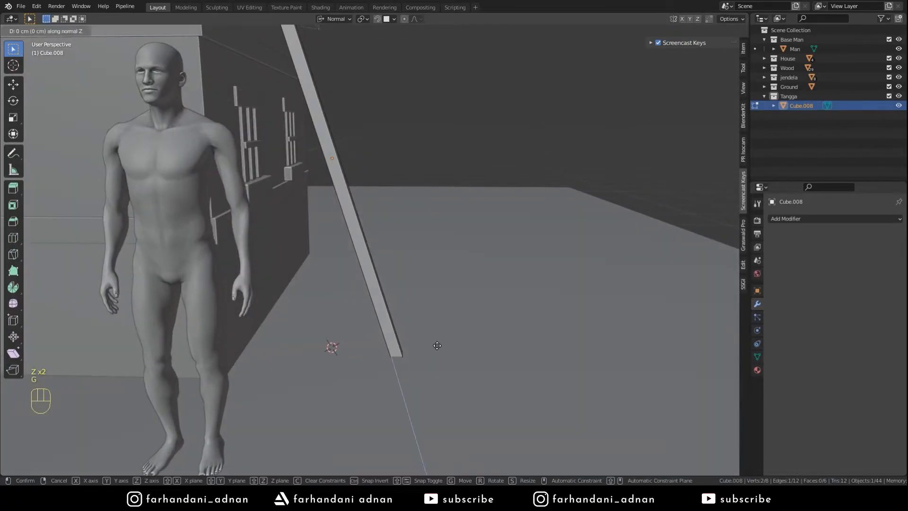
pyautogui.click(441, 355)
pyautogui.press('Tab')
pyautogui.press('a')
pyautogui.press('a')
pyautogui.press('a')
# - Add a cube near the leaning post's upper end and scale it down on every axis except Y into a long bar
pyautogui.moveTo(437, 344); pyautogui.dragTo(290, 154, button='middle')
pyautogui.hotkey('shift', 'a')
pyautogui.moveTo(359, 100)
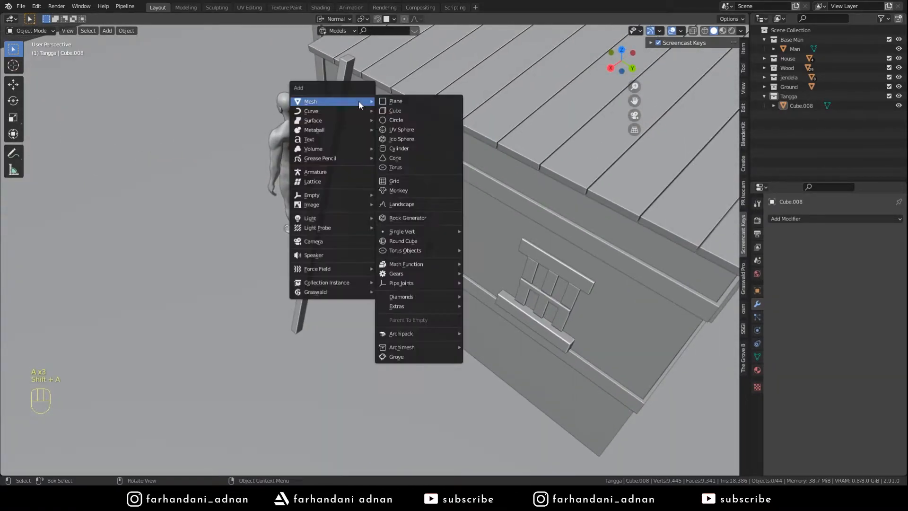
pyautogui.click(397, 112)
pyautogui.press('s')
pyautogui.rightClick(391, 133)
pyautogui.press('s')
pyautogui.hotkey('shift', 'y')
pyautogui.click(339, 114)
pyautogui.press('s')
pyautogui.hotkey('shift', 'y')
pyautogui.click(363, 118)
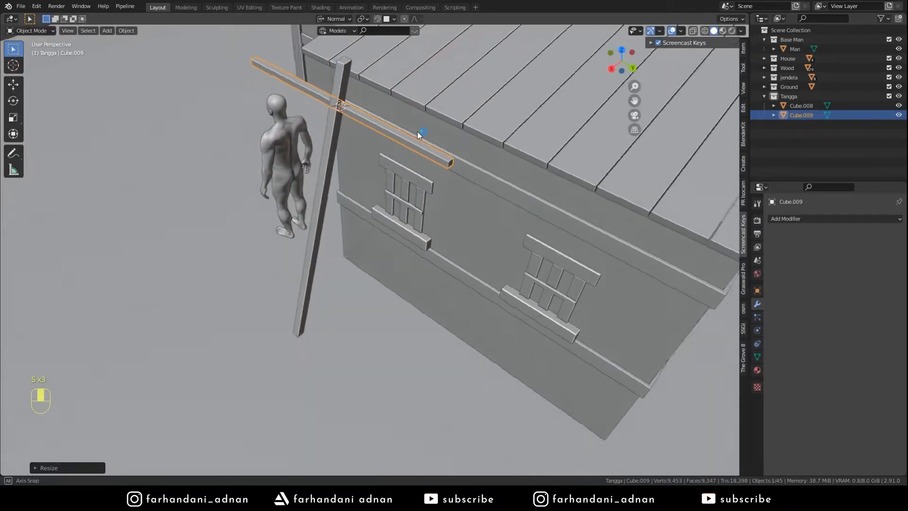
# - Move the bar along Y so one end meets the post, and thin its cross-section while keeping its Y length
pyautogui.moveTo(415, 130); pyautogui.dragTo(490, 132, button='middle')
pyautogui.press('g')
pyautogui.press('y')
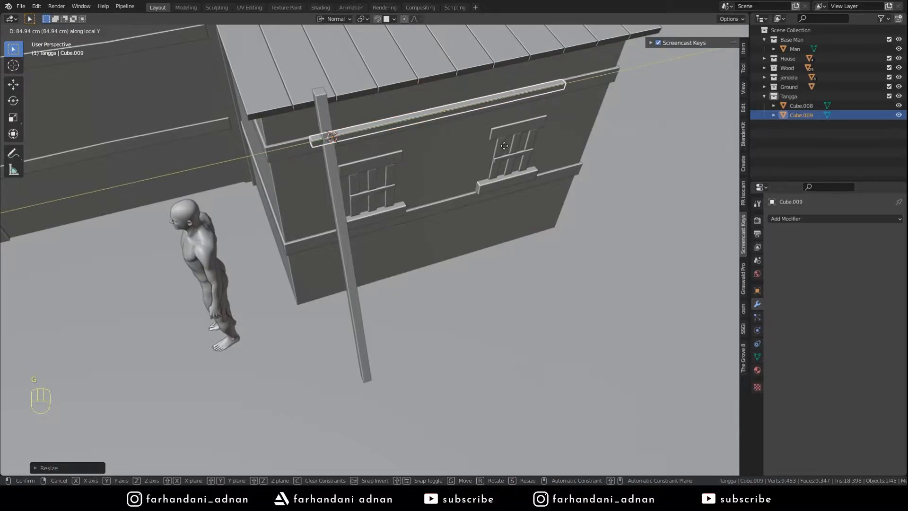
pyautogui.click(518, 142)
pyautogui.moveTo(518, 142); pyautogui.dragTo(501, 157, button='middle')
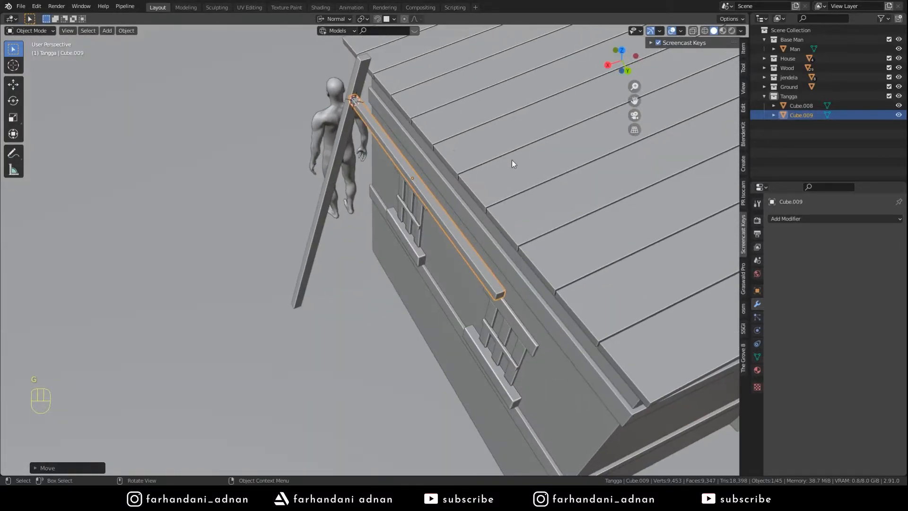
pyautogui.press('s')
pyautogui.hotkey('shift', 'y')
pyautogui.click(489, 162)
# - Shorten the bar into a ladder rung by moving its far end's vertices along Y toward the post in Global orientation
pyautogui.press('Tab')
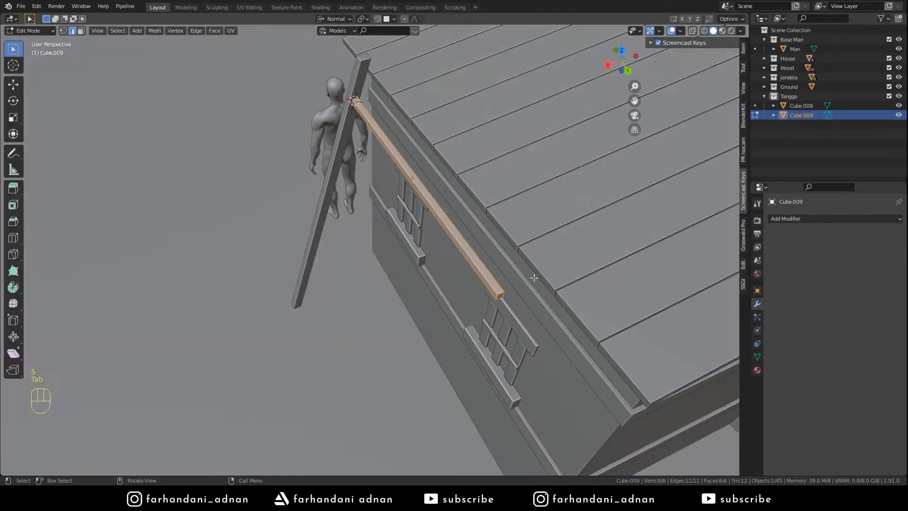
pyautogui.moveTo(538, 275); pyautogui.dragTo(634, 247, button='middle')
pyautogui.press('z')
pyautogui.click(589, 242)
pyautogui.press('1')
pyautogui.moveTo(590, 174); pyautogui.dragTo(636, 213)
pyautogui.press('z')
pyautogui.click(658, 240)
pyautogui.moveTo(682, 238); pyautogui.dragTo(590, 246, button='middle')
pyautogui.press('g')
pyautogui.press('y')
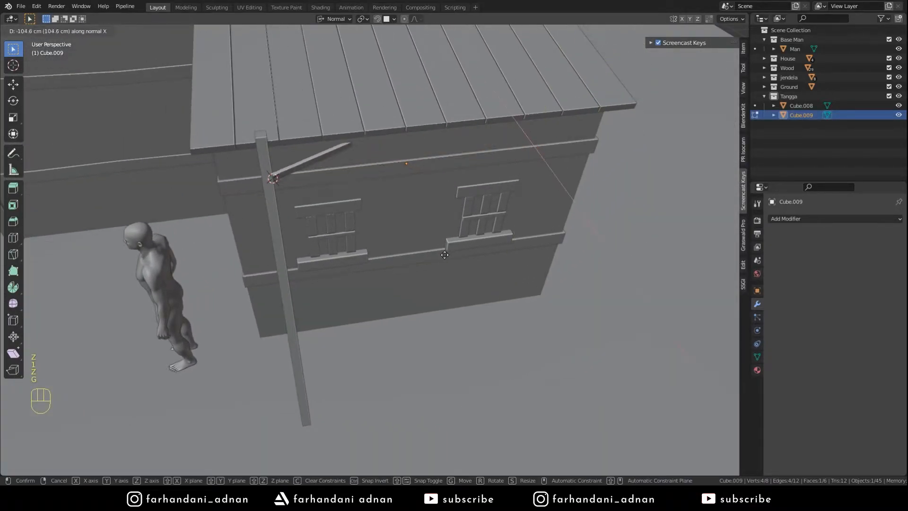
pyautogui.rightClick(465, 115)
pyautogui.click(339, 19)
pyautogui.click(326, 45)
pyautogui.press('g')
pyautogui.press('x')
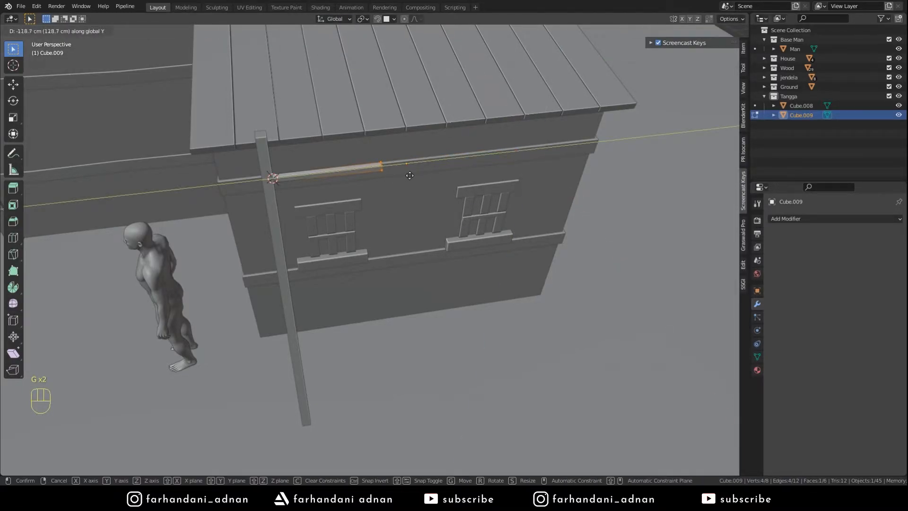
pyautogui.click(353, 177)
pyautogui.press('Tab')
# - Duplicate the leaning post along global Y past the rung's free end to form the second ladder rail
pyautogui.moveTo(368, 177); pyautogui.dragTo(388, 183, button='middle')
pyautogui.rightClick(390, 173)
pyautogui.moveTo(390, 172)
pyautogui.click(422, 183)
pyautogui.click(296, 217)
pyautogui.moveTo(298, 217); pyautogui.dragTo(339, 210, button='middle')
pyautogui.hotkey('shift', 'd')
pyautogui.press('x')
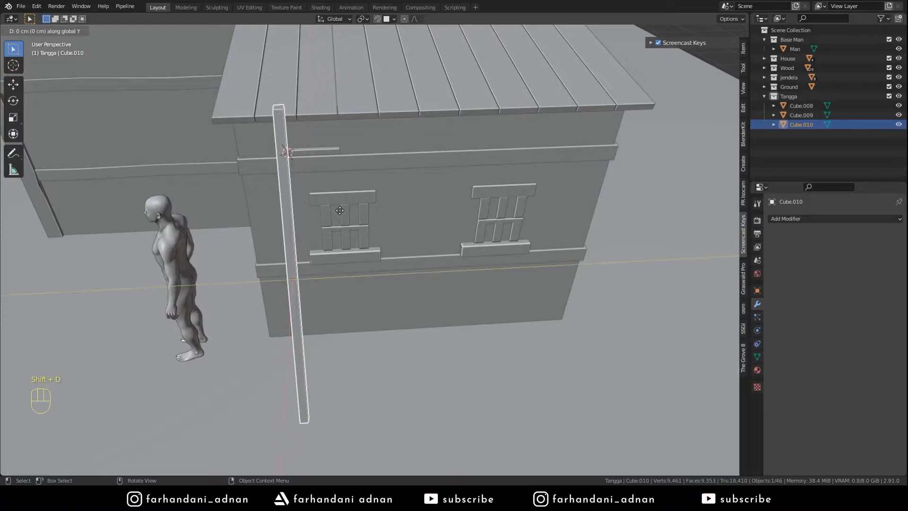
pyautogui.press('shift')
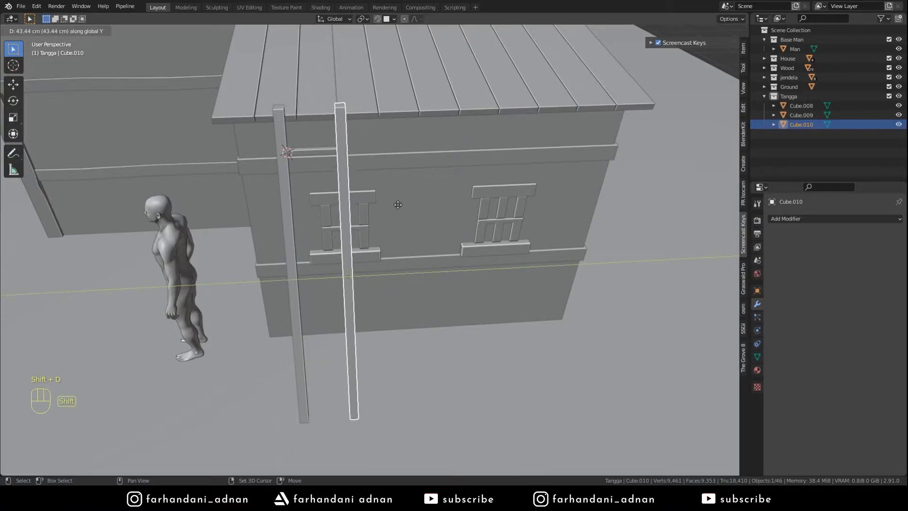
pyautogui.click(356, 169)
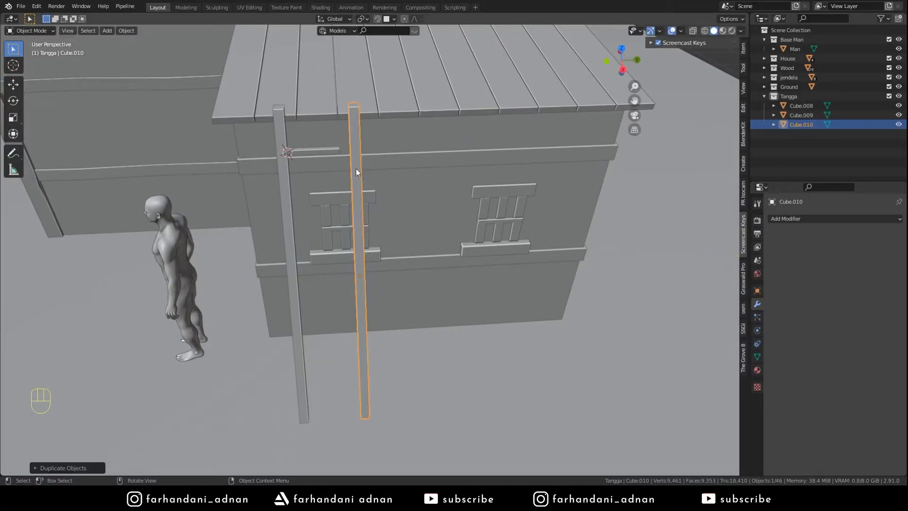
# - Extend the rung's free end about 8.6 cm along global Y so it reaches the second rail
pyautogui.click(331, 151)
pyautogui.press('Tab')
pyautogui.press('g')
pyautogui.press('y')
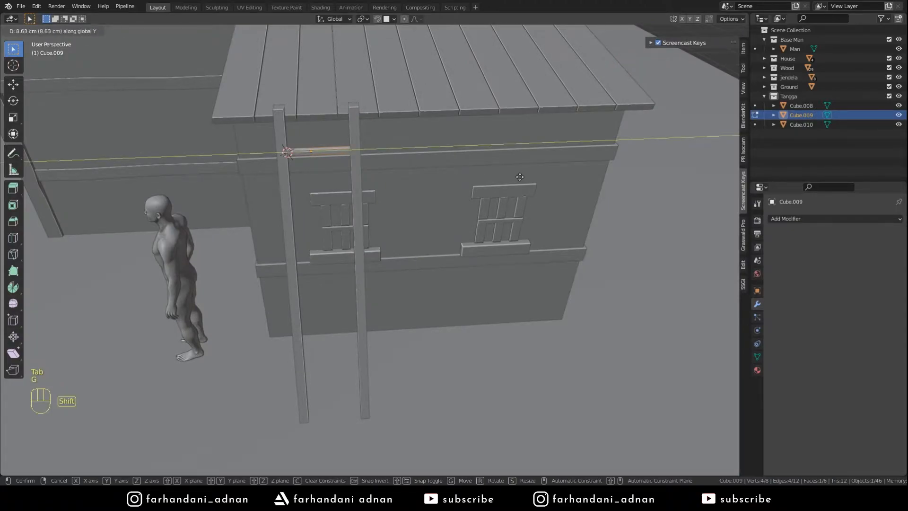
pyautogui.click(520, 177)
pyautogui.press('Tab')
pyautogui.moveTo(520, 176); pyautogui.dragTo(475, 185, button='middle')
pyautogui.press('a')
pyautogui.press('a')
pyautogui.press('a')
# - Isolate the rung and both rails in local view and show them in wireframe from the front
pyautogui.moveTo(403, 172); pyautogui.dragTo(439, 149, button='middle')
pyautogui.click(374, 111)
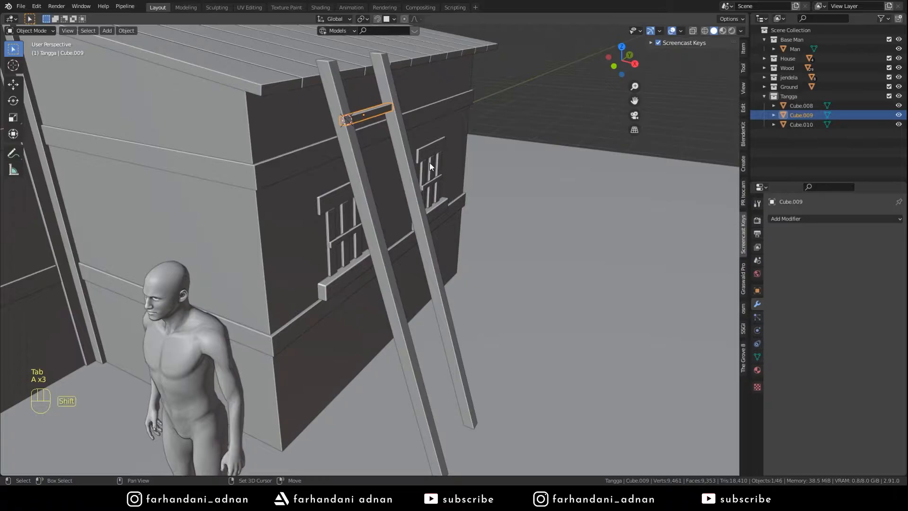
pyautogui.keyDown('shift'); pyautogui.click(358, 159); pyautogui.keyUp('shift')
pyautogui.keyDown('shift'); pyautogui.click(398, 147); pyautogui.keyUp('shift')
pyautogui.press('KP_Divide')
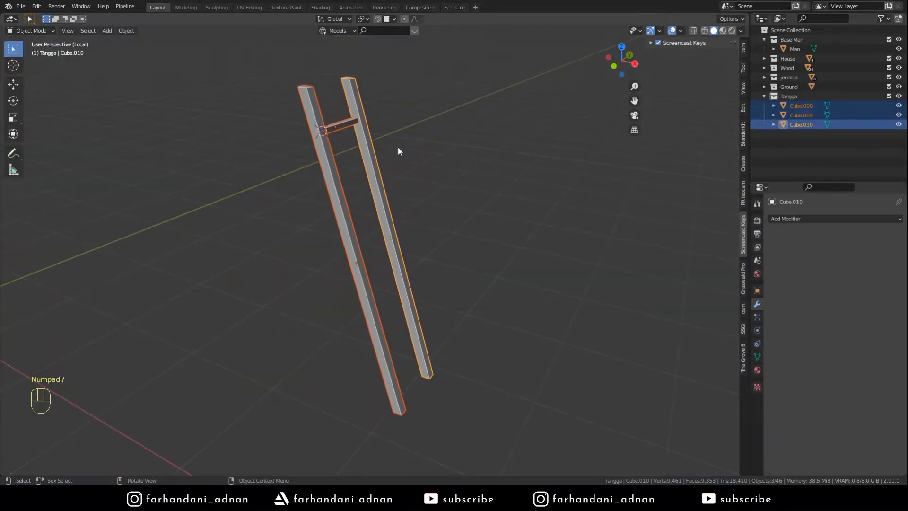
pyautogui.press('KP_3')
pyautogui.press('KP_1')
pyautogui.press('z')
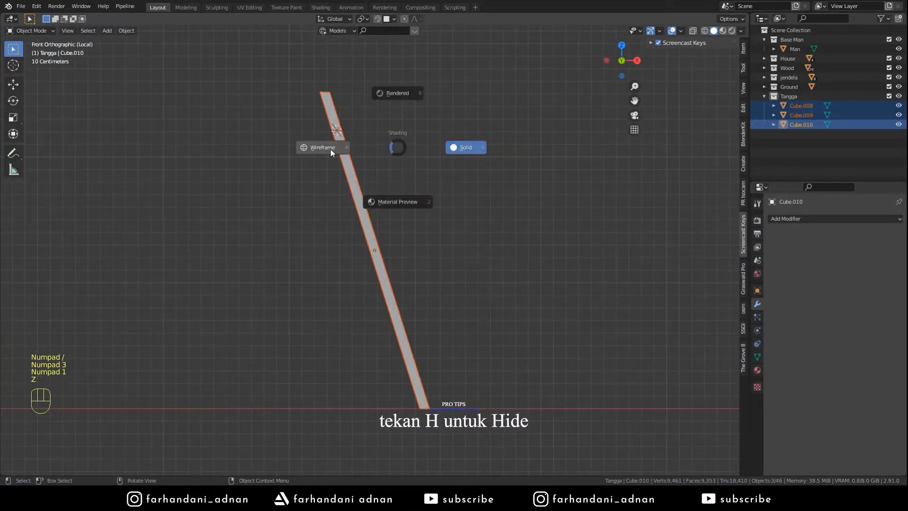
pyautogui.click(344, 151)
# - Duplicate the rung three times, placing the copies one below another along the slanted rails
pyautogui.scroll(2, 403, 108)
pyautogui.click(316, 77)
pyautogui.click(319, 79)
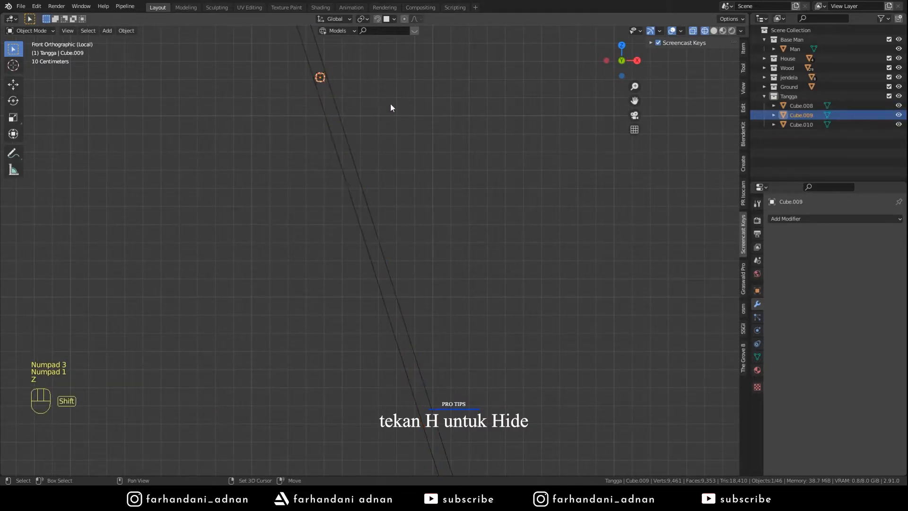
pyautogui.hotkey('shift', 'd')
pyautogui.click(409, 165)
pyautogui.hotkey('shift', 'd')
pyautogui.hotkey('shift', 'd')
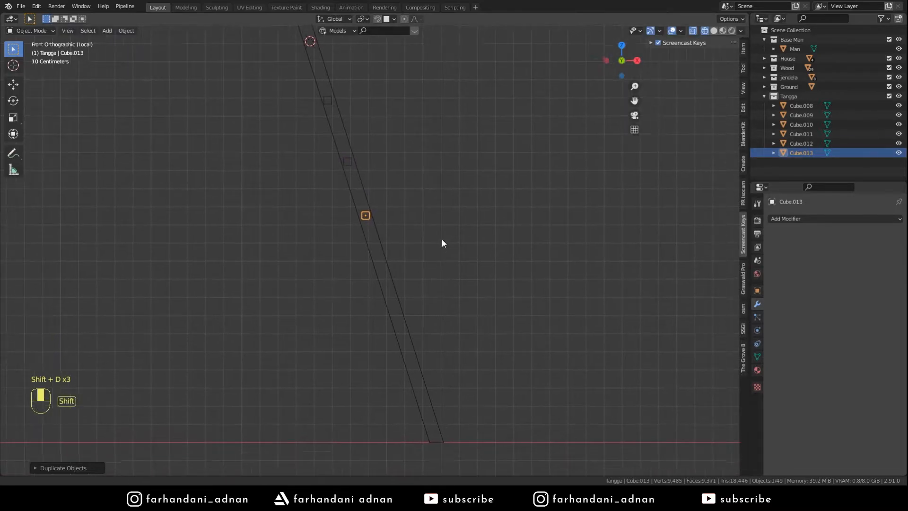
# - Duplicate the three copied rungs together and place them about 91 cm further down along the rails
pyautogui.keyDown('shift'); pyautogui.click(348, 165); pyautogui.keyUp('shift')
pyautogui.keyDown('shift'); pyautogui.click(328, 104); pyautogui.keyUp('shift')
pyautogui.scroll(-1, 407, 190)
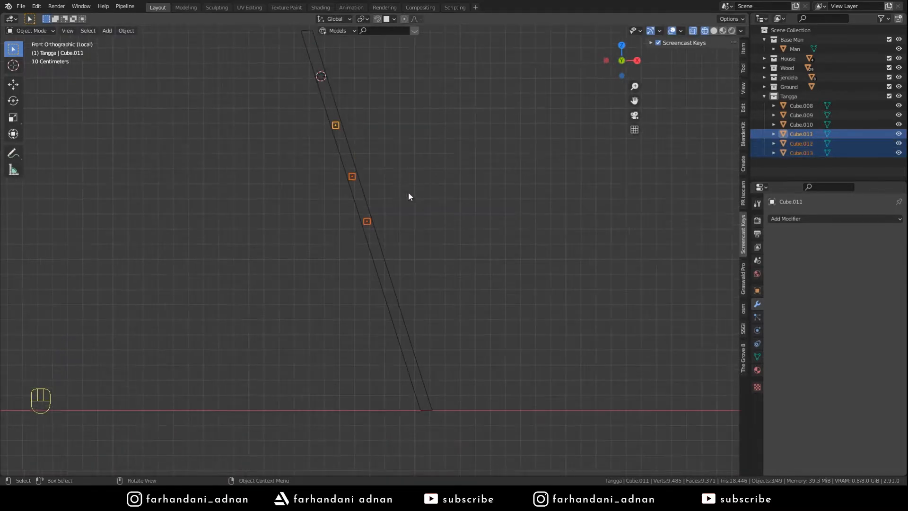
pyautogui.keyDown('shift'); pyautogui.moveTo(407, 191); pyautogui.dragTo(392, 154, button='middle'); pyautogui.keyUp('shift')
pyautogui.hotkey('shift', 'd')
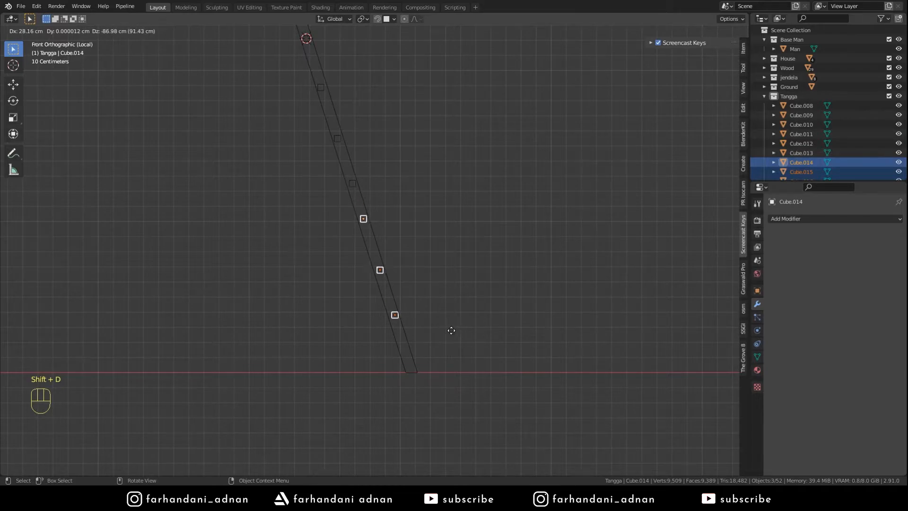
pyautogui.click(451, 331)
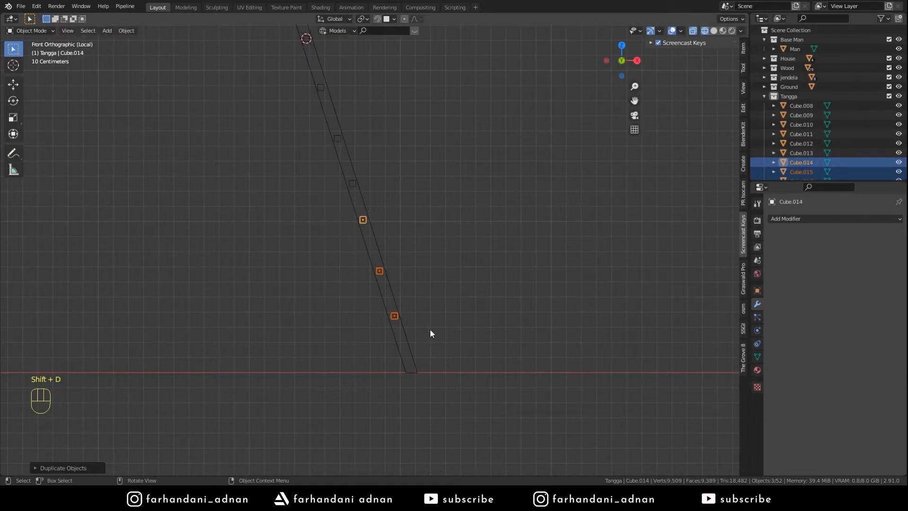
# - Duplicate the lowest rung near the foot of the rails, then delete the copy
pyautogui.click(395, 316)
pyautogui.keyDown('shift'); pyautogui.moveTo(455, 325); pyautogui.dragTo(443, 277, button='middle'); pyautogui.keyUp('shift')
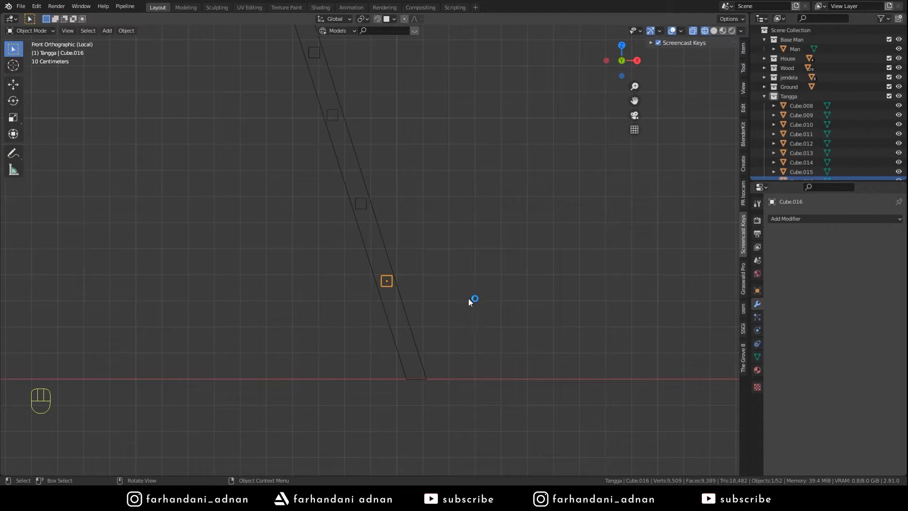
pyautogui.hotkey('shift', 'd')
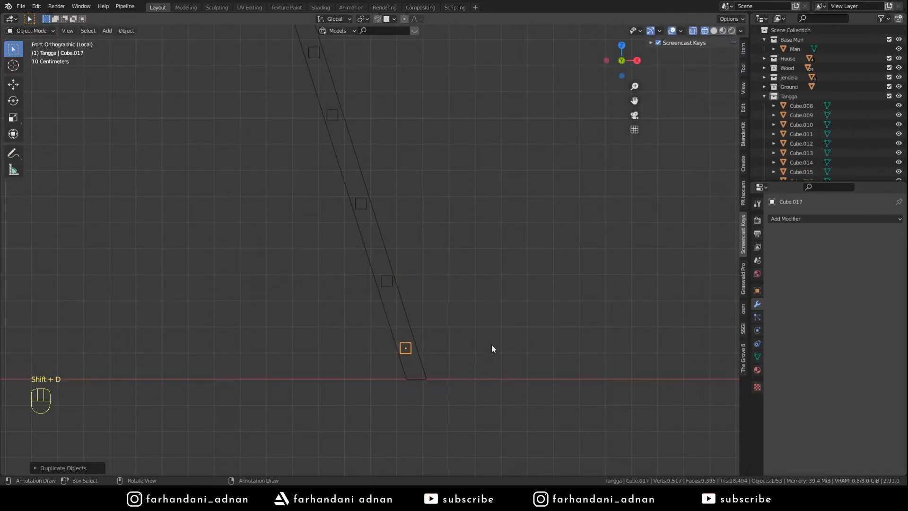
pyautogui.press('x')
pyautogui.click(448, 302)
# - Leave local view and return to solid shading to show the ladder with the whole house
pyautogui.moveTo(501, 285); pyautogui.dragTo(393, 305, button='middle')
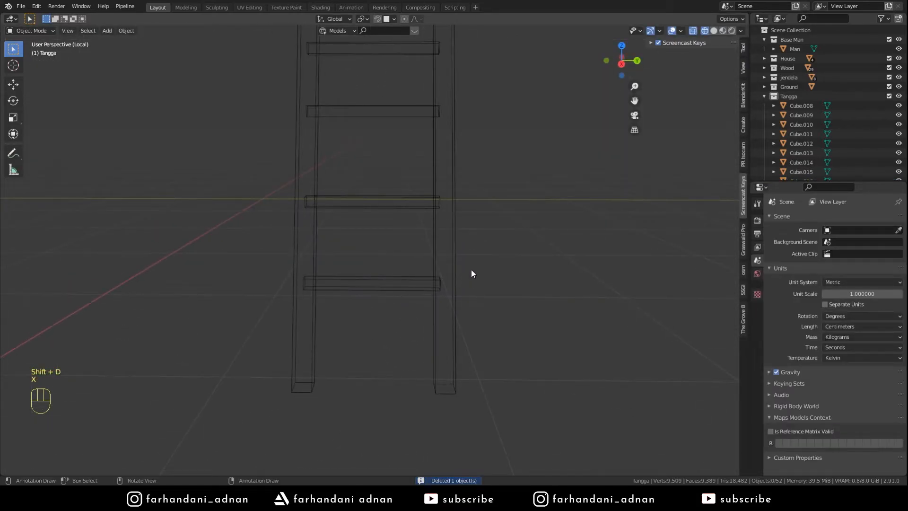
pyautogui.press('KP_Divide')
pyautogui.press('z')
pyautogui.click(521, 270)
pyautogui.moveTo(522, 271)
pyautogui.mouseDown(button='middle')
pyautogui.moveTo(409, 271)
pyautogui.moveTo(432, 277)
pyautogui.moveTo(380, 348)
pyautogui.mouseUp(button='middle')
# - Join both rails and all rungs into a single ladder object, save the file, and deselect everything
pyautogui.click(374, 352)
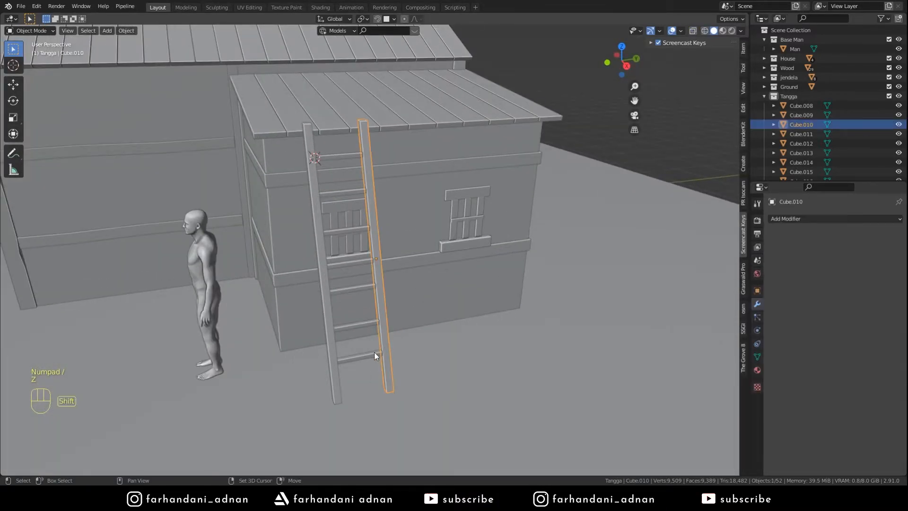
pyautogui.keyDown('shift'); pyautogui.click(350, 287); pyautogui.keyUp('shift')
pyautogui.keyDown('shift'); pyautogui.click(351, 263); pyautogui.keyUp('shift')
pyautogui.keyDown('shift'); pyautogui.click(350, 231); pyautogui.keyUp('shift')
pyautogui.keyDown('shift'); pyautogui.click(351, 193); pyautogui.keyUp('shift')
pyautogui.keyDown('shift'); pyautogui.click(348, 153); pyautogui.keyUp('shift')
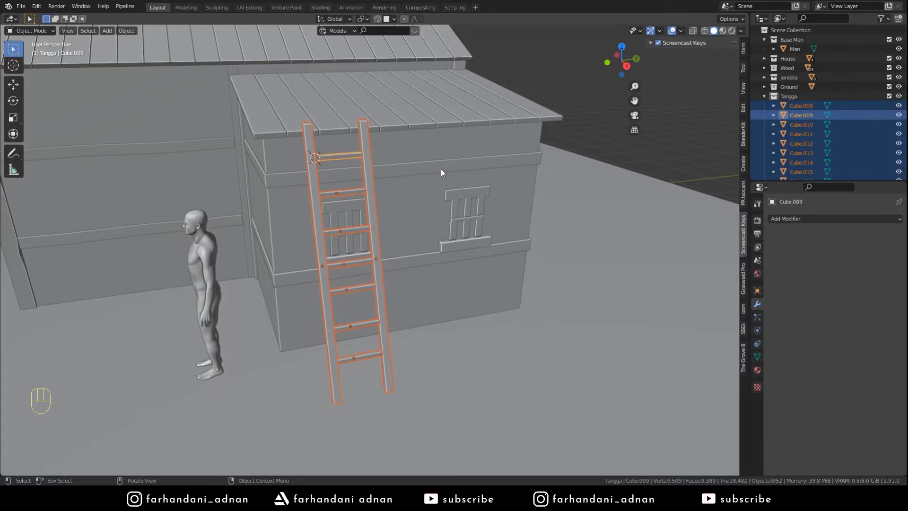
pyautogui.hotkey('ctrl', 'j')
pyautogui.hotkey('ctrl', 's')
pyautogui.press('a')
pyautogui.press('a')
pyautogui.press('a')
# - Add a cube on the ground beside the main house's side wall and scale it down to crate size
pyautogui.moveTo(441, 169); pyautogui.dragTo(431, 257, button='middle')
pyautogui.scroll(-5, 416, 229)
pyautogui.scroll(4, 416, 260)
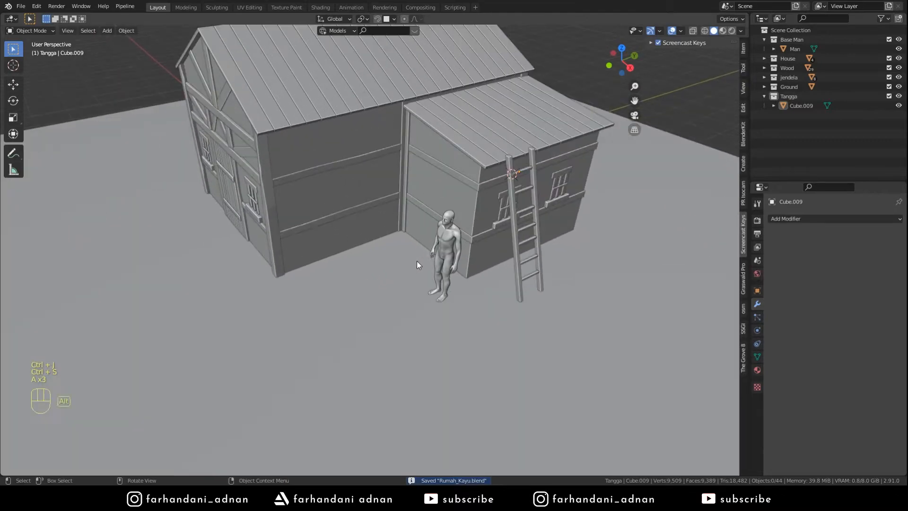
pyautogui.scroll(3, 314, 303)
pyautogui.hotkey('shift', 'a')
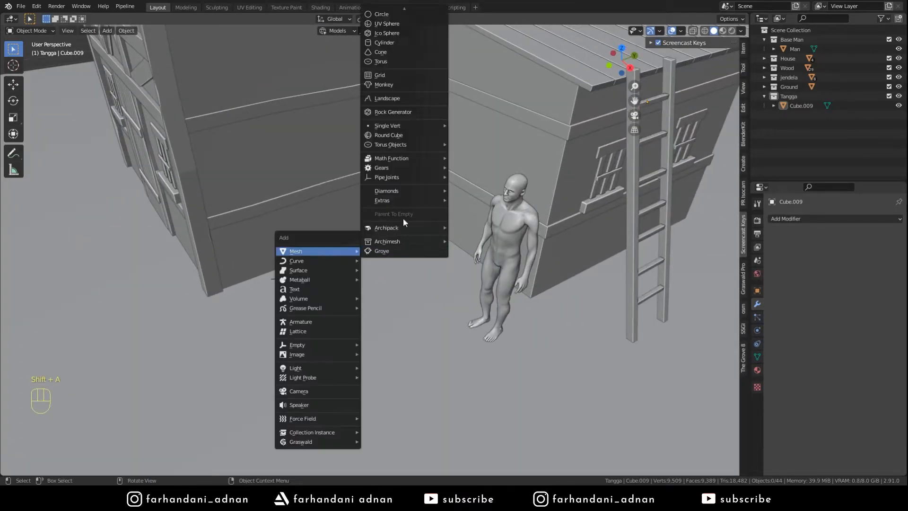
pyautogui.moveTo(305, 252)
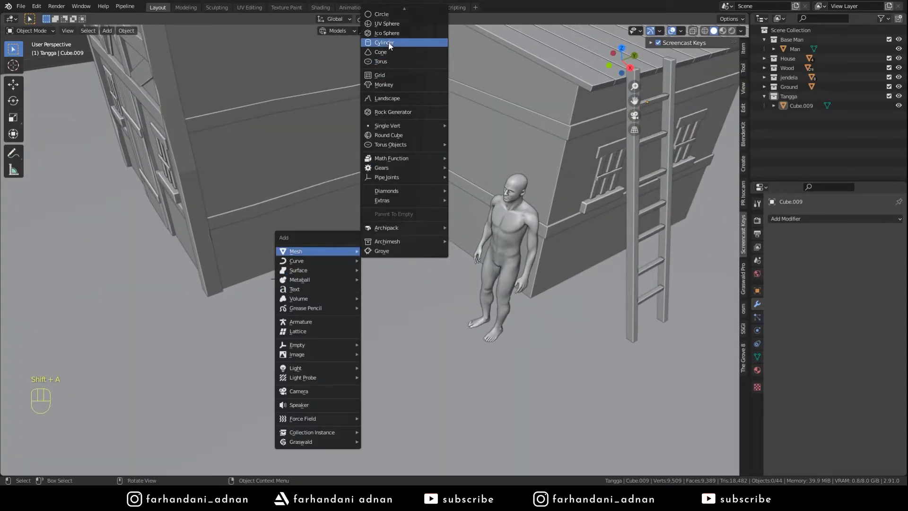
pyautogui.click(386, 22)
pyautogui.scroll(-4, 497, 221)
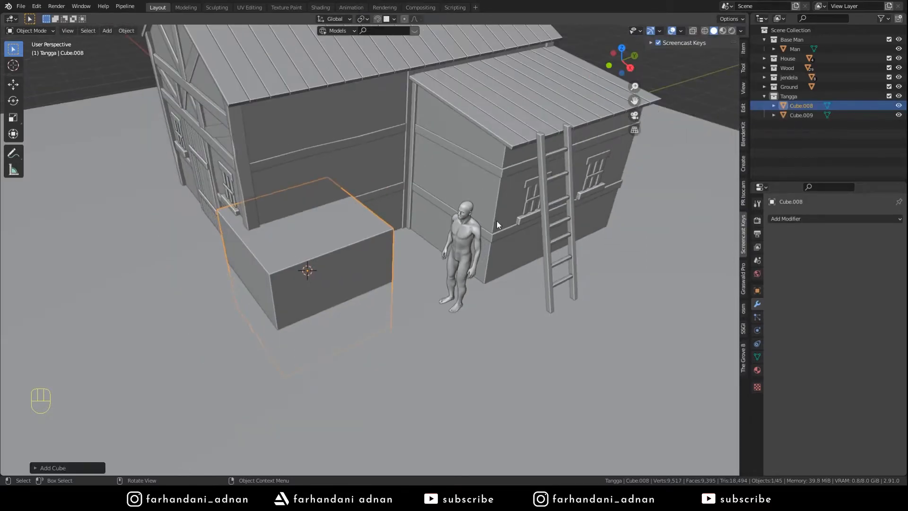
pyautogui.press('s')
pyautogui.click(365, 256)
# - Move the cube with snapping on so it sits on the ground, and turn snapping off
pyautogui.press('g')
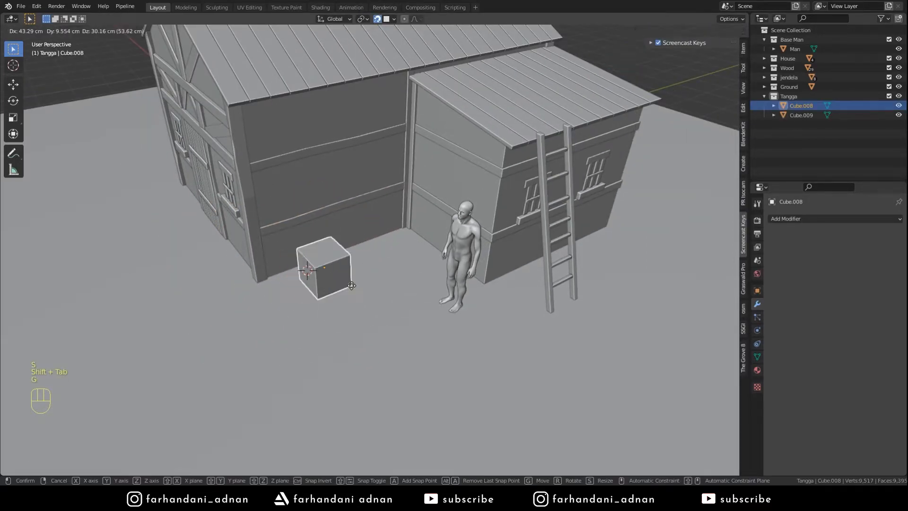
pyautogui.click(351, 303)
pyautogui.hotkey('shift', 'tab')
pyautogui.moveTo(365, 303); pyautogui.dragTo(395, 275, button='middle')
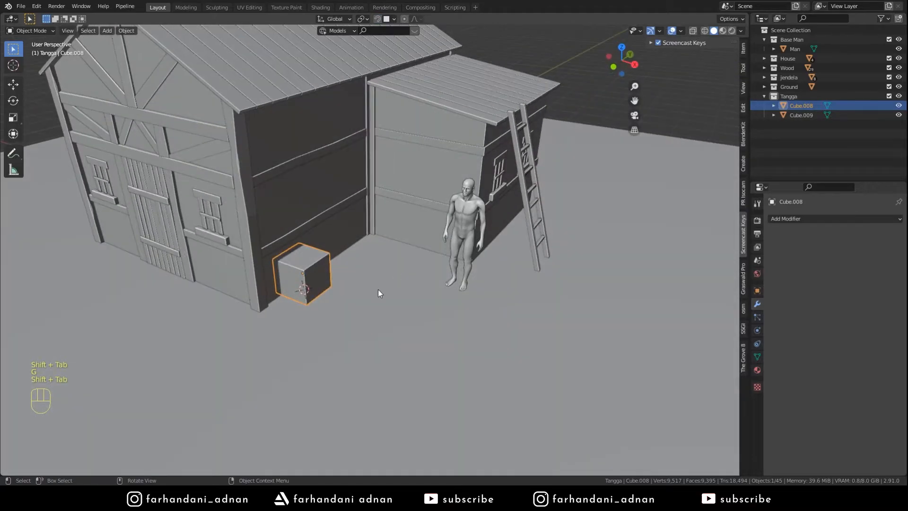
# - Move the cube away from the house wall, scale it slightly smaller, and apply its transform
pyautogui.press('g')
pyautogui.click(429, 268)
pyautogui.press('s')
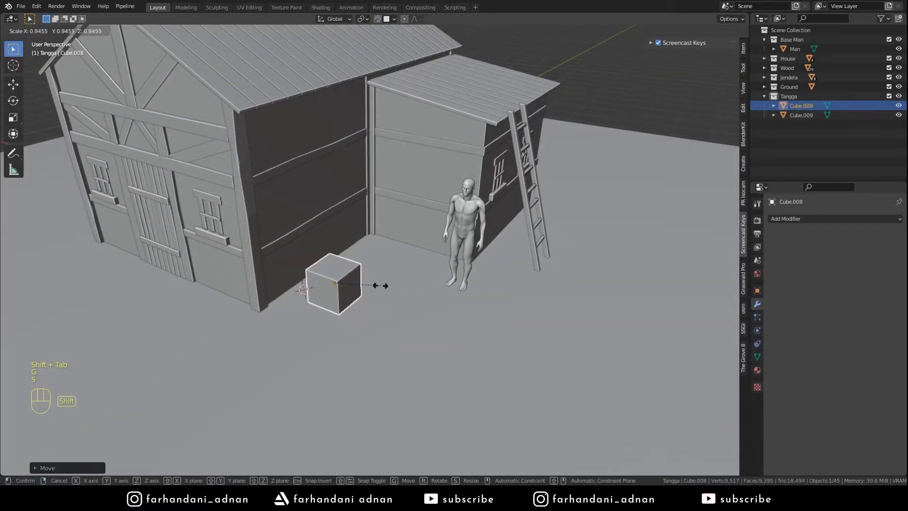
pyautogui.click(372, 289)
pyautogui.hotkey('ctrl', 'a')
pyautogui.click(364, 292)
pyautogui.press('a')
pyautogui.press('a')
pyautogui.press('a')
# - Isolate the cube in local view and open it in Edit Mode with face selection
pyautogui.scroll(3, 349, 306)
pyautogui.moveTo(349, 306); pyautogui.dragTo(222, 305, button='middle')
pyautogui.click(360, 310)
pyautogui.press('Tab')
pyautogui.press('3')
pyautogui.click(331, 288)
pyautogui.press('Tab')
pyautogui.press('KP_Divide')
pyautogui.press('Tab')
# - Inset all faces of the cube individually with a thickness of about 0.067 to form frame borders
pyautogui.scroll(-5, 416, 292)
pyautogui.keyDown('shift'); pyautogui.click(371, 217); pyautogui.keyUp('shift')
pyautogui.moveTo(416, 274); pyautogui.dragTo(339, 240, button='middle')
pyautogui.keyDown('shift'); pyautogui.click(407, 289); pyautogui.keyUp('shift')
pyautogui.moveTo(411, 298); pyautogui.dragTo(487, 336, button='middle')
pyautogui.keyDown('shift'); pyautogui.click(425, 286); pyautogui.keyUp('shift')
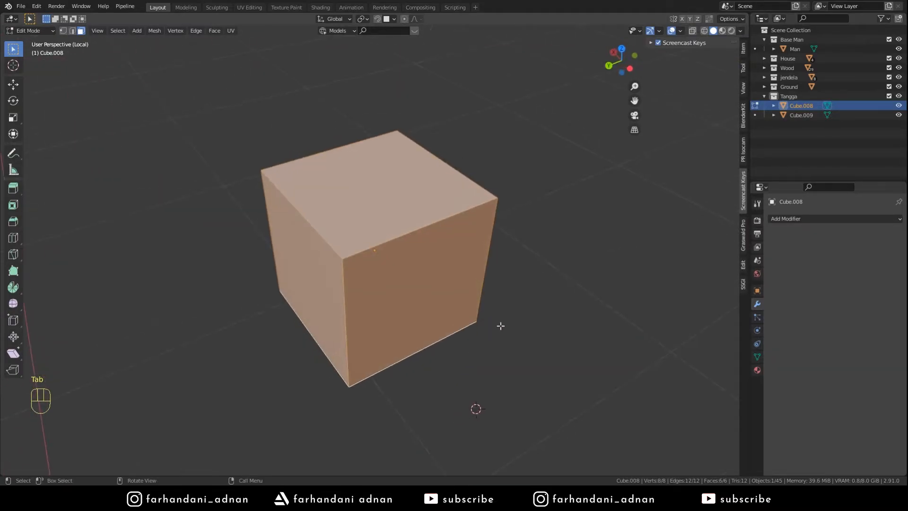
pyautogui.press('i')
pyautogui.press('i')
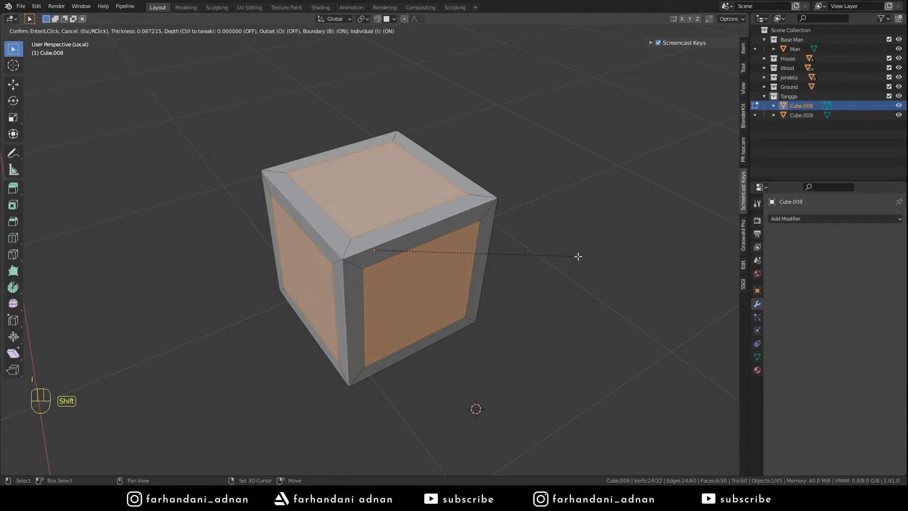
pyautogui.click(578, 257)
# - Extrude the inset top face and one inset side face inward to recess them within their frames
pyautogui.click(436, 184)
pyautogui.moveTo(437, 185); pyautogui.dragTo(511, 194, button='middle')
pyautogui.scroll(2, 544, 189)
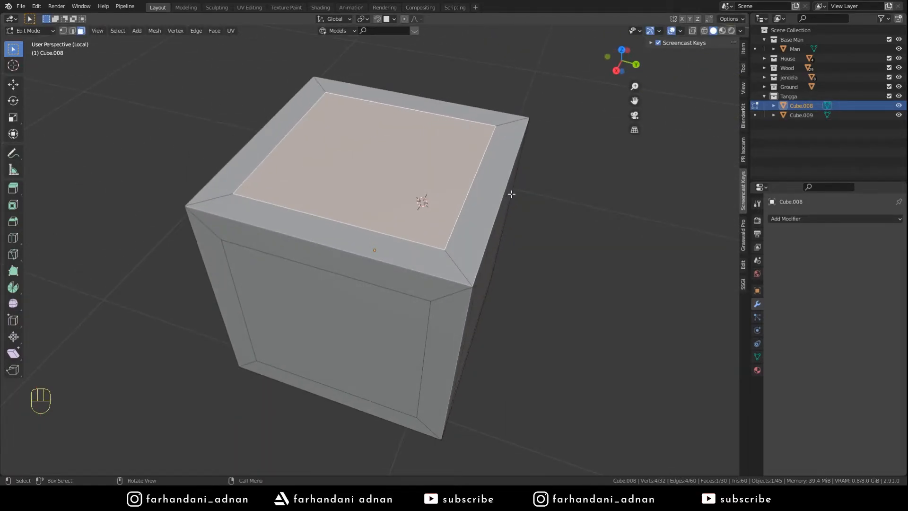
pyautogui.click(526, 145)
pyautogui.moveTo(479, 197); pyautogui.dragTo(464, 154, button='middle')
pyautogui.click(381, 237)
pyautogui.moveTo(464, 238); pyautogui.dragTo(426, 260, button='middle')
pyautogui.press('e')
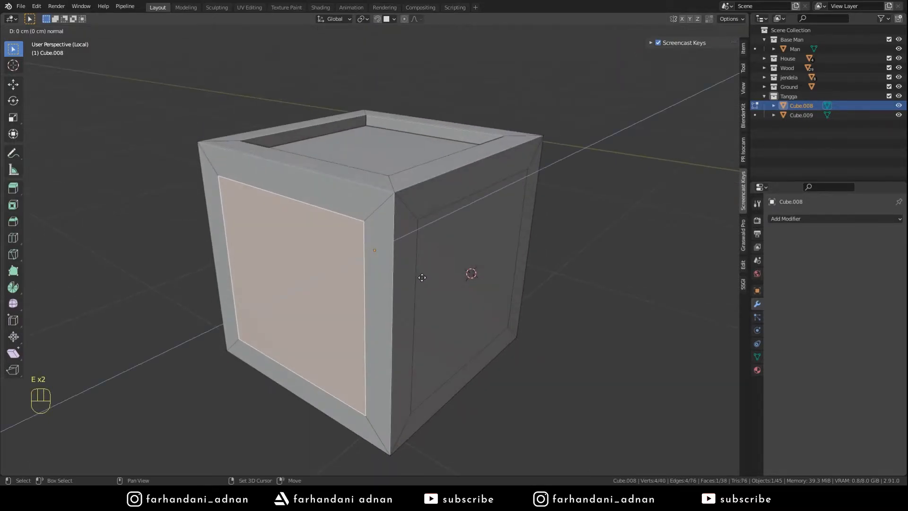
pyautogui.click(529, 220)
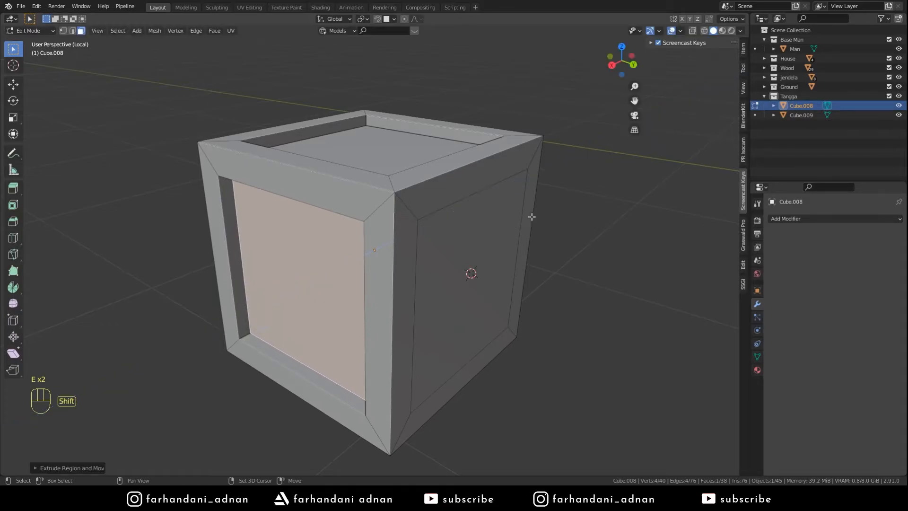
# - Extrude the three other inset side faces of the crate inward to recess them like the first one
pyautogui.click(466, 268)
pyautogui.press('e')
pyautogui.click(456, 266)
pyautogui.moveTo(457, 266); pyautogui.dragTo(615, 304, button='middle')
pyautogui.press('e')
pyautogui.click(498, 283)
pyautogui.moveTo(498, 284); pyautogui.dragTo(421, 287, button='middle')
pyautogui.click(466, 290)
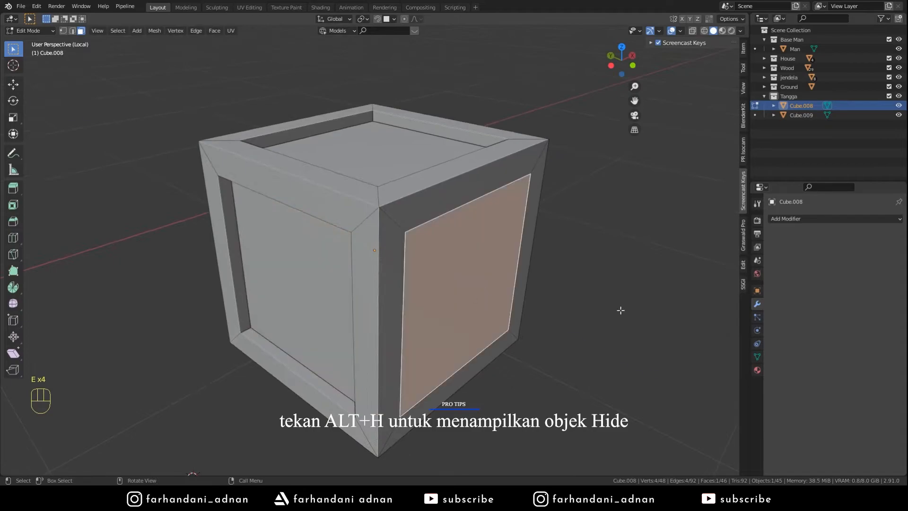
pyautogui.press('e')
pyautogui.click(492, 280)
# - Extrude the inset bottom face inward, return to Object Mode and deselect the crate
pyautogui.moveTo(491, 280); pyautogui.dragTo(466, 194, button='middle')
pyautogui.click(464, 310)
pyautogui.moveTo(464, 310); pyautogui.dragTo(514, 343, button='middle')
pyautogui.press('e')
pyautogui.click(514, 276)
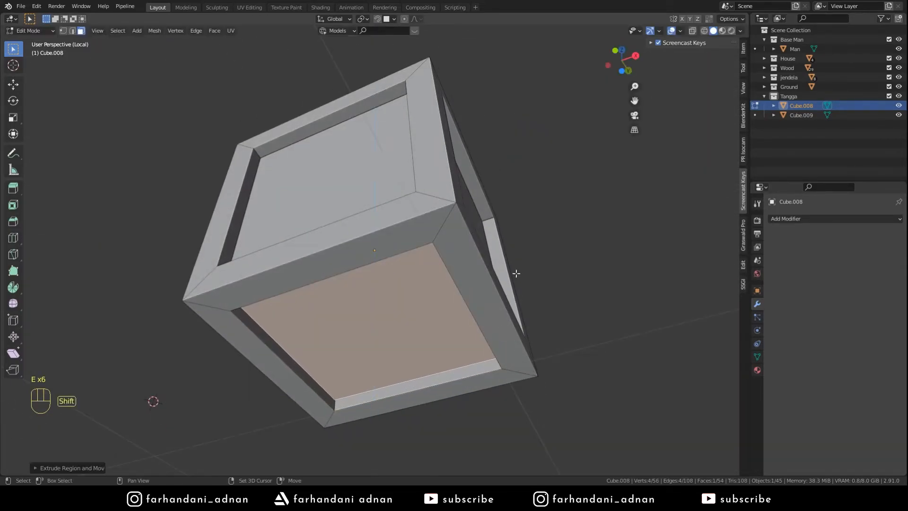
pyautogui.moveTo(515, 272); pyautogui.dragTo(499, 340, button='middle')
pyautogui.press('Tab')
pyautogui.moveTo(440, 283); pyautogui.dragTo(493, 305, button='middle')
pyautogui.press('a')
pyautogui.press('a')
pyautogui.press('a')
pyautogui.scroll(-4, 493, 308)
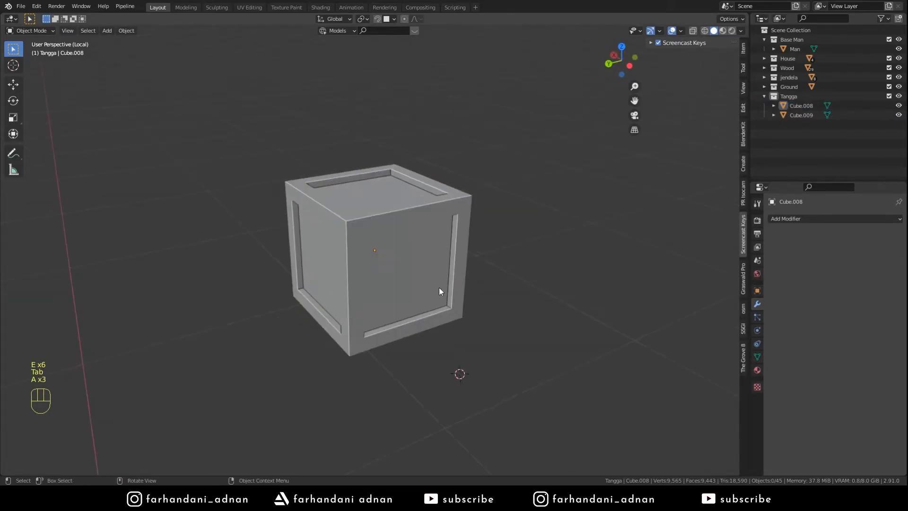
# - Duplicate one recessed side face of the crate and separate the copy into its own object
pyautogui.press('Tab')
pyautogui.press('3')
pyautogui.scroll(3, 416, 284)
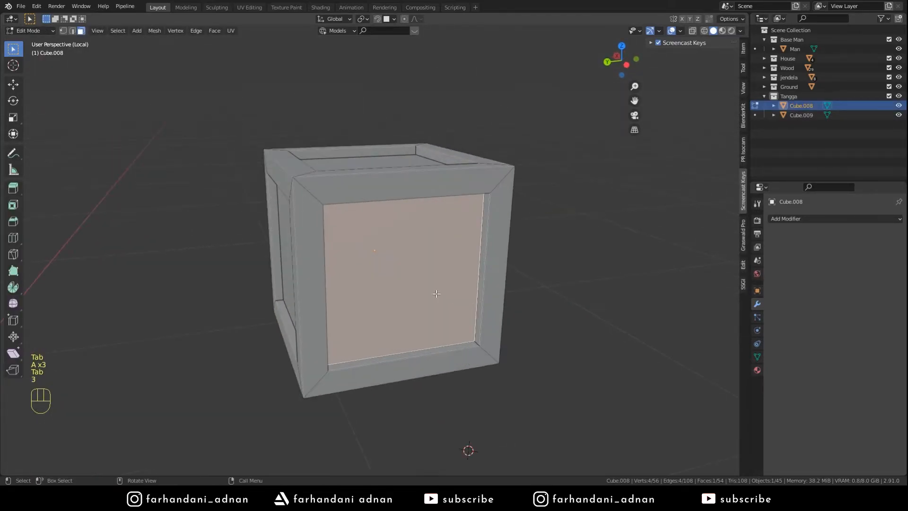
pyautogui.press('p')
pyautogui.click(572, 268)
pyautogui.press('Tab')
# - Select the separated side panel and move it so it sits just in front of the recessed face
pyautogui.click(446, 254)
pyautogui.moveTo(446, 253); pyautogui.dragTo(509, 290, button='middle')
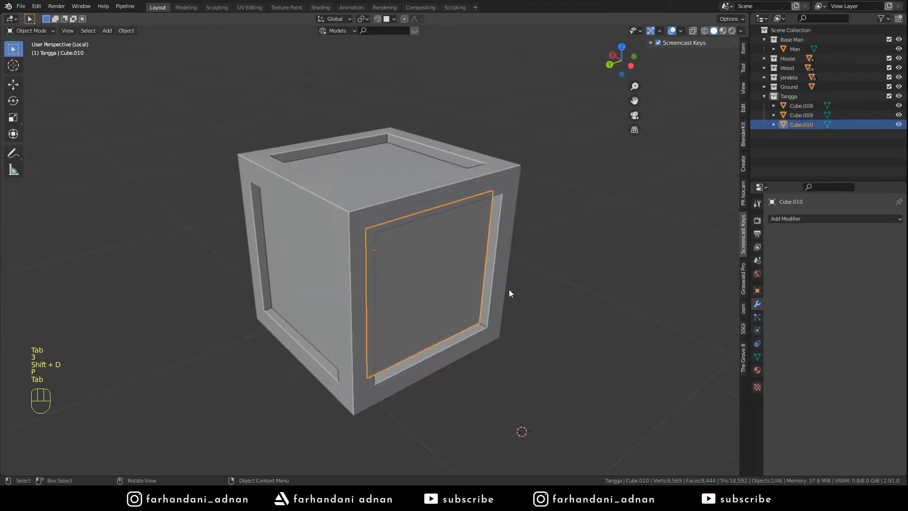
pyautogui.press('g')
pyautogui.click(530, 317)
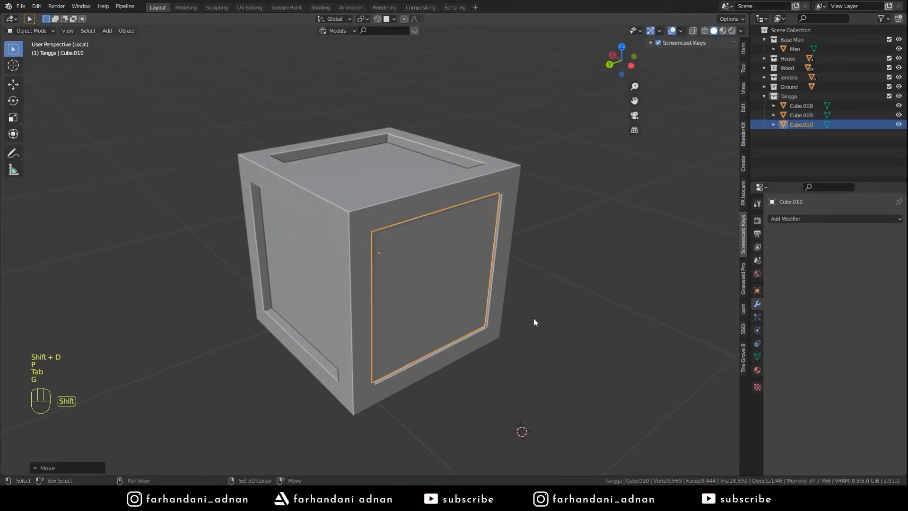
# - Divide the panel into six vertical planks by adding five loop cuts, bevelling them narrowly and deleting the thin strips
pyautogui.press('Tab')
pyautogui.moveTo(534, 321); pyautogui.dragTo(423, 257, button='middle')
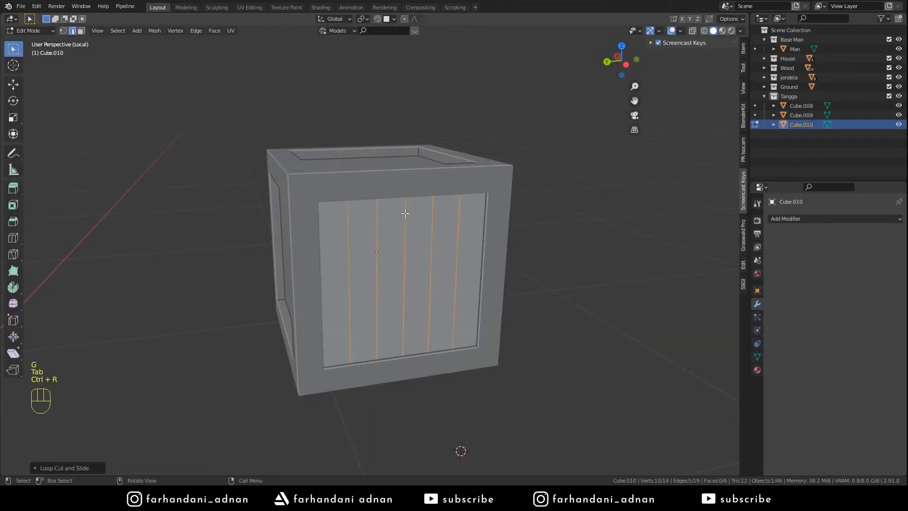
pyautogui.scroll(3, 376, 240)
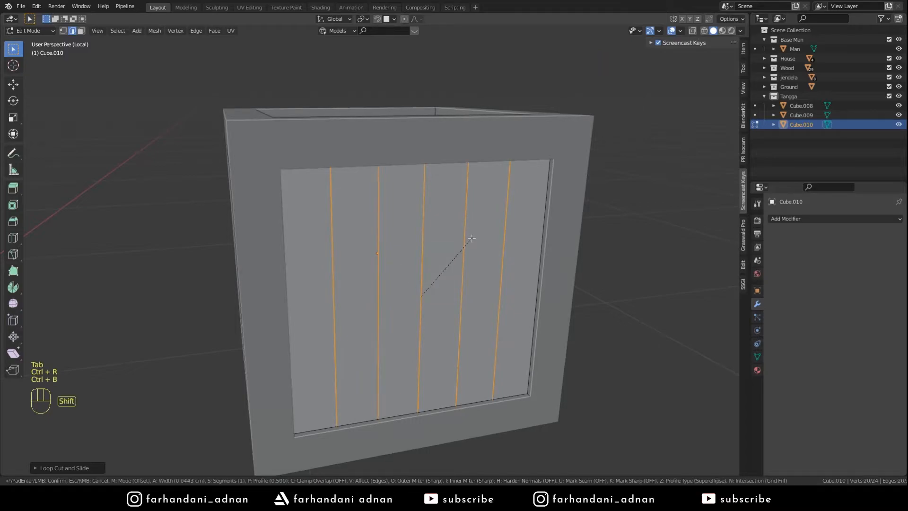
pyautogui.press('x')
pyautogui.click(460, 257)
pyautogui.press('Tab')
# - Add a Solidify modifier to the plank panel and deselect everything
pyautogui.click(439, 250)
pyautogui.click(449, 250)
pyautogui.click(795, 218)
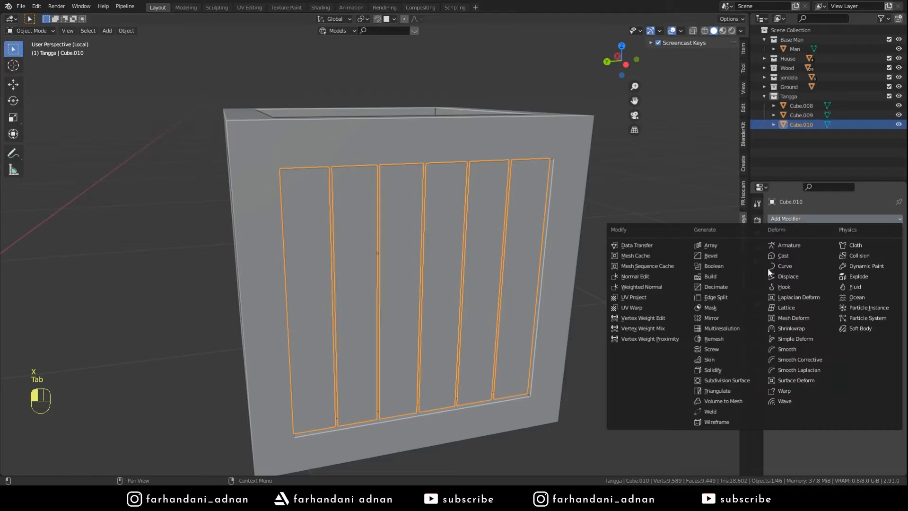
pyautogui.click(713, 370)
pyautogui.hotkey('ctrl', 'a')
pyautogui.press('a')
pyautogui.press('a')
pyautogui.press('a')
# - Duplicate the plank panel in place and set the copy's origin to its own centre
pyautogui.moveTo(522, 264); pyautogui.dragTo(361, 304, button='middle')
pyautogui.click(408, 290)
pyautogui.hotkey('shift', 'd')
pyautogui.rightClick(511, 261)
pyautogui.rightClick(438, 265)
pyautogui.moveTo(438, 265)
pyautogui.click(521, 273)
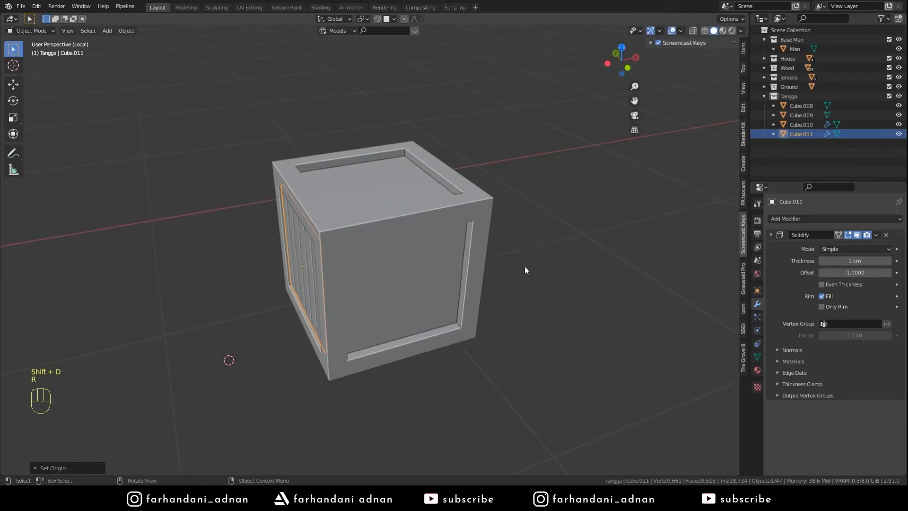
# - Rotate the copied panel 90 degrees about the vertical axis and move it with snapping on to the adjacent open side
pyautogui.press('r')
pyautogui.press('r')
pyautogui.write('90')
pyautogui.press('Return')
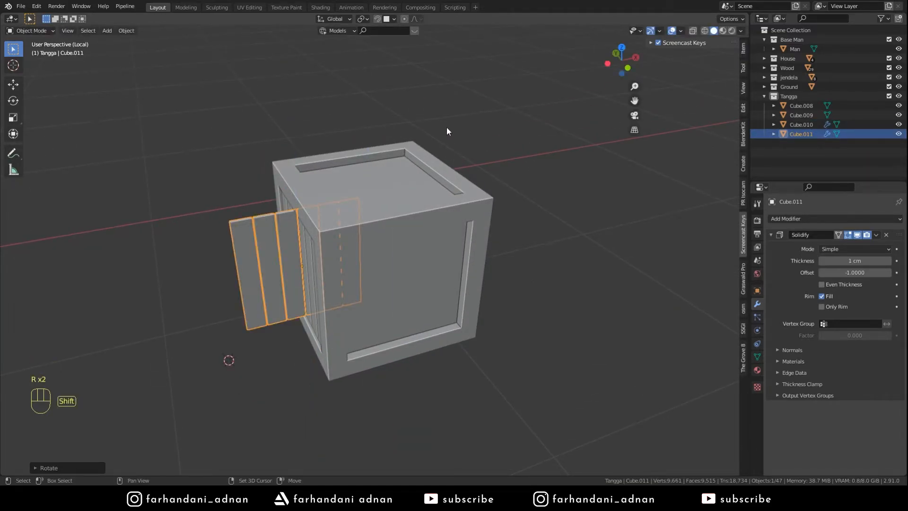
pyautogui.press('g')
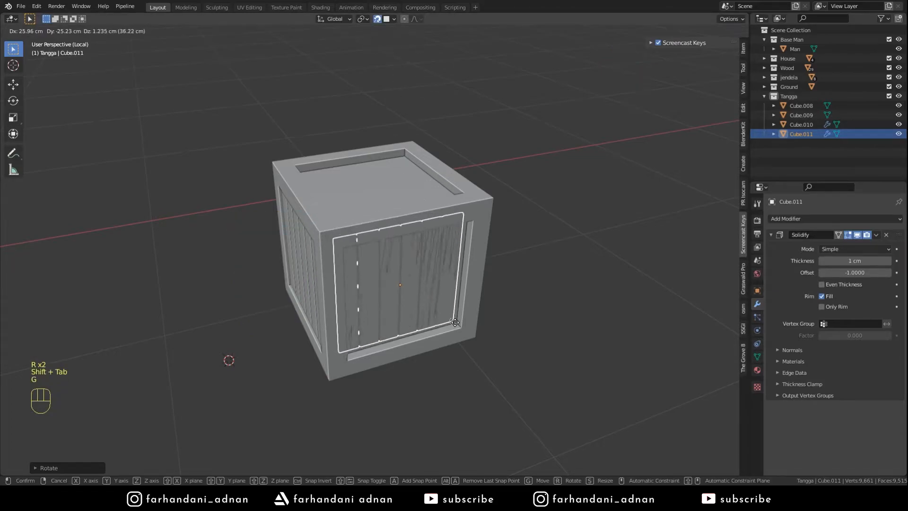
pyautogui.click(457, 326)
pyautogui.moveTo(457, 327); pyautogui.dragTo(477, 312, button='middle')
# - Fine-tune the second plank panel's position so it fits inside the frame of its crate side
pyautogui.scroll(4, 498, 276)
pyautogui.press('g')
pyautogui.middleClick(526, 269)
pyautogui.click(536, 265)
pyautogui.press('g')
pyautogui.middleClick(483, 319)
pyautogui.click(498, 396)
pyautogui.scroll(2, 473, 360)
pyautogui.moveTo(407, 289); pyautogui.dragTo(369, 265, button='middle')
pyautogui.press('a')
pyautogui.press('a')
pyautogui.press('a')
pyautogui.scroll(-6, 363, 251)
# - Save the file, duplicate a plank panel and rotate the copy about the global Z axis to face another open side
pyautogui.click(371, 279)
pyautogui.hotkey('ctrl', 's')
pyautogui.hotkey('shift', 'd')
pyautogui.click(531, 276)
pyautogui.press('r')
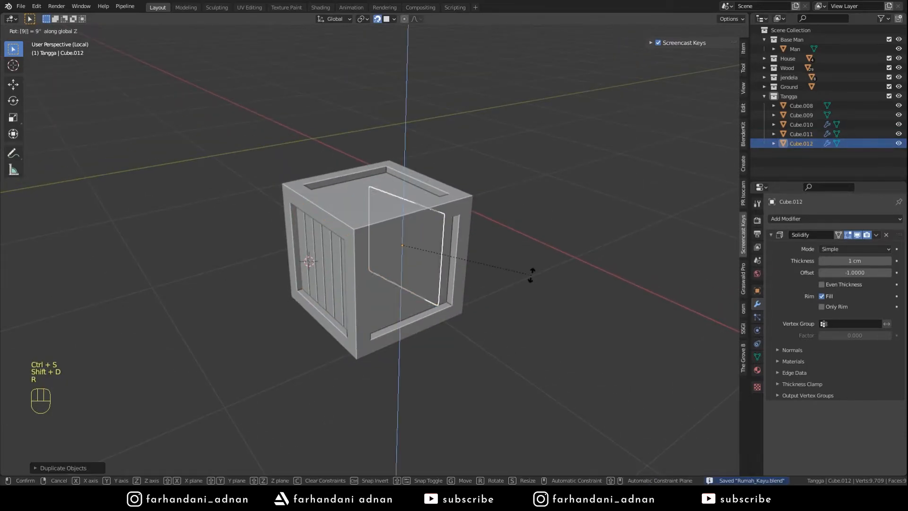
pyautogui.click(532, 276)
# - Turn snapping off and move the third plank panel to its open crate side, adjusting its depth along the X axis
pyautogui.press('g')
pyautogui.click(373, 246)
pyautogui.hotkey('shift', 'Tab')
pyautogui.press('g')
pyautogui.keyDown('shift'); pyautogui.click(530, 371); pyautogui.keyUp('shift')
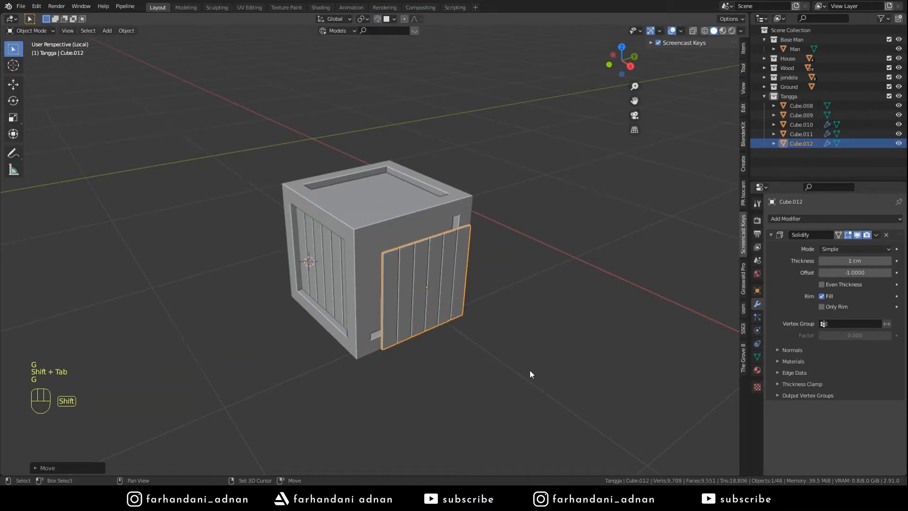
pyautogui.press('g')
pyautogui.press('x')
pyautogui.click(406, 248)
# - Align the third plank panel within its side frame by moving it along the Z and Y axes
pyautogui.moveTo(434, 265); pyautogui.dragTo(459, 201, button='middle')
pyautogui.scroll(3, 425, 238)
pyautogui.press('g')
pyautogui.press('z')
pyautogui.click(448, 135)
pyautogui.moveTo(450, 156); pyautogui.dragTo(367, 300, button='middle')
pyautogui.press('g')
pyautogui.press('y')
pyautogui.click(241, 263)
pyautogui.press('a')
pyautogui.press('a')
pyautogui.press('a')
pyautogui.scroll(3, 526, 304)
pyautogui.click(526, 304)
pyautogui.press('a')
pyautogui.press('a')
pyautogui.press('a')
pyautogui.scroll(-5, 526, 304)
# - Duplicate a plank panel and move the copy onto the crate's remaining open side
pyautogui.click(331, 283)
pyautogui.hotkey('shift', 'Tab')
pyautogui.hotkey('shift', 'd')
pyautogui.keyDown('shift'); pyautogui.moveTo(549, 301); pyautogui.dragTo(428, 278, button='middle'); pyautogui.keyUp('shift')
pyautogui.click(438, 259)
pyautogui.hotkey('shift', 'Tab')
pyautogui.press('g')
pyautogui.click(396, 254)
# - Set the third plank panel's Solidify thickness to 2 cm and its offset to 1
pyautogui.press('a')
pyautogui.press('a')
pyautogui.press('a')
pyautogui.click(320, 285)
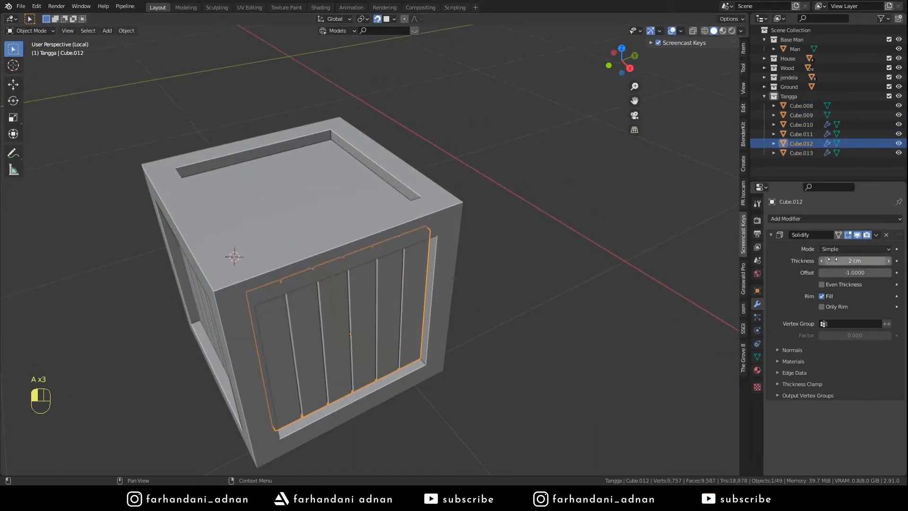
pyautogui.moveTo(537, 304)
pyautogui.mouseDown(button='middle')
pyautogui.moveTo(530, 270)
pyautogui.moveTo(532, 288)
pyautogui.mouseUp(button='middle')
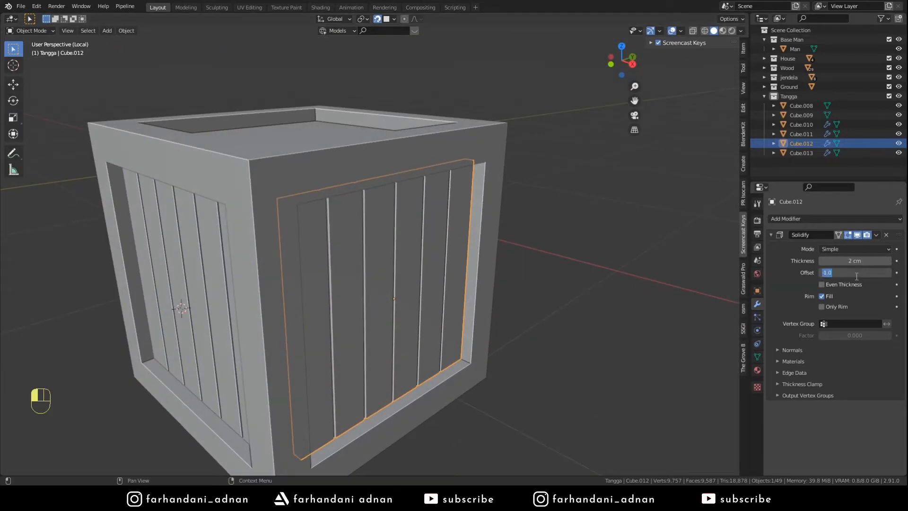
pyautogui.write('1')
pyautogui.press('Return')
pyautogui.moveTo(535, 203); pyautogui.dragTo(563, 185, button='middle')
pyautogui.click(492, 212)
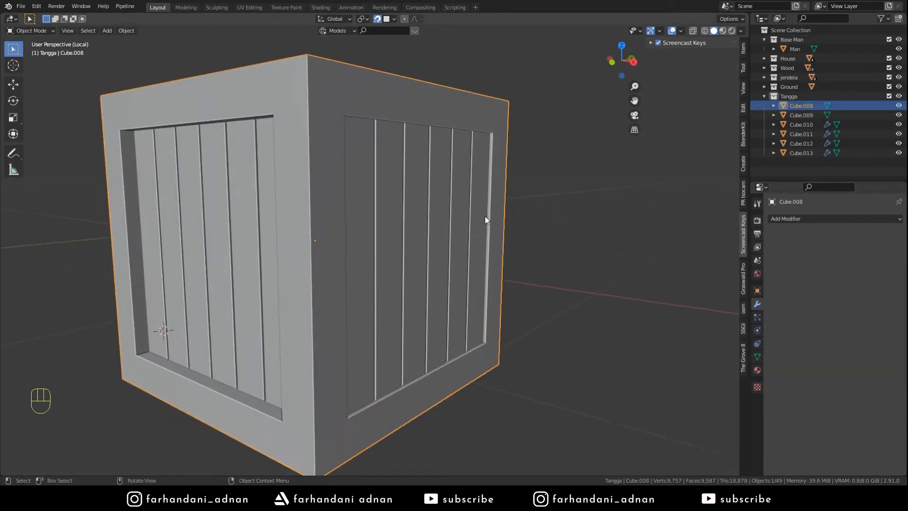
# - Adjust the position of the side plank panel so it sits within its crate frame
pyautogui.moveTo(482, 219); pyautogui.dragTo(371, 269, button='middle')
pyautogui.click(389, 268)
pyautogui.press('g')
pyautogui.click(379, 262)
pyautogui.press('a')
pyautogui.press('a')
pyautogui.press('a')
# - Duplicate a side plank panel with snapping off and rotate the copy 90 degrees so it lies flat
pyautogui.moveTo(354, 233); pyautogui.dragTo(503, 300, button='middle')
pyautogui.click(320, 265)
pyautogui.hotkey('shift', 'Tab')
pyautogui.hotkey('shift', 'd')
pyautogui.write('r')
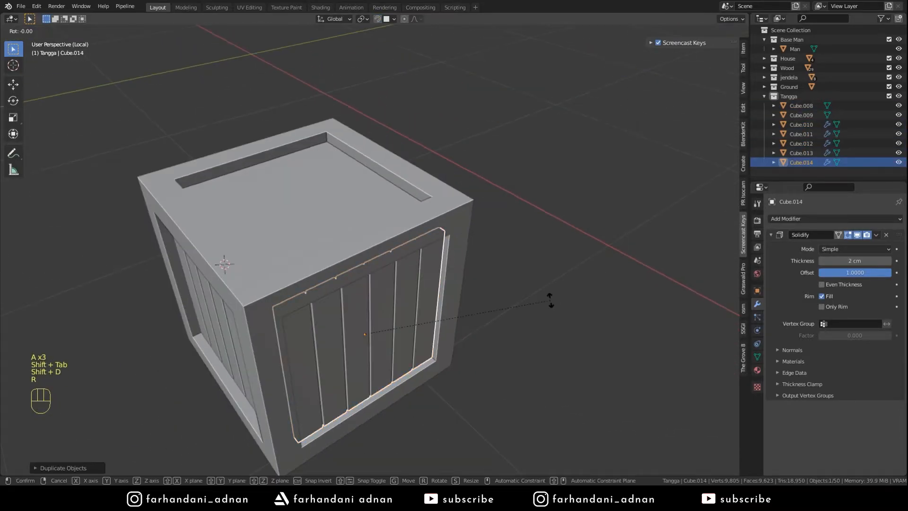
pyautogui.write('90')
pyautogui.press('Return')
pyautogui.hotkey('shift', 'Tab')
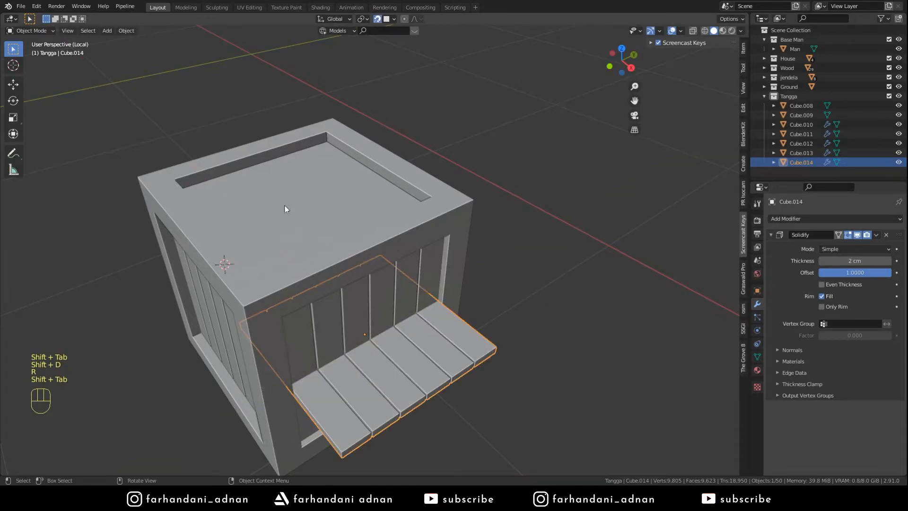
# - Move the flat plank panel with snapping into the crate's top opening and align it within the frame
pyautogui.press('g')
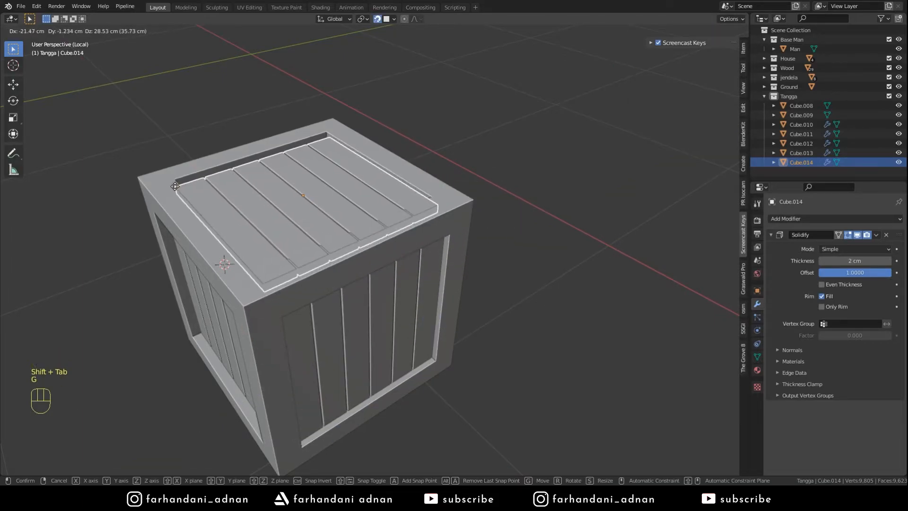
pyautogui.click(246, 180)
pyautogui.moveTo(246, 180); pyautogui.dragTo(417, 199, button='middle')
pyautogui.press('g')
pyautogui.click(397, 251)
pyautogui.press('g')
pyautogui.click(492, 235)
pyautogui.press('g')
pyautogui.click(389, 229)
pyautogui.press('a')
pyautogui.press('a')
pyautogui.press('a')
# - Duplicate the top plank panel onto the underside of the crate and align the copy along the X axis
pyautogui.click(359, 219)
pyautogui.hotkey('shift', 'd')
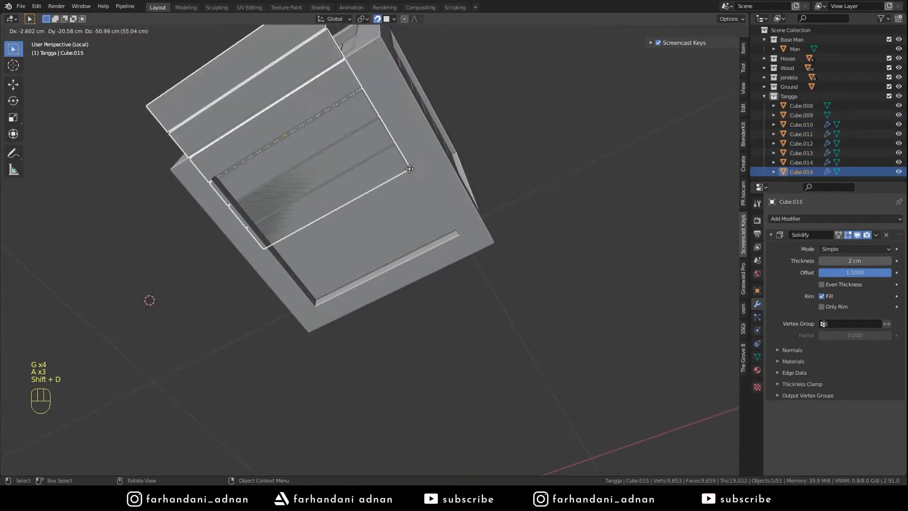
pyautogui.click(381, 186)
pyautogui.press('g')
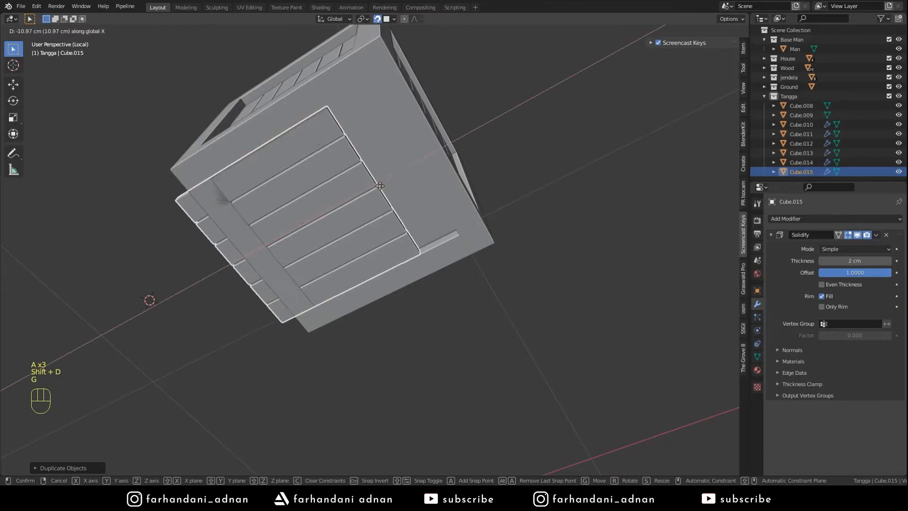
pyautogui.click(387, 167)
pyautogui.press('a')
pyautogui.press('a')
pyautogui.press('a')
# - Set the Solidify thickness of the Cube.011 side plank panel to 2 cm
pyautogui.moveTo(387, 166); pyautogui.dragTo(413, 268, button='middle')
pyautogui.click(414, 268)
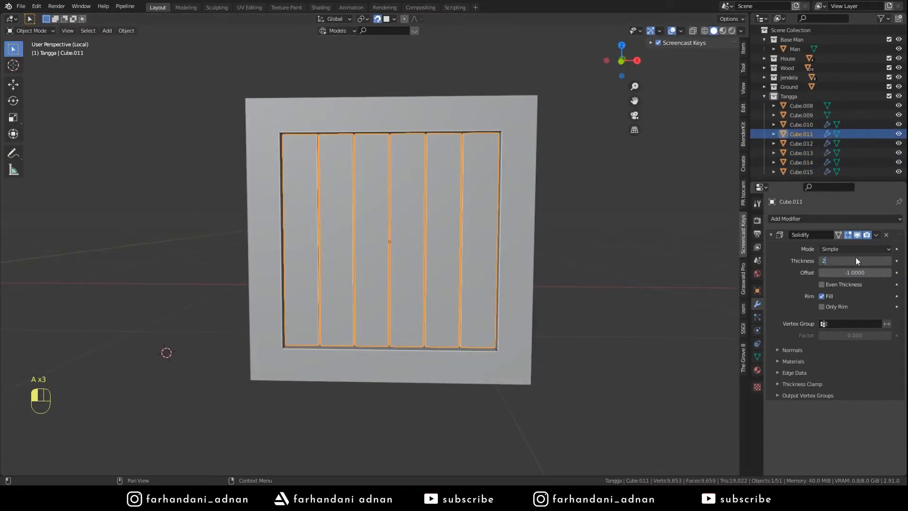
pyautogui.moveTo(662, 331); pyautogui.dragTo(443, 305, button='middle')
# - Move the Cube.011 plank panel along the Y axis to refit its depth in the side frame
pyautogui.hotkey('shift', 'Tab')
pyautogui.press('g')
pyautogui.click(529, 319)
pyautogui.hotkey('shift', 'Tab')
pyautogui.scroll(1, 447, 305)
pyautogui.press('g')
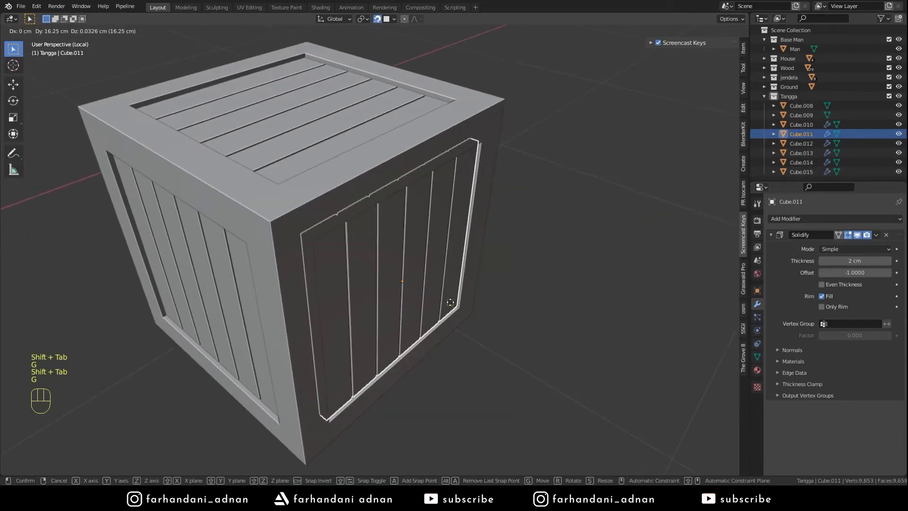
pyautogui.click(449, 302)
pyautogui.press('a')
pyautogui.press('a')
pyautogui.press('a')
# - Set the Cube.010 plank panel's Solidify thickness to 2 cm and move it along the X axis into its frame
pyautogui.moveTo(373, 243); pyautogui.dragTo(390, 312, button='middle')
pyautogui.click(492, 268)
pyautogui.click(860, 259)
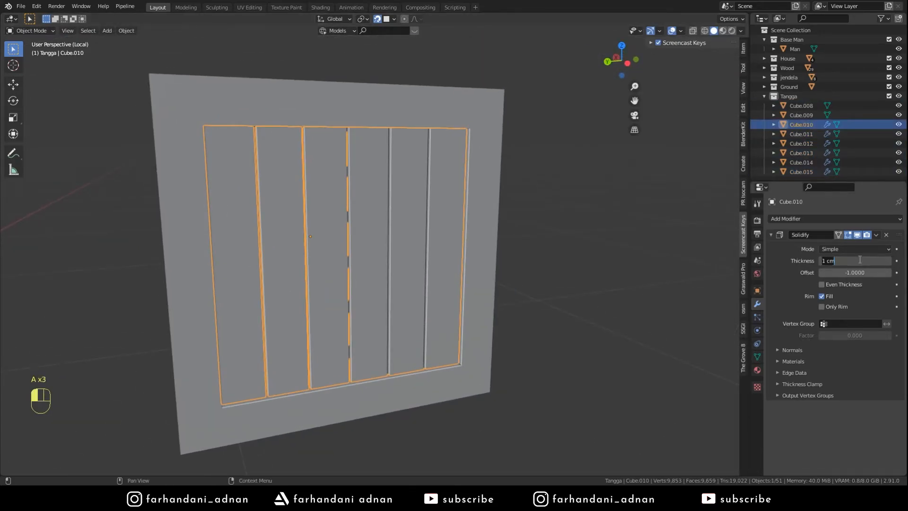
pyautogui.moveTo(615, 322); pyautogui.dragTo(361, 287, button='middle')
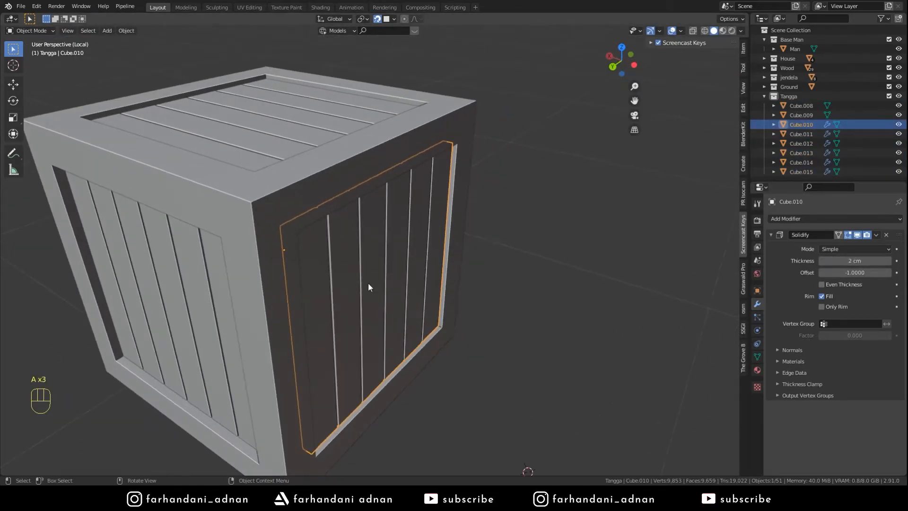
pyautogui.press('g')
pyautogui.press('x')
pyautogui.click(383, 288)
pyautogui.moveTo(389, 302)
pyautogui.mouseDown(button='middle')
pyautogui.moveTo(609, 307)
pyautogui.moveTo(237, 285)
pyautogui.moveTo(285, 222)
pyautogui.moveTo(404, 311)
pyautogui.mouseUp(button='middle')
pyautogui.click(285, 222)
pyautogui.write('2')
pyautogui.press('Return')
# - Inspect the fit of the plank panels on the different sides of the crate
pyautogui.moveTo(393, 261); pyautogui.dragTo(476, 291, button='middle')
pyautogui.click(441, 186)
pyautogui.moveTo(442, 186); pyautogui.dragTo(343, 289, button='middle')
pyautogui.click(450, 359)
pyautogui.click(385, 288)
pyautogui.press('a')
pyautogui.press('a')
pyautogui.press('a')
# - Try to join the crate's six plank panels into one object
pyautogui.scroll(-3, 397, 303)
pyautogui.click(373, 297)
pyautogui.keyDown('shift'); pyautogui.click(415, 225); pyautogui.keyUp('shift')
pyautogui.keyDown('shift'); pyautogui.click(454, 258); pyautogui.keyUp('shift')
pyautogui.moveTo(454, 258); pyautogui.dragTo(400, 204, button='middle')
pyautogui.keyDown('shift'); pyautogui.click(394, 280); pyautogui.keyUp('shift')
pyautogui.keyDown('shift'); pyautogui.click(399, 205); pyautogui.keyUp('shift')
pyautogui.moveTo(483, 206); pyautogui.dragTo(477, 266, button='middle')
pyautogui.hotkey('ctrl', 'j')
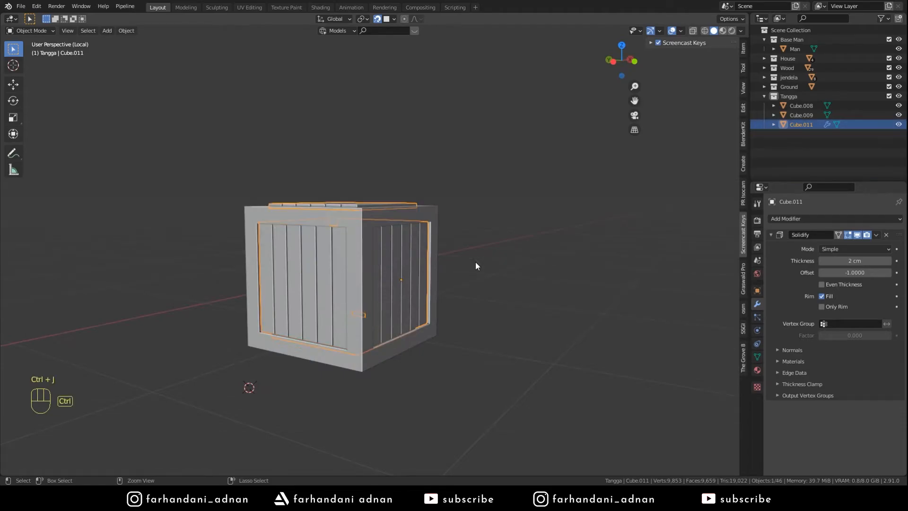
pyautogui.hotkey('ctrl', 'z')
# - Apply the Solidify modifiers on the side plank panels Cube.010 and Cube.011
pyautogui.moveTo(444, 264); pyautogui.dragTo(402, 285, button='middle')
pyautogui.click(402, 286)
pyautogui.click(407, 292)
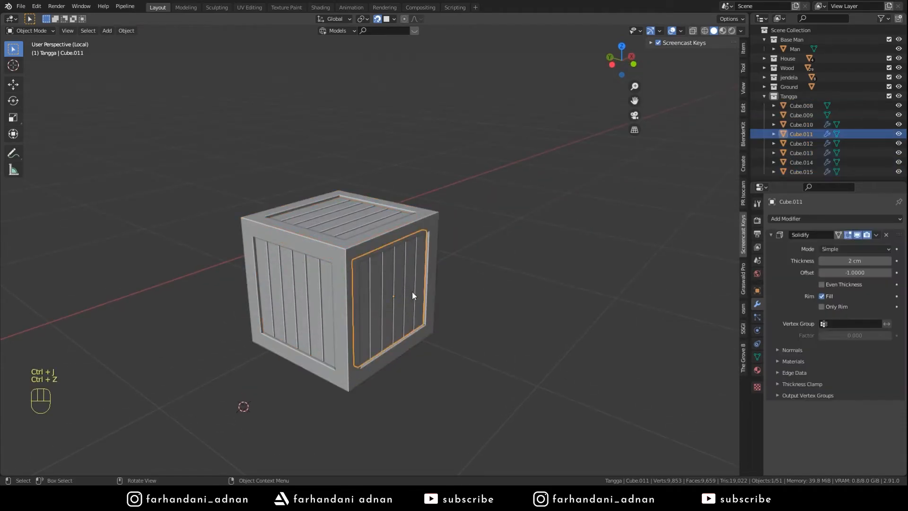
pyautogui.click(876, 235)
pyautogui.click(847, 244)
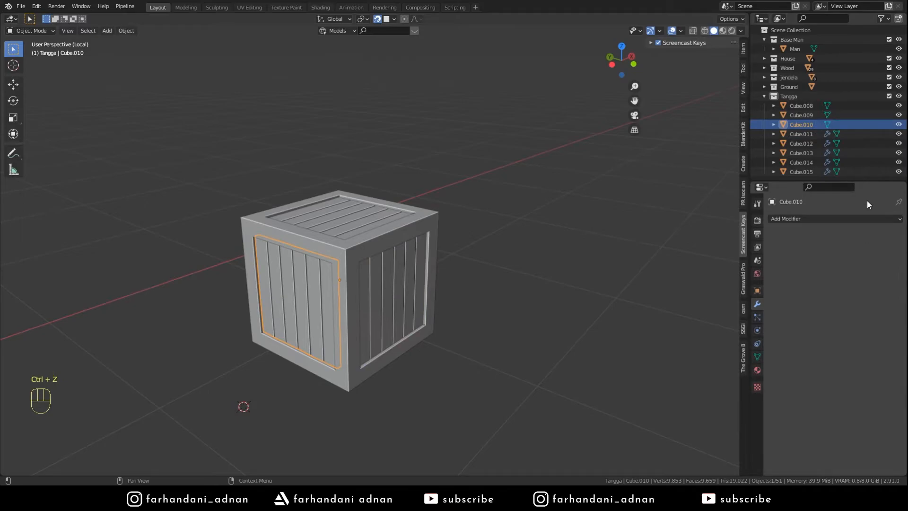
pyautogui.click(804, 134)
pyautogui.click(873, 242)
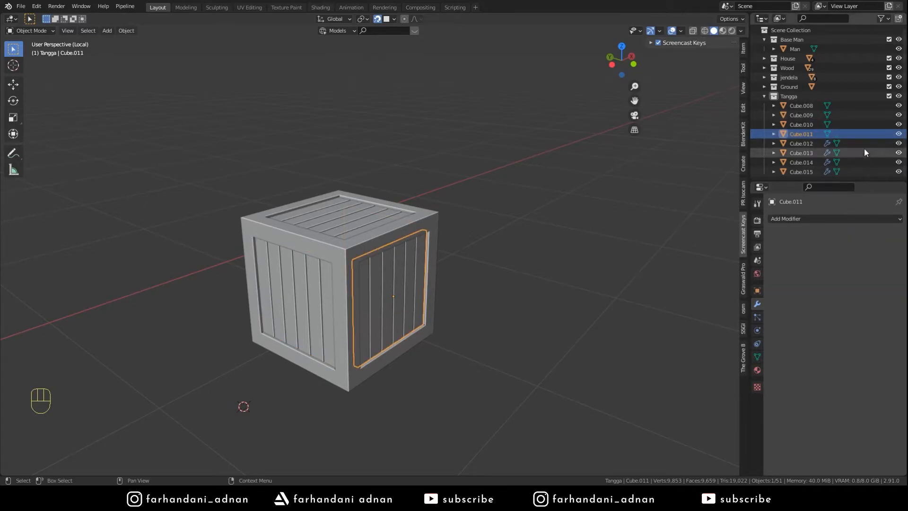
# - Apply the Solidify modifiers on the plank panels Cube.012, Cube.013, Cube.015 and Cube.014
pyautogui.click(864, 144)
pyautogui.click(877, 234)
pyautogui.click(847, 245)
pyautogui.click(861, 153)
pyautogui.click(877, 234)
pyautogui.click(862, 246)
pyautogui.click(861, 170)
pyautogui.click(876, 235)
pyautogui.click(862, 245)
pyautogui.click(858, 161)
pyautogui.click(877, 234)
pyautogui.click(860, 244)
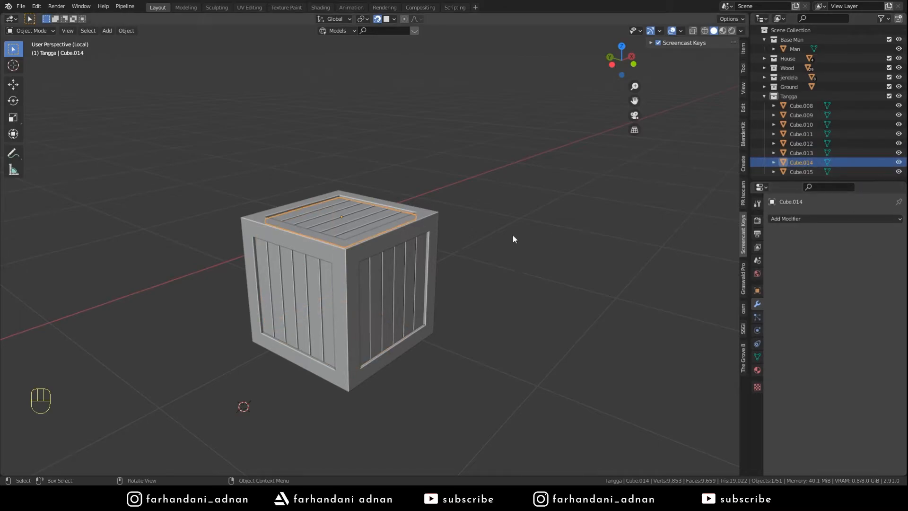
# - Join all the plank panels with the crate frame into a single object and save the file
pyautogui.click(392, 284)
pyautogui.keyDown('shift'); pyautogui.click(341, 223); pyautogui.keyUp('shift')
pyautogui.keyDown('shift'); pyautogui.click(409, 217); pyautogui.keyUp('shift')
pyautogui.moveTo(410, 217); pyautogui.dragTo(457, 156, button='middle')
pyautogui.keyDown('shift'); pyautogui.click(450, 299); pyautogui.keyUp('shift')
pyautogui.moveTo(455, 213); pyautogui.dragTo(486, 307, button='middle')
pyautogui.keyDown('shift'); pyautogui.click(491, 240); pyautogui.keyUp('shift')
pyautogui.hotkey('ctrl', 'j')
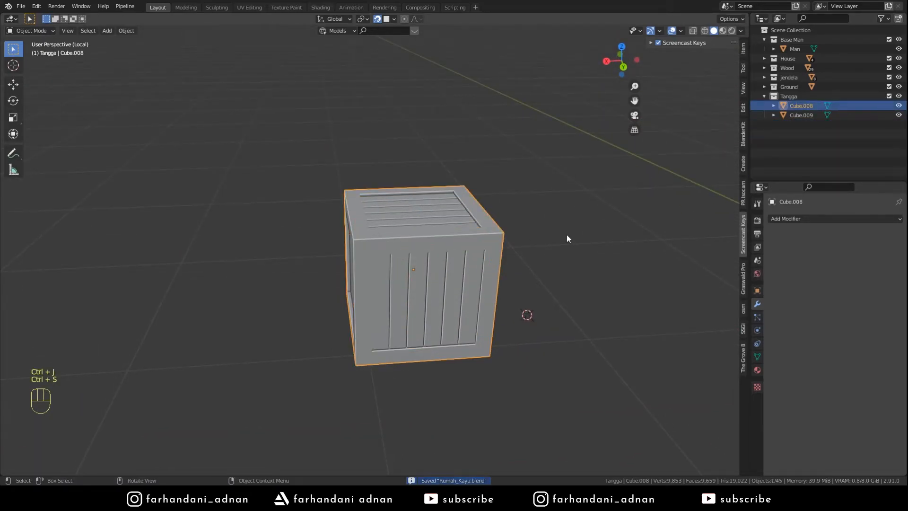
# - Exit local view and move the crate to a new spot beside the house wall
pyautogui.press('KP_Divide')
pyautogui.press('a')
pyautogui.press('a')
pyautogui.press('a')
pyautogui.scroll(-3, 446, 308)
pyautogui.scroll(3, 393, 320)
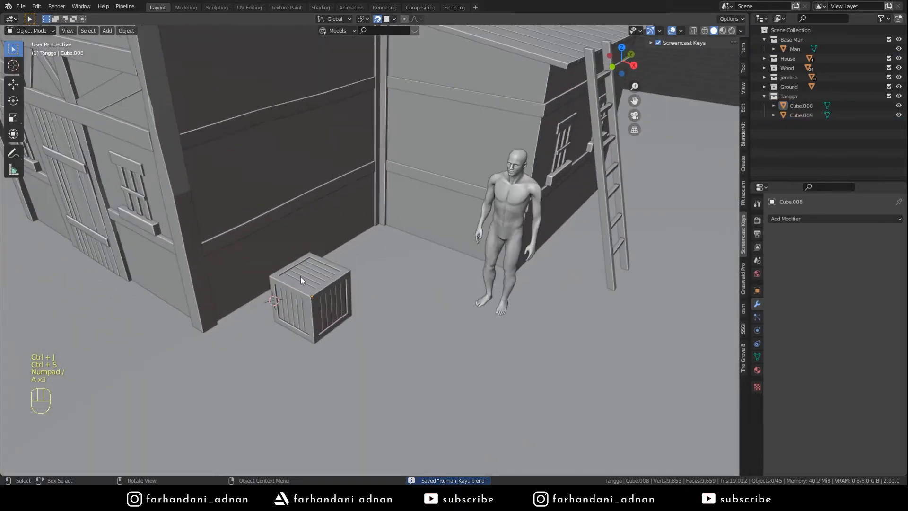
pyautogui.click(306, 280)
pyautogui.moveTo(373, 293); pyautogui.dragTo(424, 303, button='middle')
pyautogui.press('g')
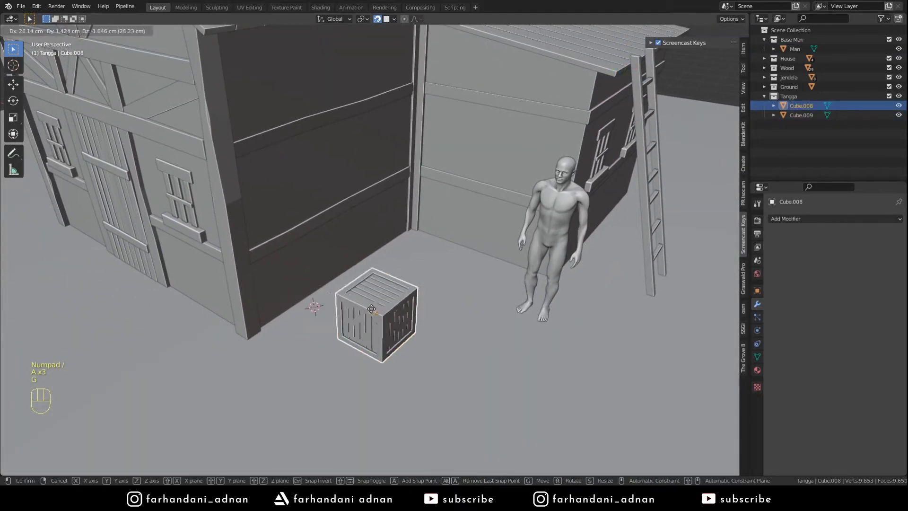
pyautogui.click(351, 284)
# - Duplicate the crate along the Y axis with snapping off and rotate the copy about -5 degrees around Z
pyautogui.hotkey('shift', 'Tab')
pyautogui.moveTo(351, 283); pyautogui.dragTo(453, 276, button='middle')
pyautogui.hotkey('shift', 'd')
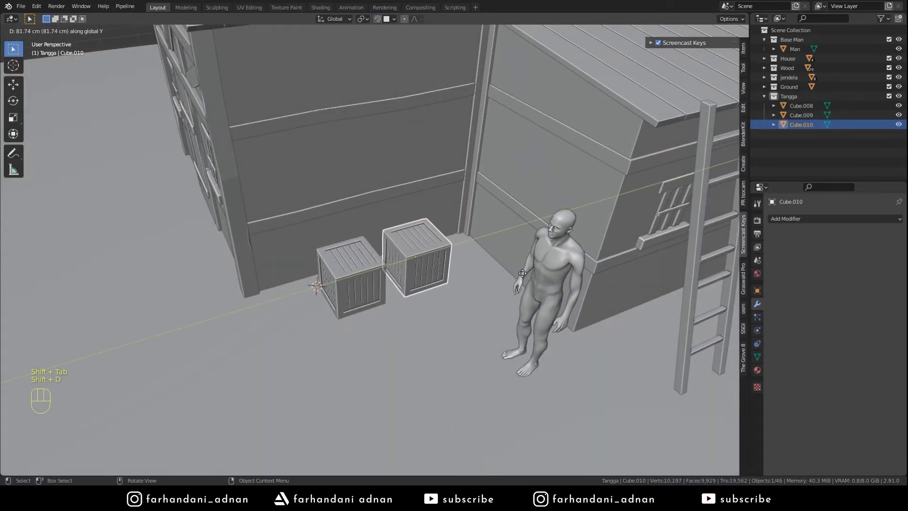
pyautogui.click(540, 249)
pyautogui.press('r')
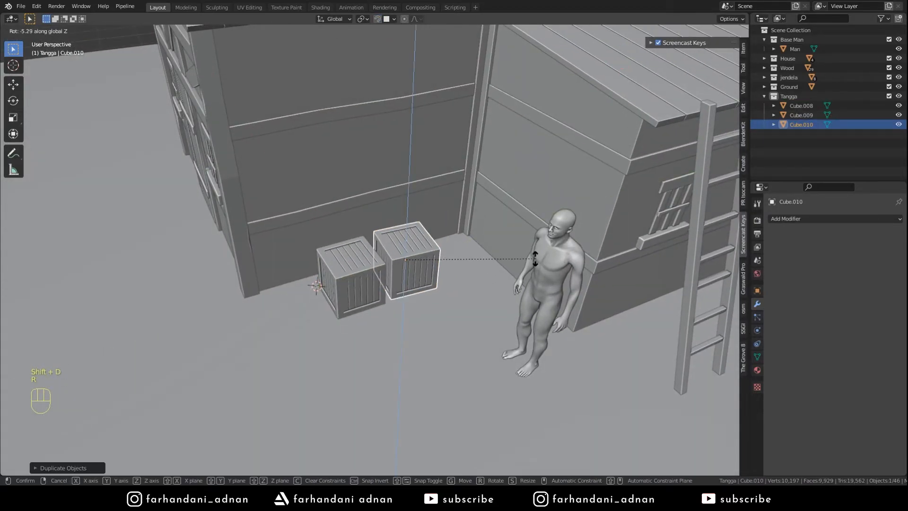
pyautogui.click(536, 258)
# - Duplicate the first crate upward along Z and snap the copy on top of the neighbouring crate
pyautogui.click(371, 279)
pyautogui.hotkey('shift', 'd')
pyautogui.press('z')
pyautogui.click(412, 228)
pyautogui.hotkey('shift', 'Tab')
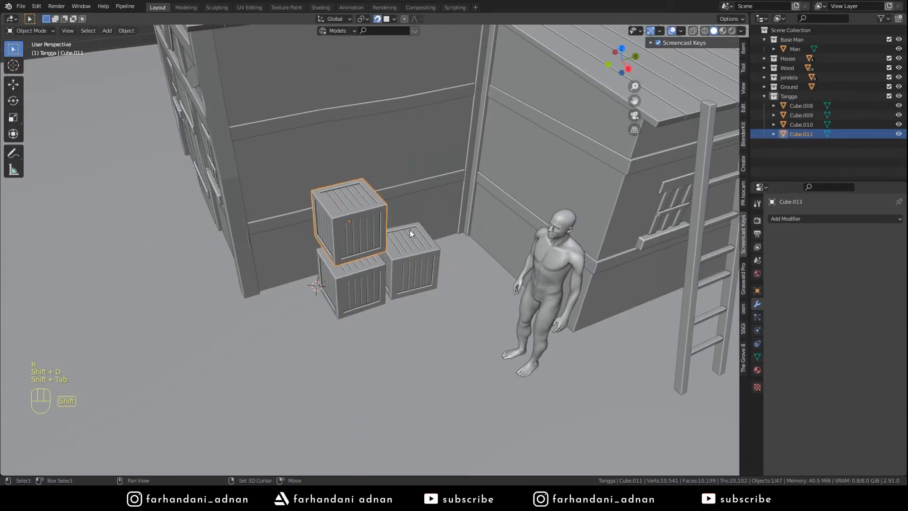
pyautogui.press('g')
pyautogui.click(415, 239)
pyautogui.hotkey('shift', 'Tab')
# - Shift the upper crate along the X axis toward the house wall and rotate it slightly around Z
pyautogui.moveTo(416, 239); pyautogui.dragTo(480, 266, button='middle')
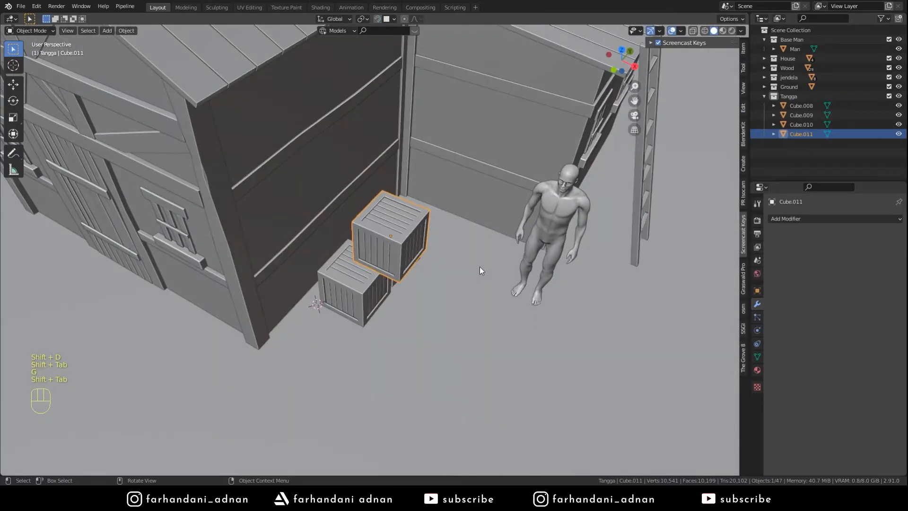
pyautogui.press('g')
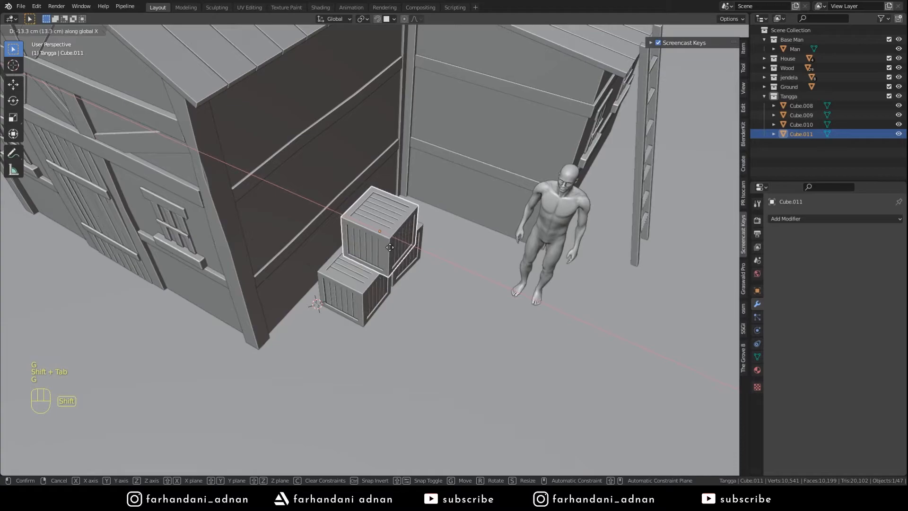
pyautogui.click(391, 250)
pyautogui.press('r')
pyautogui.press('z')
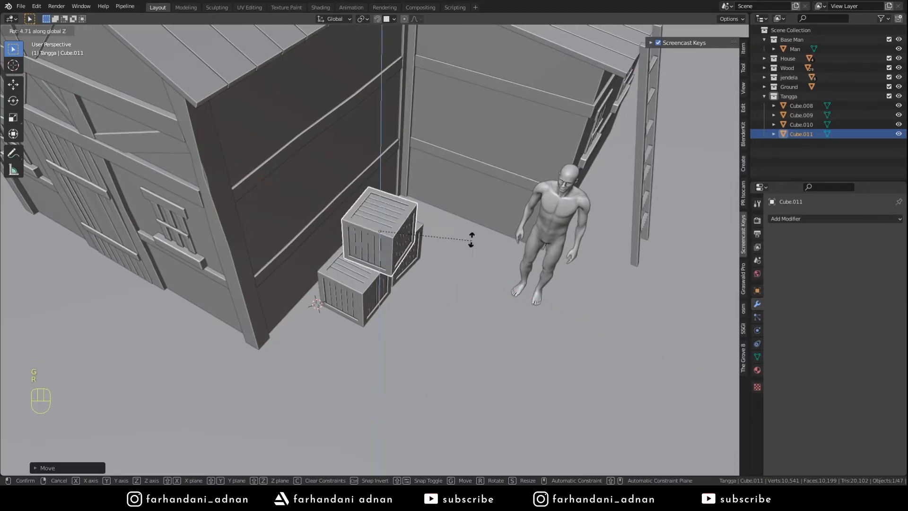
pyautogui.click(463, 238)
pyautogui.press('a')
pyautogui.press('a')
pyautogui.press('a')
# - Snap the upper crate along the Z axis to the top surface of the crates below
pyautogui.moveTo(463, 239); pyautogui.dragTo(395, 244, button='middle')
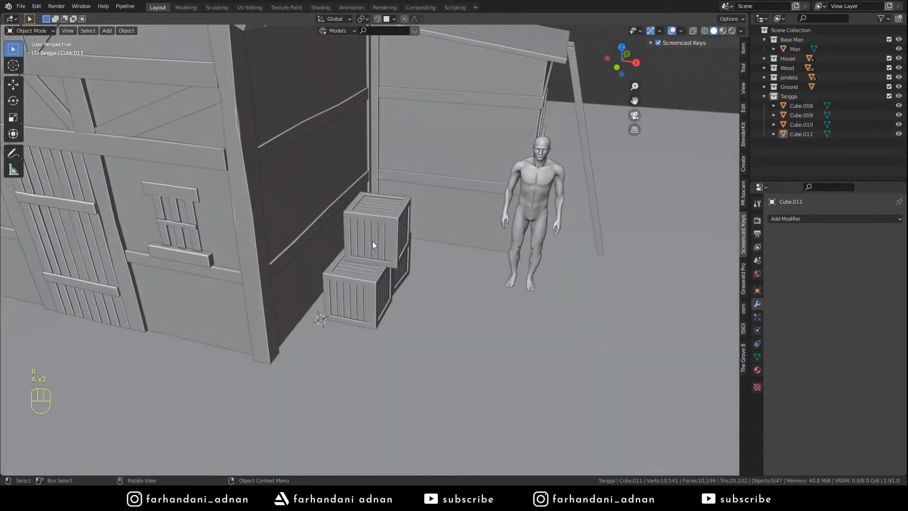
pyautogui.click(377, 246)
pyautogui.scroll(2, 417, 253)
pyautogui.scroll(4, 412, 284)
pyautogui.hotkey('shift', 'Tab')
pyautogui.press('g')
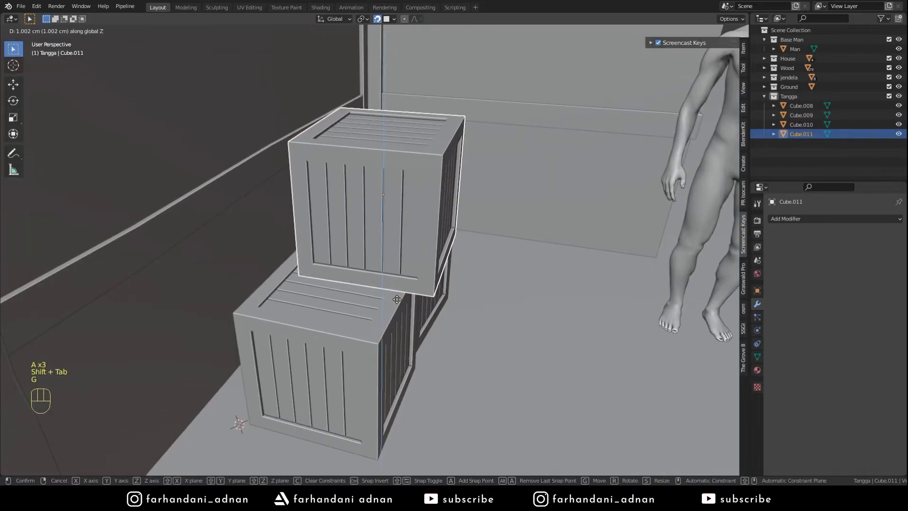
pyautogui.click(471, 260)
# - Turn snapping off and move the upper crate along the X axis to refine its place on the stack
pyautogui.moveTo(471, 260); pyautogui.dragTo(499, 263, button='middle')
pyautogui.hotkey('shift', 'Tab')
pyautogui.press('g')
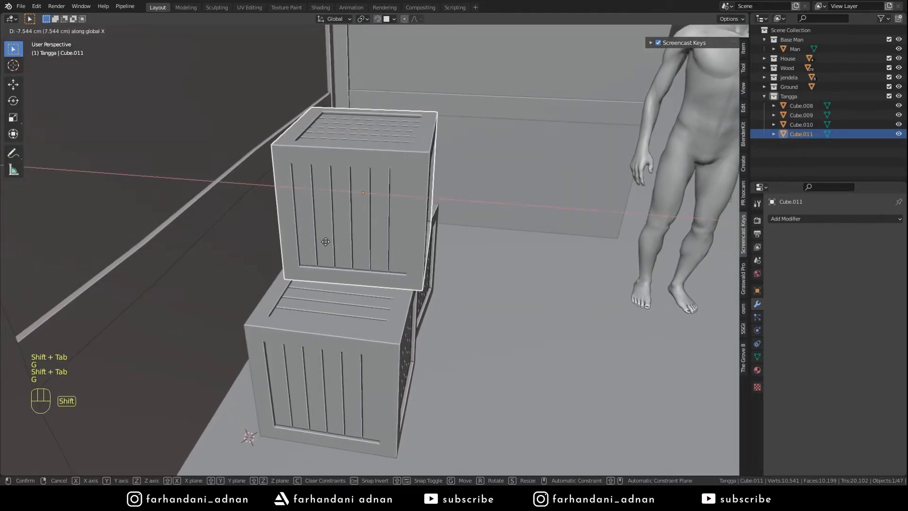
pyautogui.click(436, 248)
pyautogui.press('a')
pyautogui.press('a')
pyautogui.press('a')
# - Move the three stacked crates together along the ground plane, about 7 cm in X and -59 cm in Y
pyautogui.scroll(-3, 436, 248)
pyautogui.moveTo(435, 248); pyautogui.dragTo(432, 293, button='middle')
pyautogui.scroll(-4, 382, 262)
pyautogui.click(349, 282)
pyautogui.keyDown('shift'); pyautogui.click(410, 259); pyautogui.keyUp('shift')
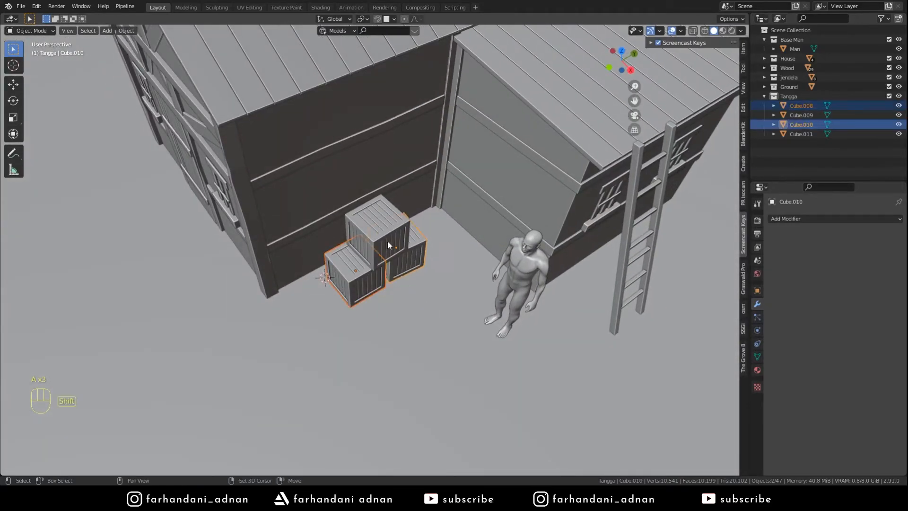
pyautogui.keyDown('shift'); pyautogui.click(389, 246); pyautogui.keyUp('shift')
pyautogui.press('g')
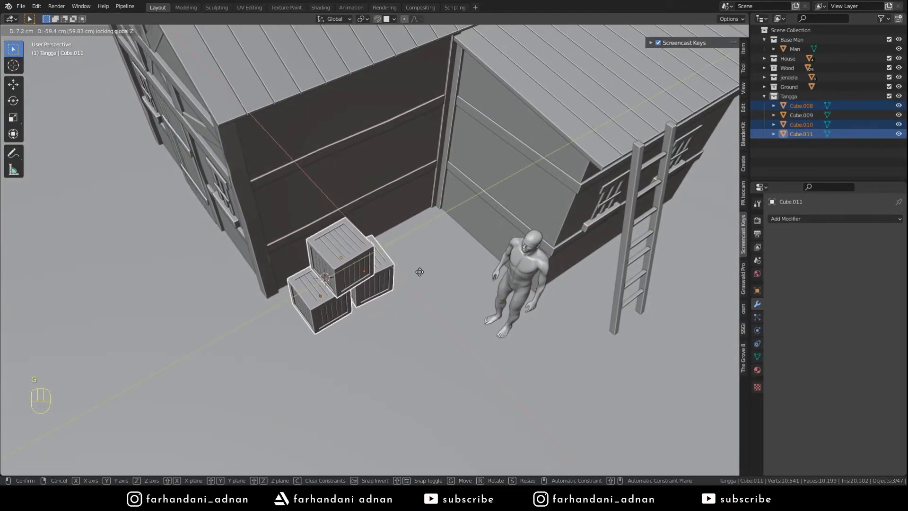
pyautogui.click(420, 271)
pyautogui.press('a')
pyautogui.press('a')
# - Move the reference man along the ground plane to the far side of the crates, near the house corner
pyautogui.moveTo(457, 276); pyautogui.dragTo(459, 247, button='middle')
pyautogui.click(508, 256)
pyautogui.press('g')
pyautogui.hotkey('shift', 'z')
pyautogui.click(207, 266)
pyautogui.press('a')
pyautogui.press('a')
pyautogui.press('a')
pyautogui.moveTo(474, 290); pyautogui.dragTo(418, 298, button='middle')
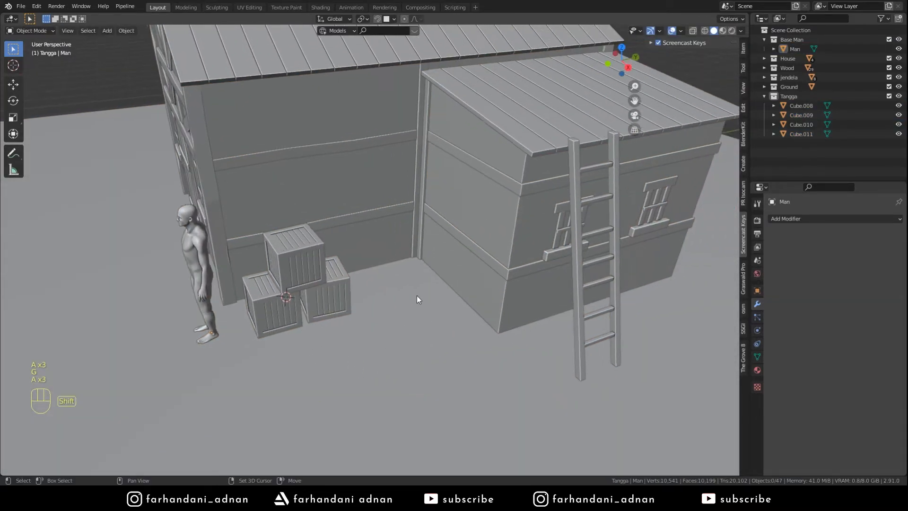
# - Add a cube in front of the house, scale it down uniformly and stretch it along X into a long box
pyautogui.hotkey('shift', 'a')
pyautogui.moveTo(460, 242)
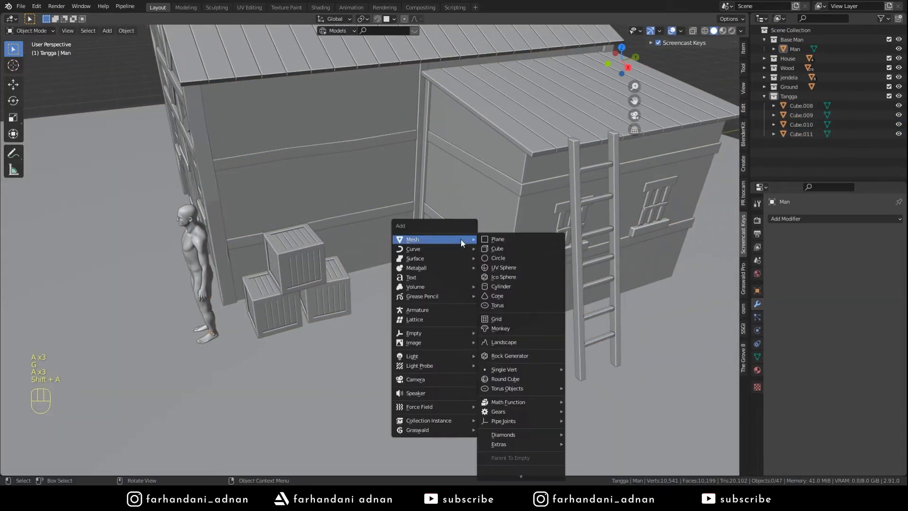
pyautogui.click(512, 246)
pyautogui.moveTo(464, 288); pyautogui.dragTo(548, 263, button='middle')
pyautogui.press('s')
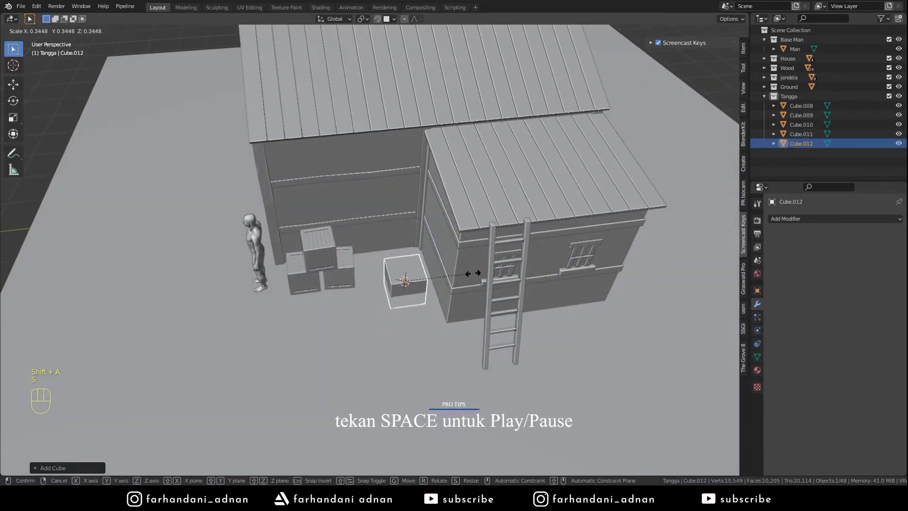
pyautogui.click(478, 268)
pyautogui.press('s')
pyautogui.press('x')
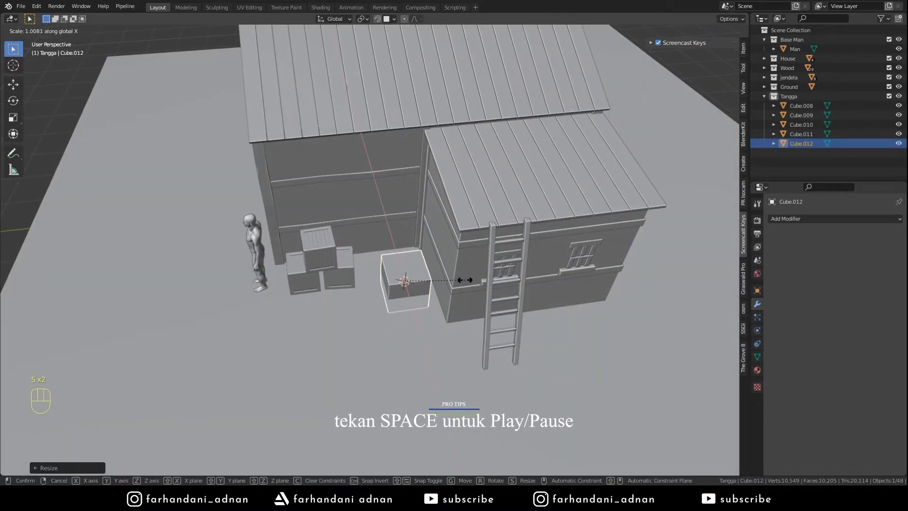
pyautogui.click(483, 280)
# - Move the long box on the ground into the corner beside the annex wall
pyautogui.moveTo(473, 279); pyautogui.dragTo(423, 274, button='middle')
pyautogui.scroll(3, 424, 274)
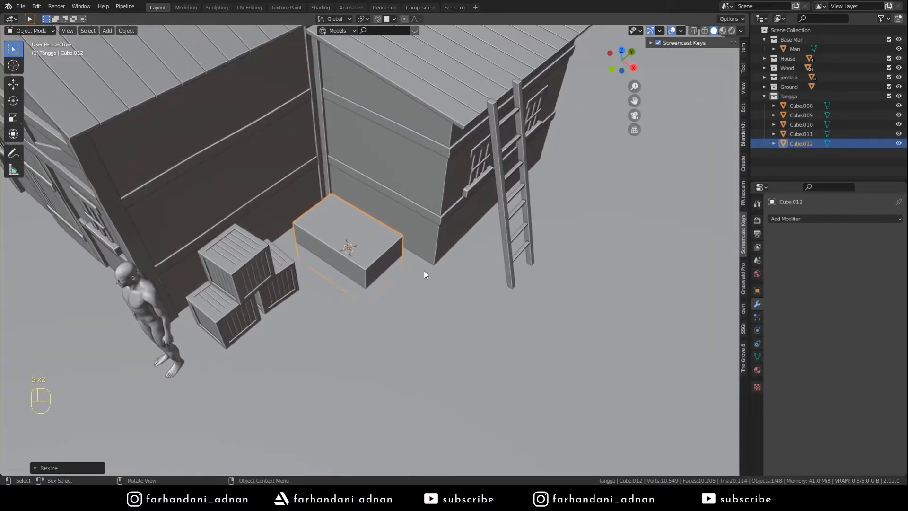
pyautogui.press('g')
pyautogui.click(399, 240)
# - Refine the box's height and length by scaling it along the Z and X axes
pyautogui.scroll(3, 396, 237)
pyautogui.moveTo(420, 218); pyautogui.dragTo(452, 217, button='middle')
pyautogui.press('s')
pyautogui.press('z')
pyautogui.click(466, 213)
pyautogui.press('s')
pyautogui.press('x')
pyautogui.click(484, 297)
pyautogui.press('s')
pyautogui.press('z')
pyautogui.click(483, 211)
# - Snap the box onto the ground beside the annex wall and apply its object transforms
pyautogui.press('g')
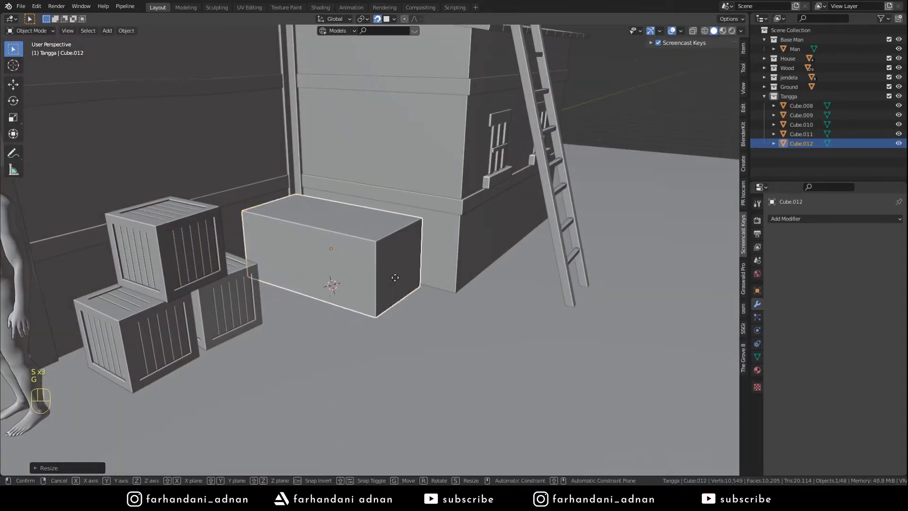
pyautogui.click(453, 265)
pyautogui.hotkey('shift', 'Tab')
pyautogui.hotkey('ctrl', 'a')
pyautogui.press('a')
pyautogui.press('a')
pyautogui.press('a')
pyautogui.moveTo(449, 256)
pyautogui.mouseDown(button='middle')
pyautogui.moveTo(402, 269)
pyautogui.moveTo(452, 263)
pyautogui.moveTo(452, 274)
pyautogui.mouseUp(button='middle')
# - Enter mesh editing on the long box and select its top face
pyautogui.press('Tab')
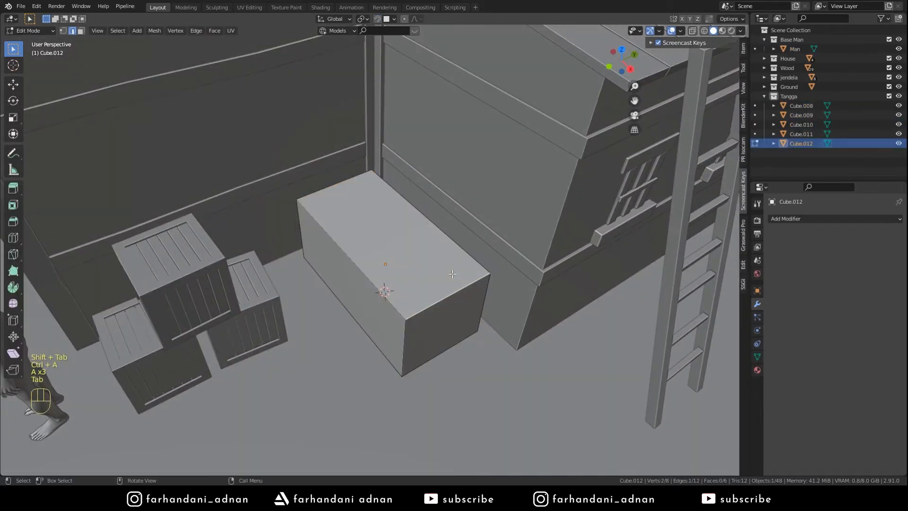
pyautogui.press('3')
pyautogui.click(452, 274)
# - Try to inset the top face of the long box
pyautogui.scroll(2, 511, 273)
pyautogui.press('i')
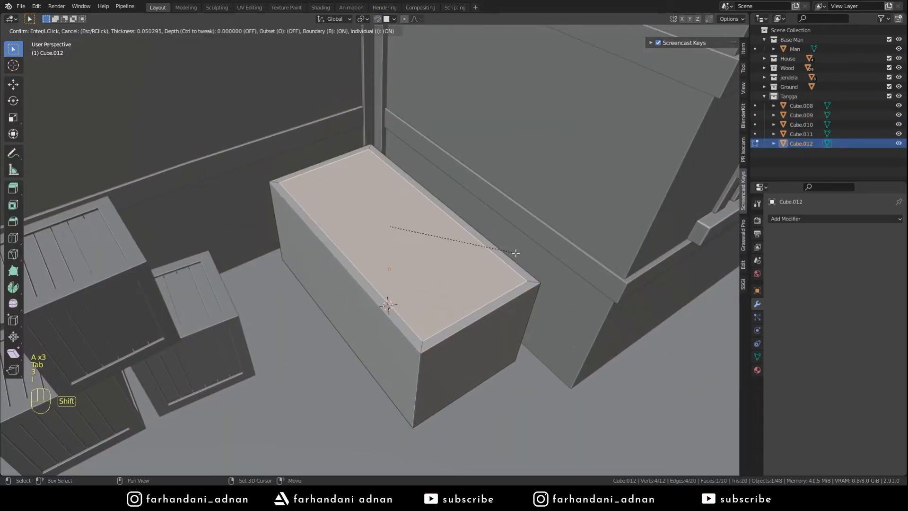
pyautogui.click(524, 253)
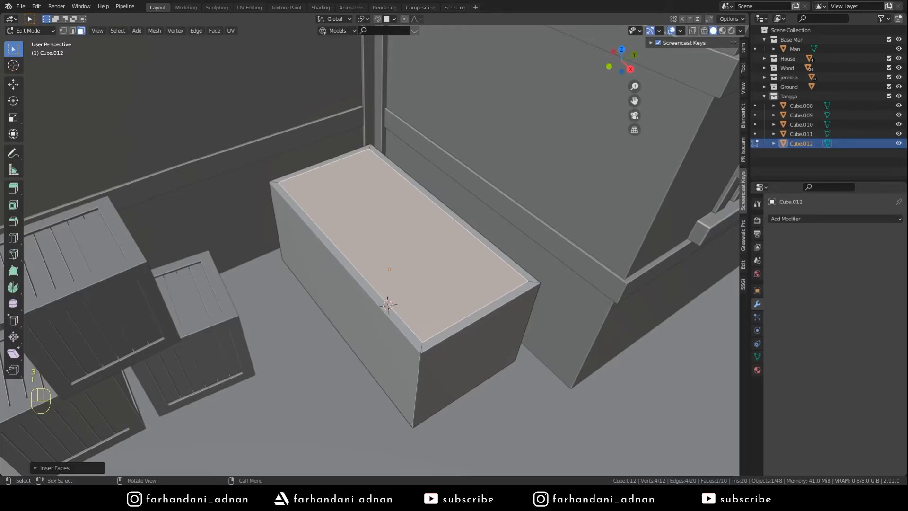
pyautogui.hotkey('ctrl', 'z')
# - Delete the box's top face and separate its bottom face into its own object
pyautogui.moveTo(492, 265)
pyautogui.mouseDown(button='middle')
pyautogui.moveTo(513, 249)
pyautogui.moveTo(489, 280)
pyautogui.mouseUp(button='middle')
pyautogui.press('x')
pyautogui.click(513, 249)
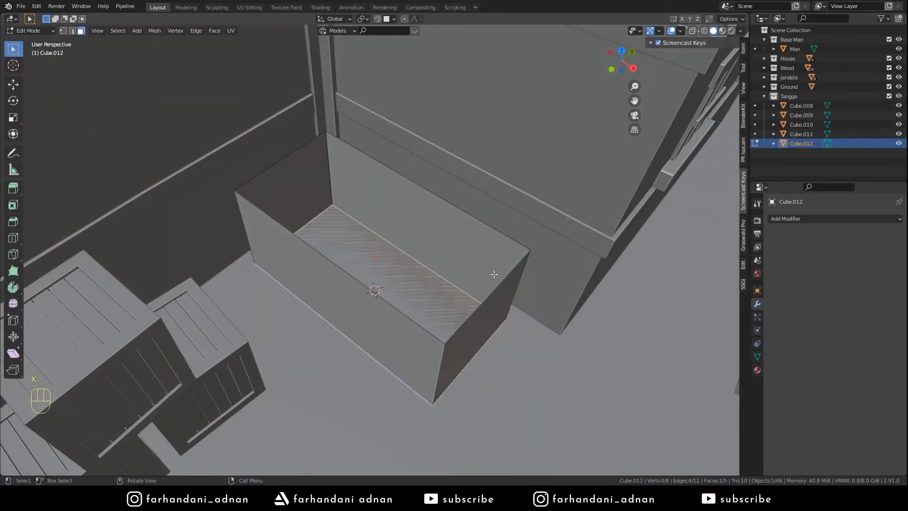
pyautogui.press('p')
pyautogui.click(493, 274)
pyautogui.press('Tab')
# - Select the box walls together with the separated bottom panel and isolate both in local view
pyautogui.click(474, 257)
pyautogui.click(455, 256)
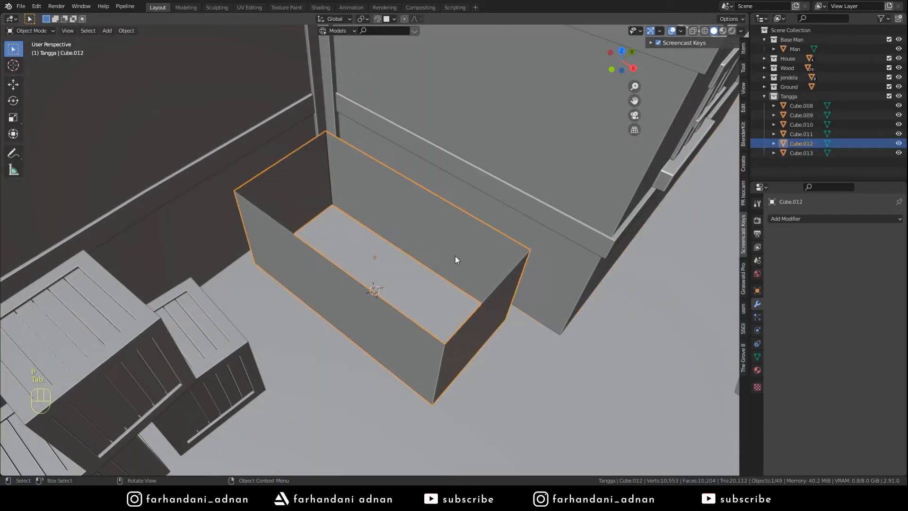
pyautogui.press('Tab')
pyautogui.press('Tab')
pyautogui.click(434, 277)
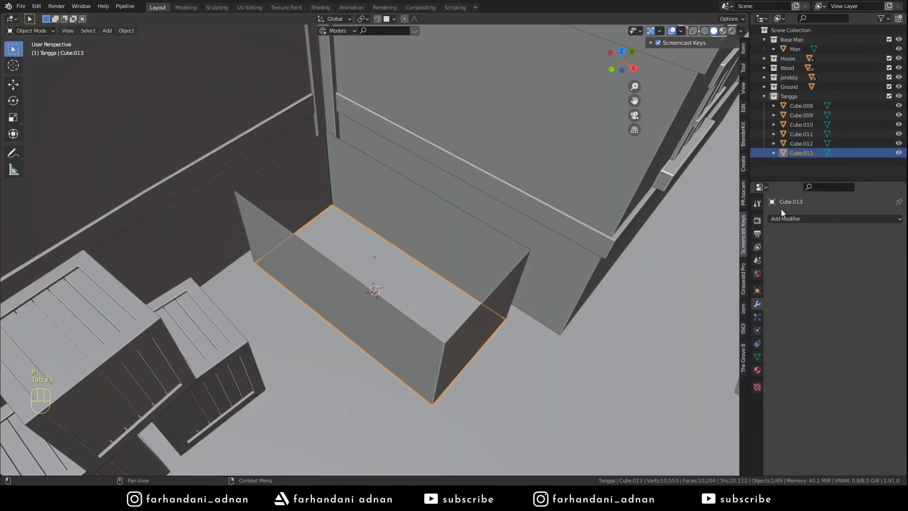
pyautogui.keyDown('shift'); pyautogui.click(533, 262); pyautogui.keyUp('shift')
pyautogui.press('KP_Divide')
pyautogui.moveTo(533, 262); pyautogui.dragTo(498, 212, button='middle')
# - Add a Solidify modifier with 2 cm thickness to the bottom panel and apply its object transforms
pyautogui.click(511, 265)
pyautogui.click(809, 221)
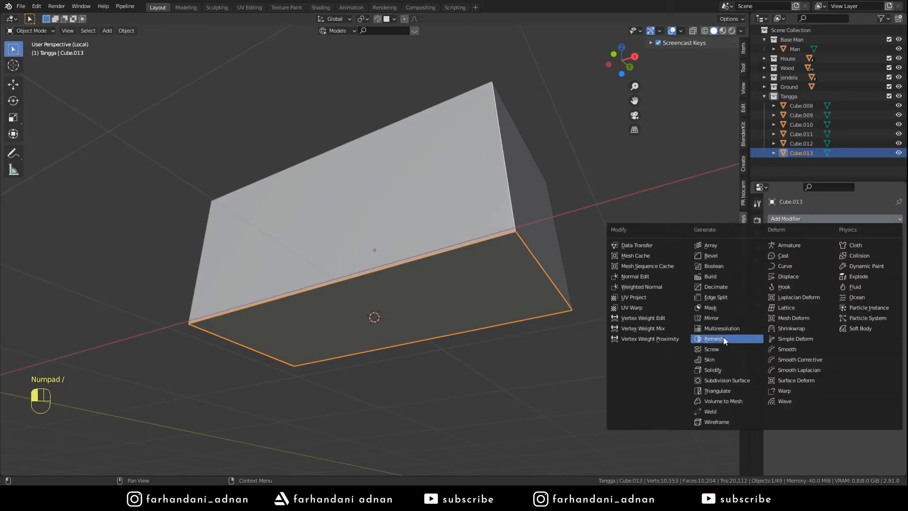
pyautogui.click(713, 369)
pyautogui.hotkey('ctrl', 'a')
pyautogui.click(665, 266)
pyautogui.press('Return')
# - Set the bottom panel's origin to its geometry
pyautogui.rightClick(477, 253)
pyautogui.moveTo(478, 253)
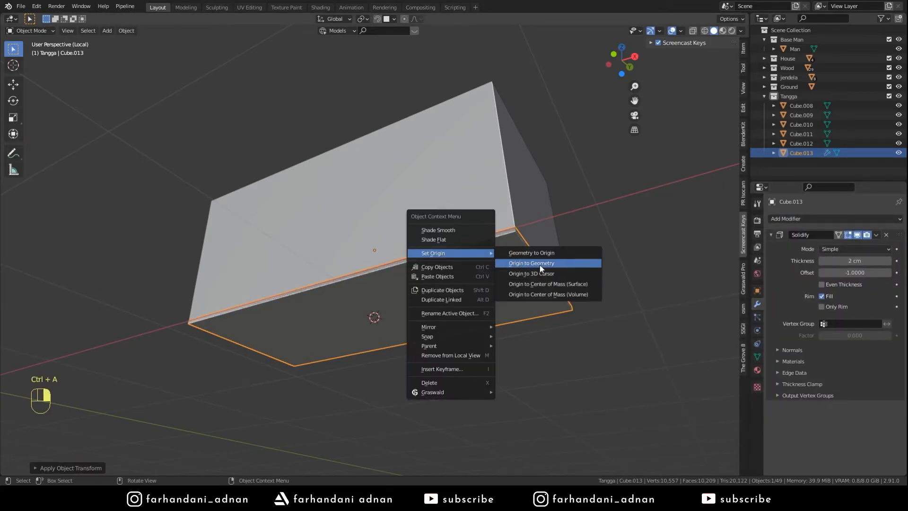
pyautogui.click(541, 265)
pyautogui.rightClick(520, 264)
pyautogui.click(551, 275)
pyautogui.moveTo(549, 240); pyautogui.dragTo(467, 358, button='middle')
pyautogui.press('a')
pyautogui.press('a')
pyautogui.press('a')
# - Select the box walls and apply their object transforms
pyautogui.click(519, 313)
pyautogui.click(315, 189)
pyautogui.moveTo(314, 188); pyautogui.dragTo(436, 181, button='middle')
pyautogui.hotkey('ctrl', 'a')
pyautogui.click(448, 246)
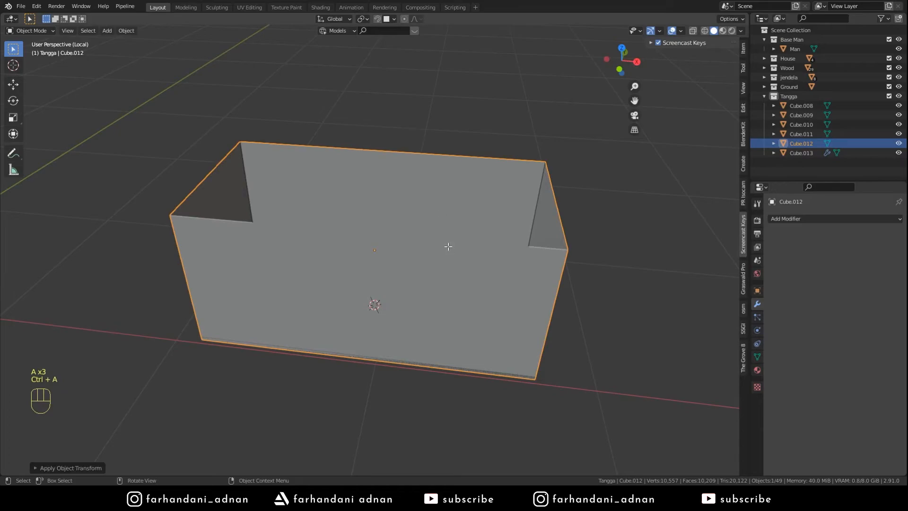
# - Add five evenly spaced horizontal loop cuts around the box walls
pyautogui.press('Tab')
pyautogui.press('a')
pyautogui.press('a')
pyautogui.press('a')
pyautogui.scroll(3, 574, 261)
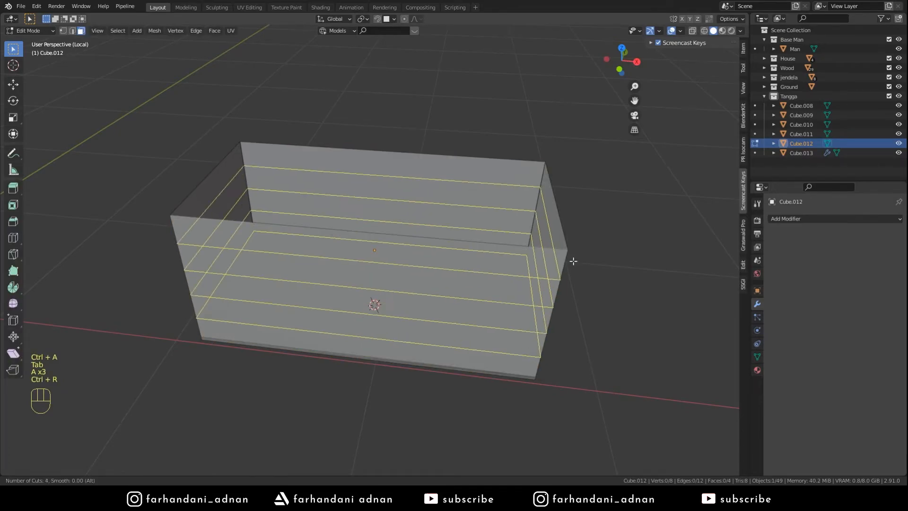
pyautogui.click(573, 261)
pyautogui.rightClick(574, 261)
pyautogui.moveTo(574, 261); pyautogui.dragTo(530, 250, button='middle')
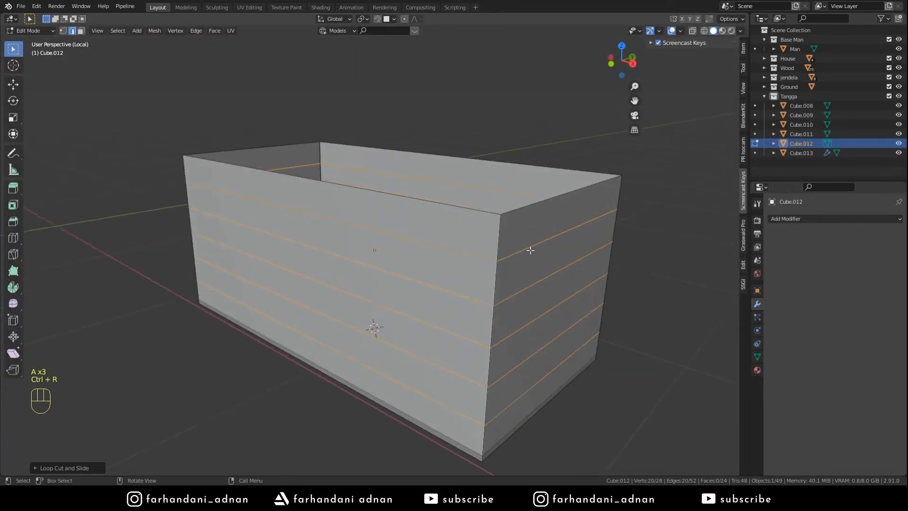
# - Bevel the five loops into thin strips and delete those strips to leave gaps between the wall planks
pyautogui.hotkey('ctrl', 'b')
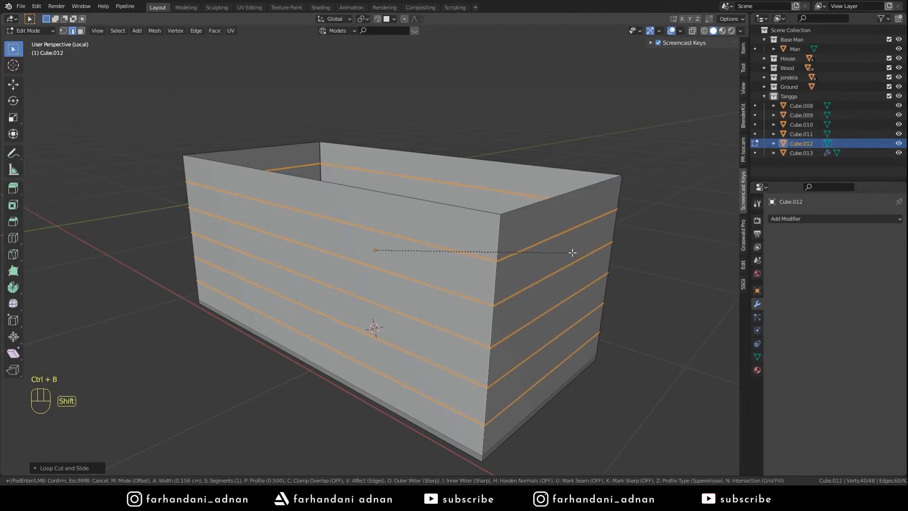
pyautogui.click(571, 253)
pyautogui.press('x')
pyautogui.click(572, 252)
pyautogui.press('Tab')
# - Add a Solidify modifier to the plank walls with a thickness of 2 cm
pyautogui.moveTo(575, 255); pyautogui.dragTo(629, 208, button='middle')
pyautogui.click(799, 220)
pyautogui.click(718, 360)
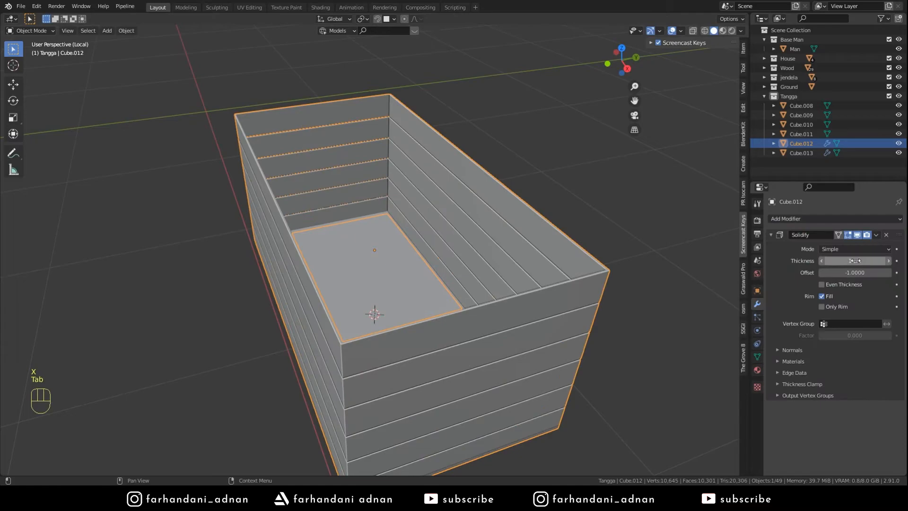
pyautogui.write('2')
pyautogui.press('Return')
pyautogui.press('a')
pyautogui.press('a')
pyautogui.press('a')
# - Apply the object transforms of the plank walls again
pyautogui.click(564, 291)
pyautogui.hotkey('ctrl', 'a')
pyautogui.click(625, 269)
pyautogui.press('a')
pyautogui.press('a')
pyautogui.press('a')
pyautogui.moveTo(513, 283); pyautogui.dragTo(528, 221, button='middle')
# - Edit the bottom panel's Solidify modifier, entering a value of 1
pyautogui.click(534, 301)
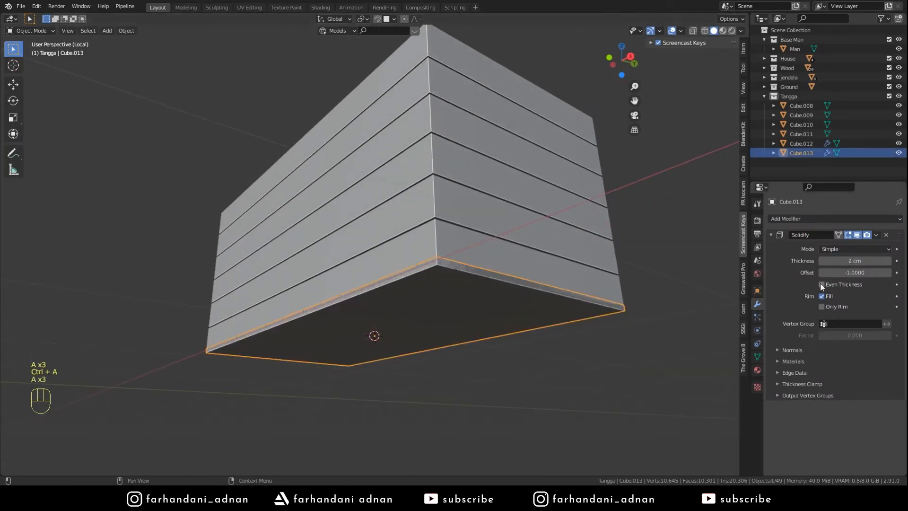
pyautogui.write('1')
pyautogui.press('Return')
pyautogui.press('a')
pyautogui.press('a')
pyautogui.press('a')
# - Set the plank walls' Solidify thickness to 3 cm
pyautogui.moveTo(603, 236); pyautogui.dragTo(615, 265, button='middle')
pyautogui.click(568, 264)
pyautogui.press('a')
pyautogui.press('a')
pyautogui.press('a')
pyautogui.click(624, 263)
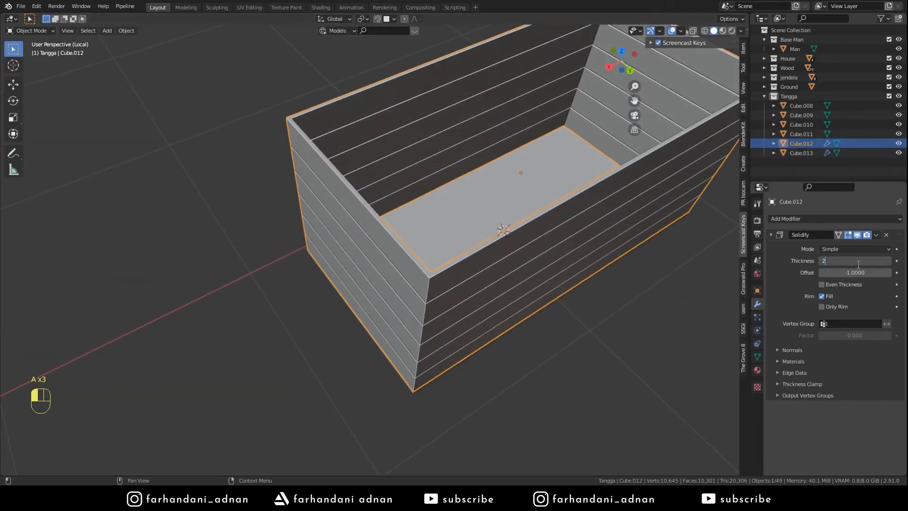
pyautogui.write('0.03')
pyautogui.press('Return')
pyautogui.moveTo(564, 226); pyautogui.dragTo(427, 226, button='middle')
pyautogui.press('a')
pyautogui.press('a')
pyautogui.press('a')
# - Add a cube at the plank box's outer corner and scale it down uniformly
pyautogui.hotkey('shift', 'a')
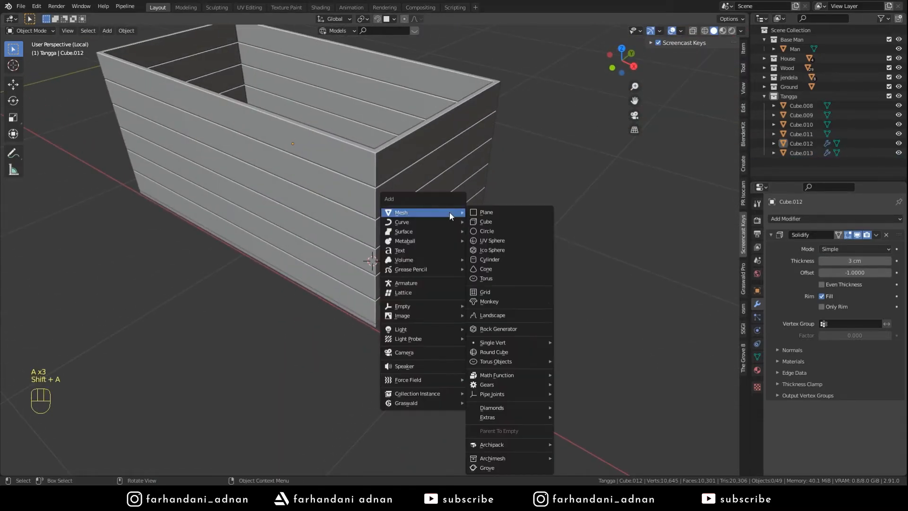
pyautogui.click(492, 224)
pyautogui.press('s')
pyautogui.click(416, 235)
pyautogui.scroll(-4, 416, 236)
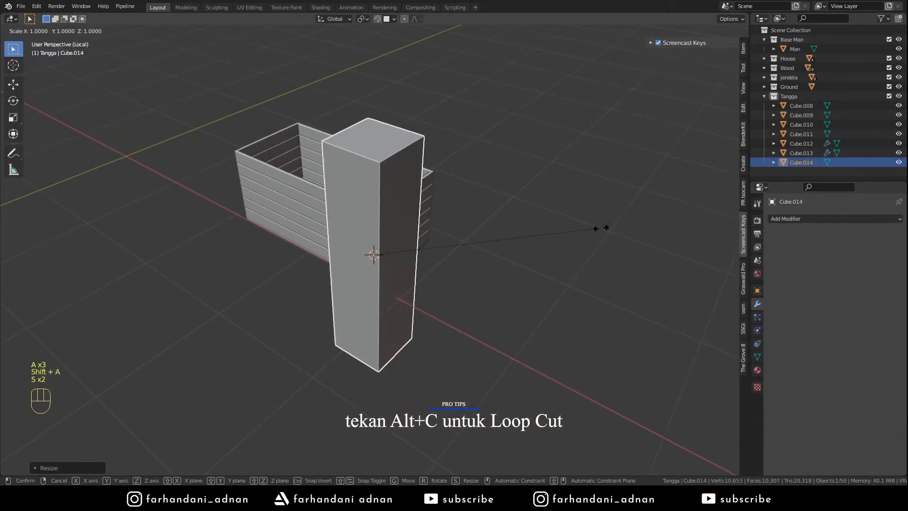
pyautogui.press('s')
pyautogui.click(458, 223)
# - Narrow the new cube horizontally into a slim post and adjust its height along Z
pyautogui.keyDown('shift'); pyautogui.moveTo(459, 223); pyautogui.dragTo(468, 290, button='middle'); pyautogui.keyUp('shift')
pyautogui.press('s')
pyautogui.hotkey('shift', 'z')
pyautogui.click(514, 274)
pyautogui.press('s')
pyautogui.press('z')
pyautogui.click(420, 274)
# - Move the post onto the box's outer corner and align it horizontally with the wall edges in top view
pyautogui.moveTo(419, 273); pyautogui.dragTo(322, 297, button='middle')
pyautogui.press('g')
pyautogui.click(354, 271)
pyautogui.hotkey('shift', 'Tab')
pyautogui.press('KP_7')
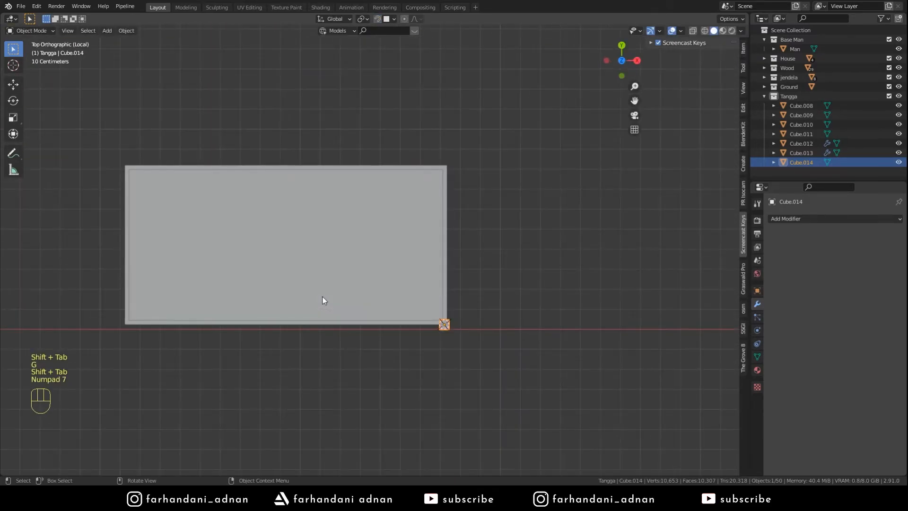
pyautogui.scroll(4, 557, 381)
pyautogui.keyDown('shift'); pyautogui.moveTo(557, 381); pyautogui.dragTo(551, 302, button='middle'); pyautogui.keyUp('shift')
pyautogui.press('g')
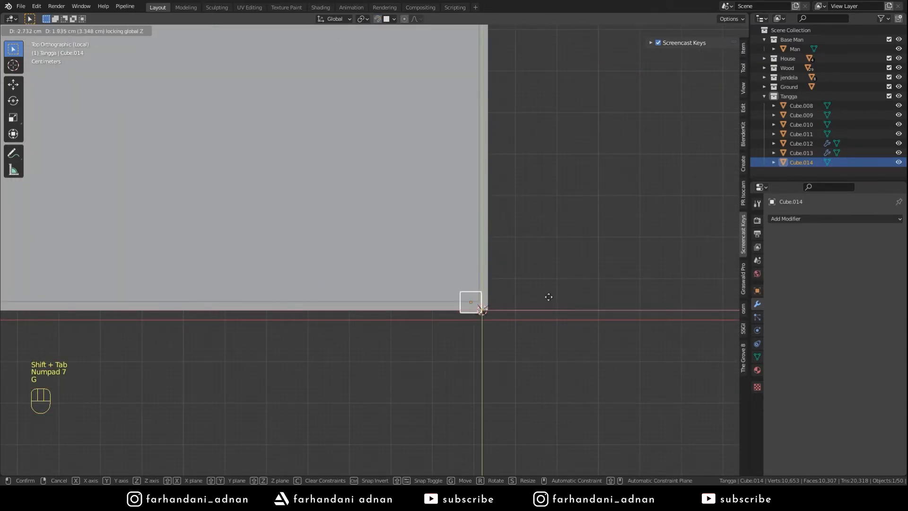
pyautogui.click(655, 334)
# - Raise the corner post's top face to just above the box rim
pyautogui.moveTo(652, 334); pyautogui.dragTo(361, 256, button='middle')
pyautogui.press('Tab')
pyautogui.click(365, 286)
pyautogui.press('3')
pyautogui.click(365, 287)
pyautogui.click(358, 265)
pyautogui.press('g')
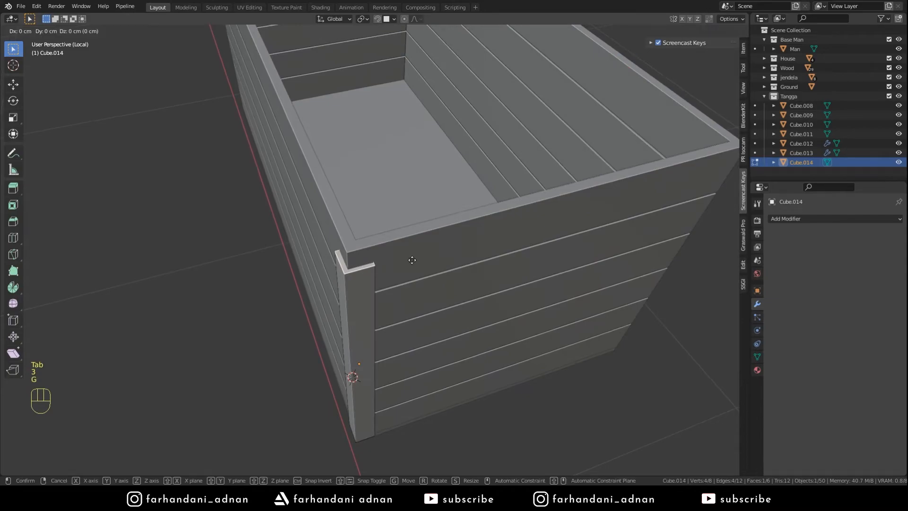
pyautogui.click(425, 199)
pyautogui.press('Tab')
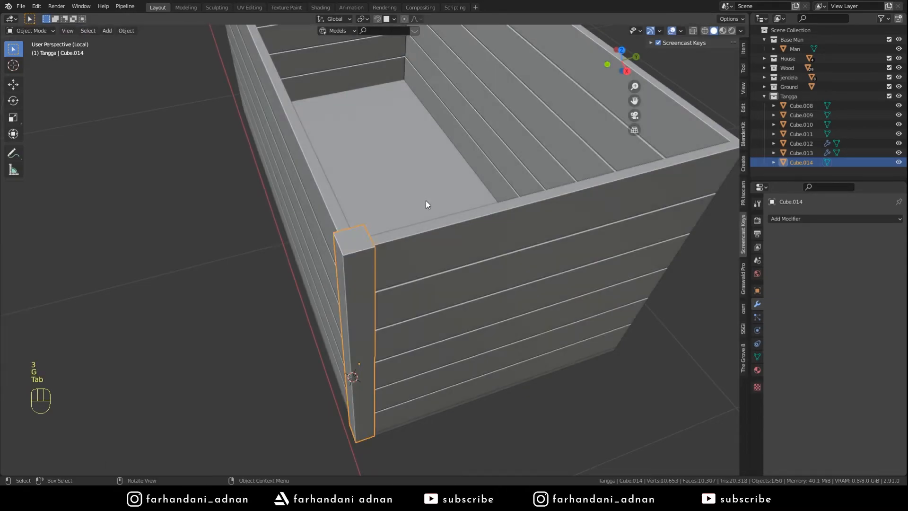
# - Add a Mirror modifier to the corner post on the X and Y axes, with the plank walls (Cube.012) as mirror object
pyautogui.moveTo(425, 199); pyautogui.dragTo(452, 183, button='middle')
pyautogui.moveTo(414, 229); pyautogui.dragTo(388, 184, button='middle')
pyautogui.press('a')
pyautogui.press('a')
pyautogui.press('a')
pyautogui.press('KP_7')
pyautogui.click(887, 219)
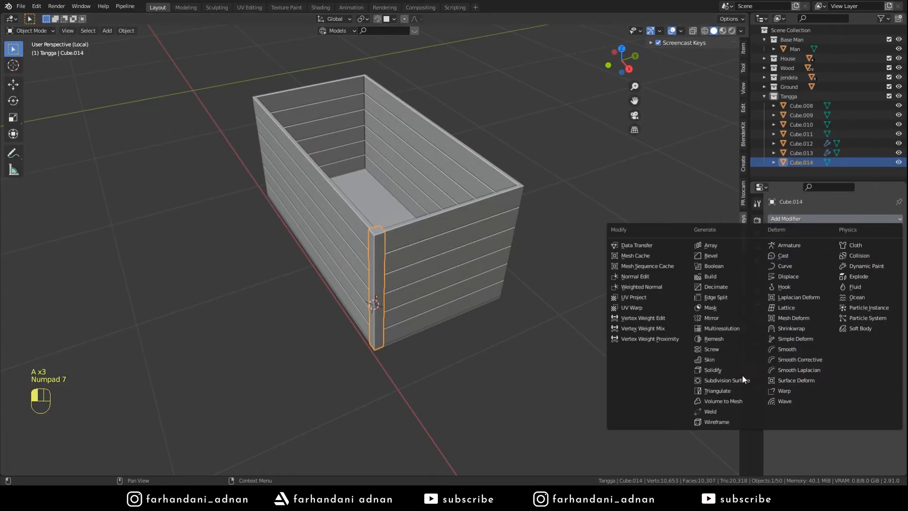
pyautogui.click(724, 318)
pyautogui.click(510, 240)
pyautogui.click(855, 248)
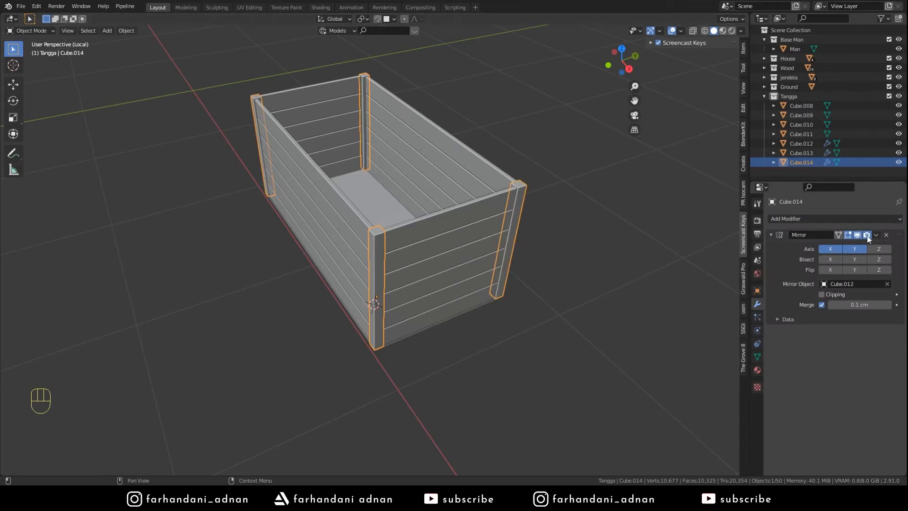
# - Apply the corner posts' Mirror modifier and the plank walls' Solidify modifier
pyautogui.click(862, 245)
pyautogui.click(455, 254)
pyautogui.click(877, 235)
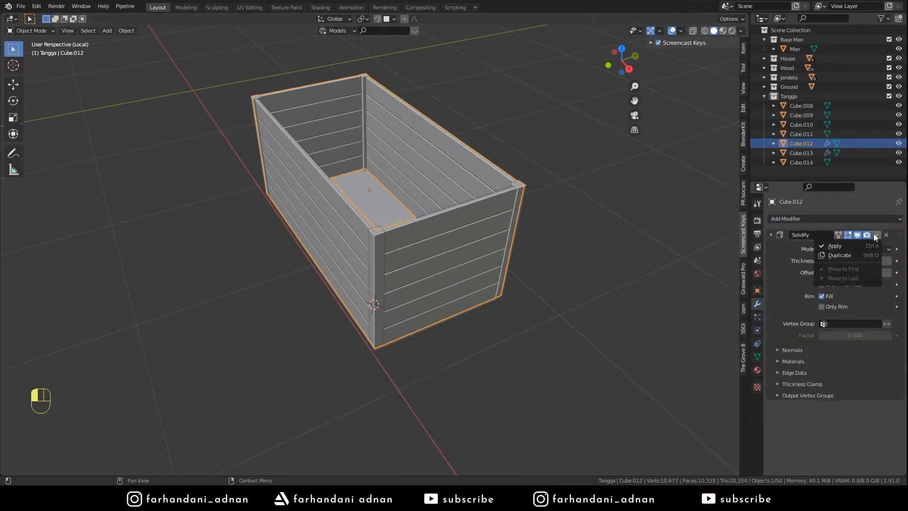
pyautogui.click(862, 245)
pyautogui.press('a')
pyautogui.press('a')
pyautogui.moveTo(545, 248); pyautogui.dragTo(529, 257, button='middle')
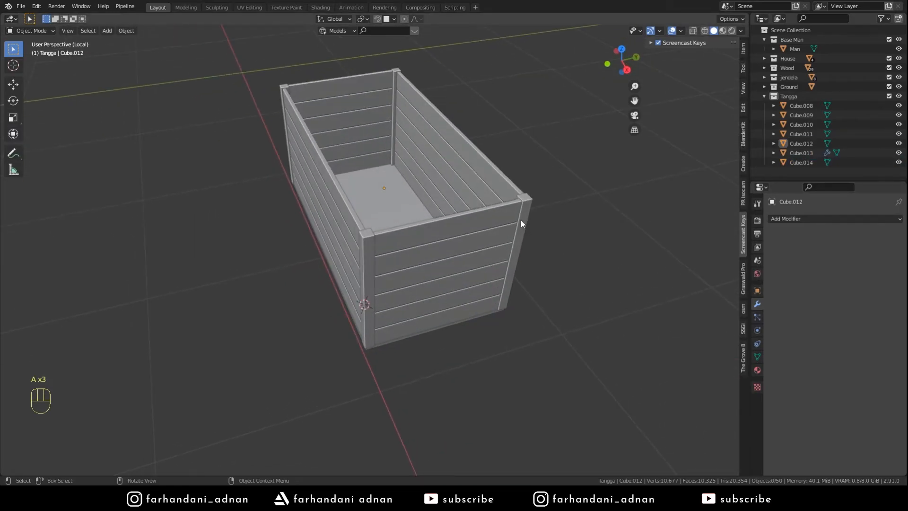
# - Apply the bottom panel's Solidify modifier, join it with the walls and corner posts, and save the file
pyautogui.click(522, 220)
pyautogui.keyDown('shift'); pyautogui.click(433, 240); pyautogui.keyUp('shift')
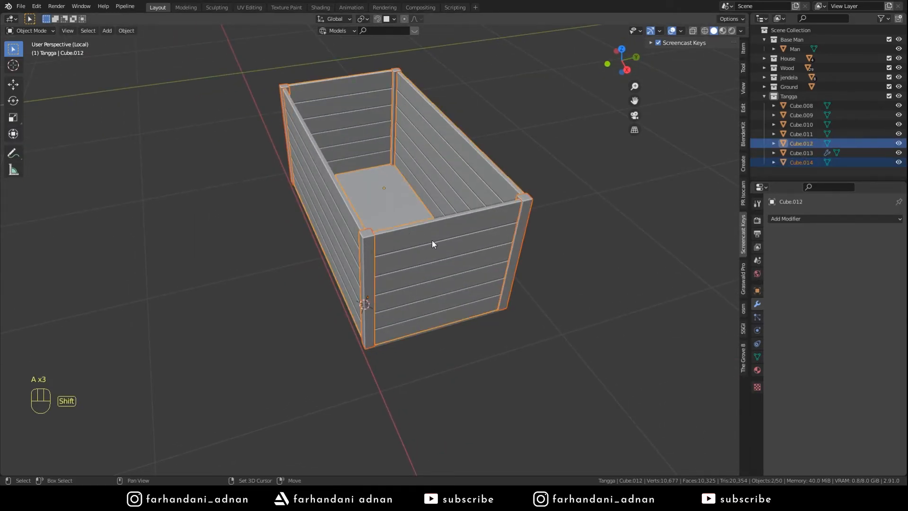
pyautogui.keyDown('shift'); pyautogui.click(416, 209); pyautogui.keyUp('shift')
pyautogui.click(877, 234)
pyautogui.click(862, 246)
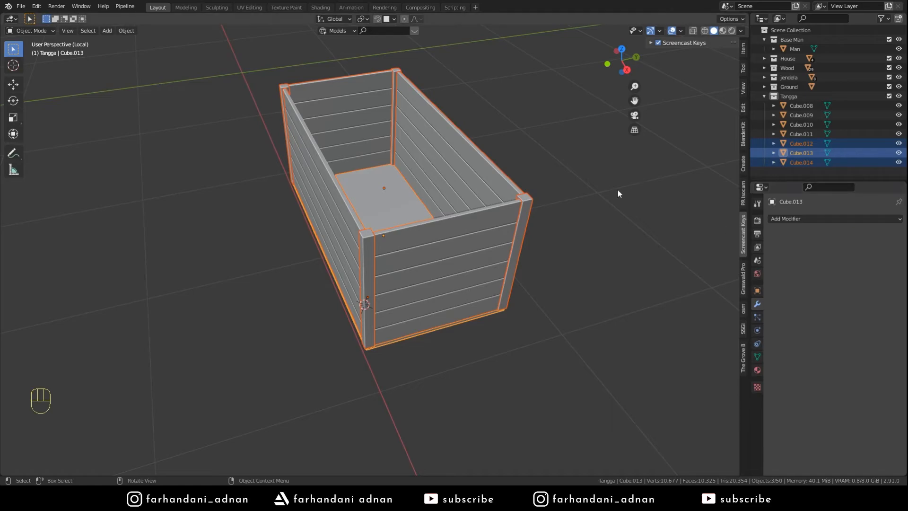
pyautogui.hotkey('ctrl', 'j')
pyautogui.hotkey('ctrl', 's')
# - Select the bottom faces of the corner posts and snap them down to the underside of the box
pyautogui.press('a')
pyautogui.moveTo(431, 210); pyautogui.dragTo(469, 251, button='middle')
pyautogui.click(472, 283)
pyautogui.press('Tab')
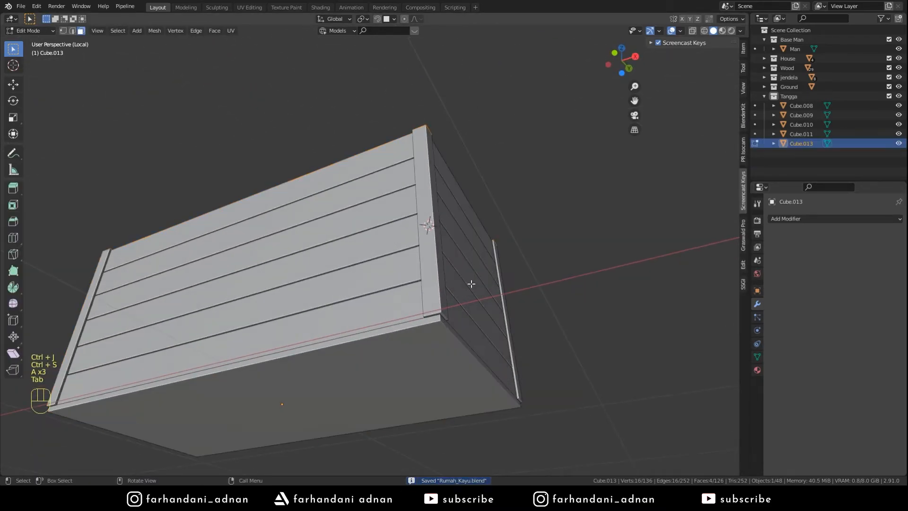
pyautogui.moveTo(447, 317); pyautogui.dragTo(500, 281, button='middle')
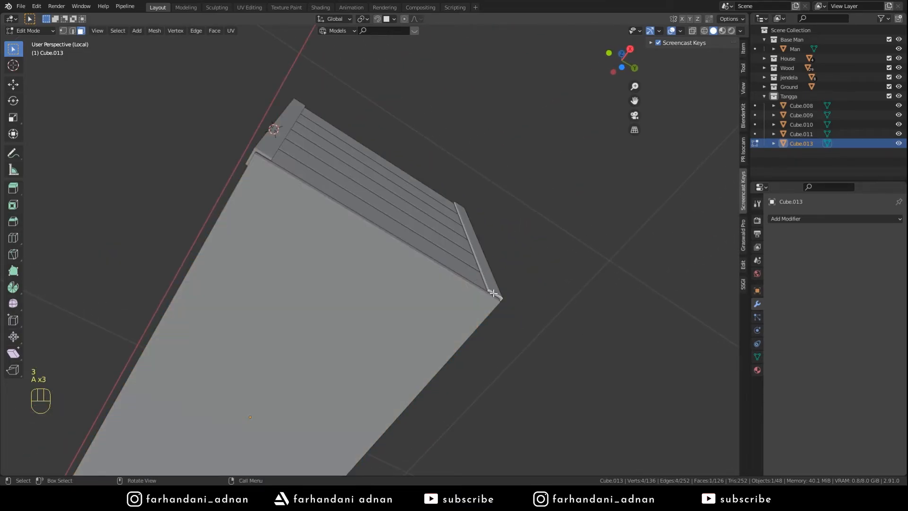
pyautogui.moveTo(488, 258); pyautogui.dragTo(487, 182, button='middle')
pyautogui.moveTo(468, 117); pyautogui.dragTo(398, 141, button='middle')
pyautogui.scroll(-4, 544, 211)
pyautogui.keyDown('shift'); pyautogui.moveTo(552, 213); pyautogui.dragTo(478, 217, button='middle'); pyautogui.keyUp('shift')
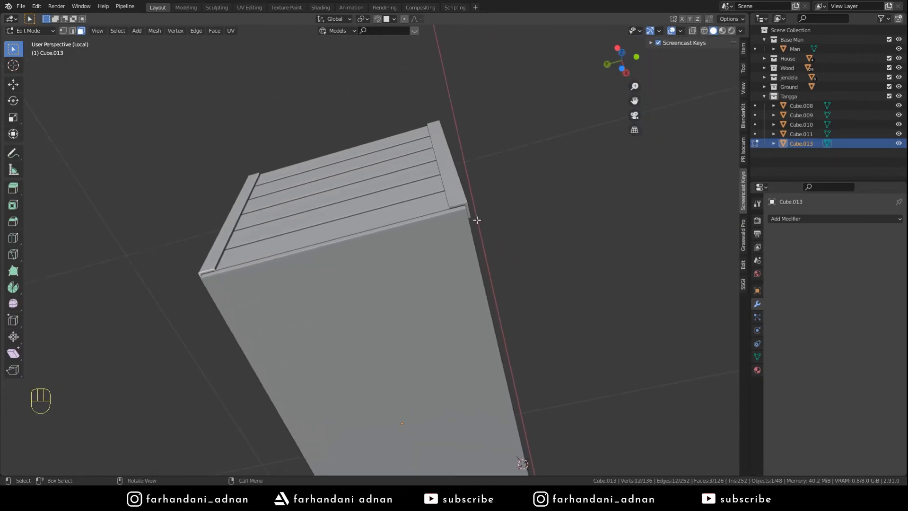
pyautogui.scroll(2, 497, 186)
pyautogui.moveTo(532, 197); pyautogui.dragTo(447, 272, button='middle')
pyautogui.hotkey('shift', 'Tab')
pyautogui.press('g')
pyautogui.press('Tab')
pyautogui.press('a')
pyautogui.press('a')
pyautogui.press('a')
pyautogui.scroll(-4, 428, 263)
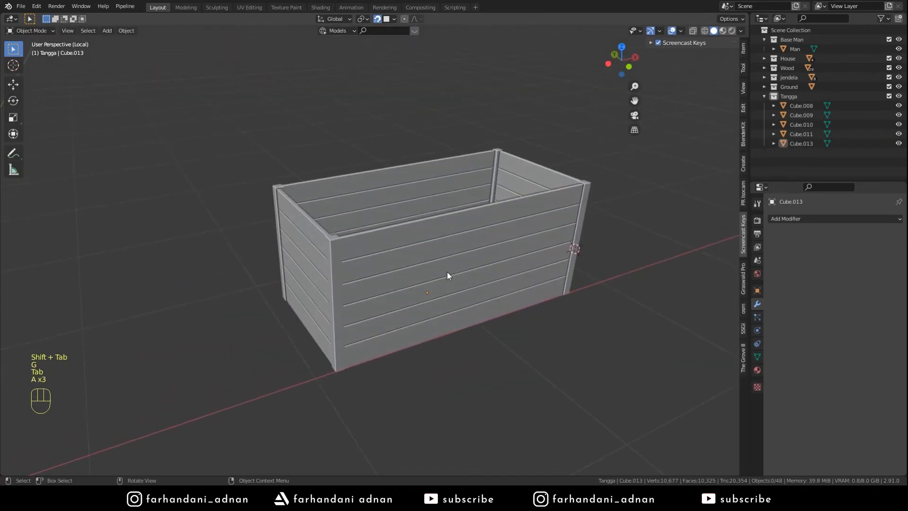
# - Exit local view and reposition the plank box in the full scene with snapping enabled
pyautogui.press('KP_Divide')
pyautogui.press('a')
pyautogui.press('a')
pyautogui.press('a')
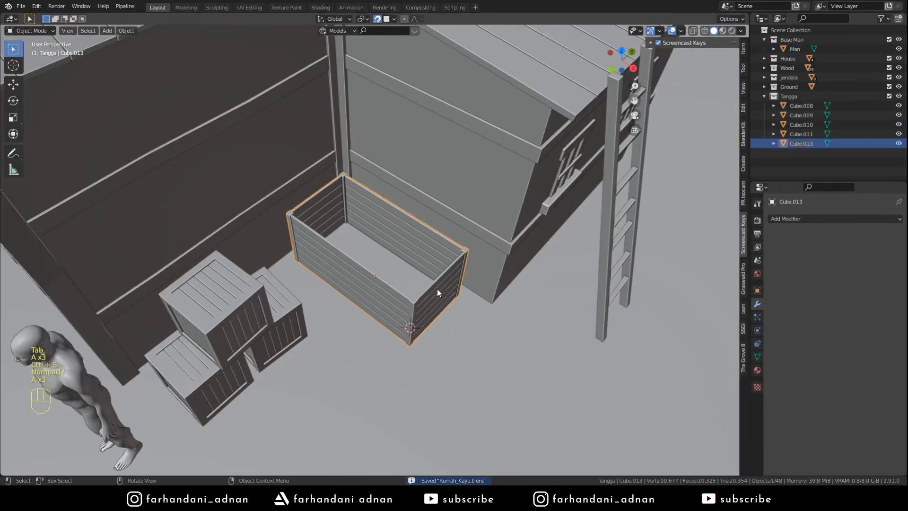
pyautogui.press('g')
pyautogui.click(434, 342)
pyautogui.press('a')
pyautogui.press('a')
pyautogui.press('a')
# - Turn snapping off and shift the plank box horizontally along the ground beside the annex wall
pyautogui.moveTo(433, 299); pyautogui.dragTo(407, 262, button='middle')
pyautogui.hotkey('shift', 'Tab')
pyautogui.click(399, 260)
pyautogui.press('g')
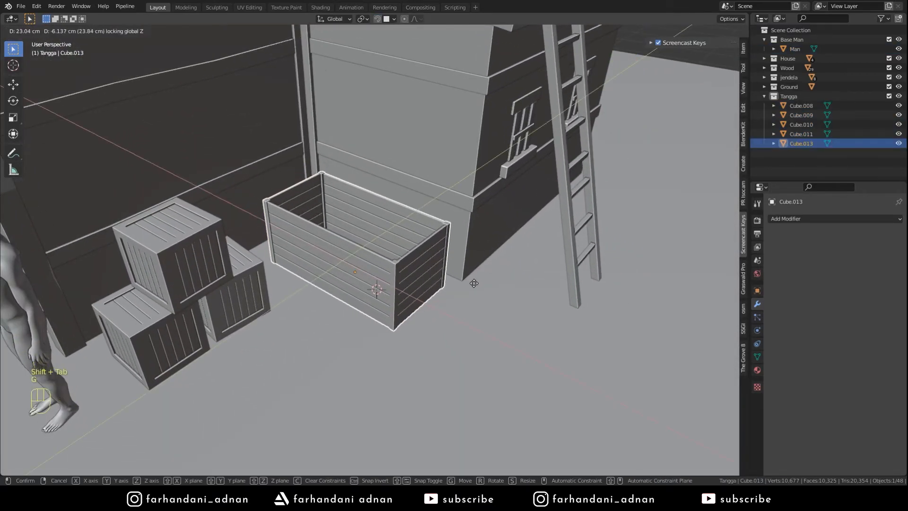
pyautogui.click(271, 285)
pyautogui.moveTo(271, 285); pyautogui.dragTo(330, 315, button='middle')
pyautogui.moveTo(467, 288); pyautogui.dragTo(463, 234, button='middle')
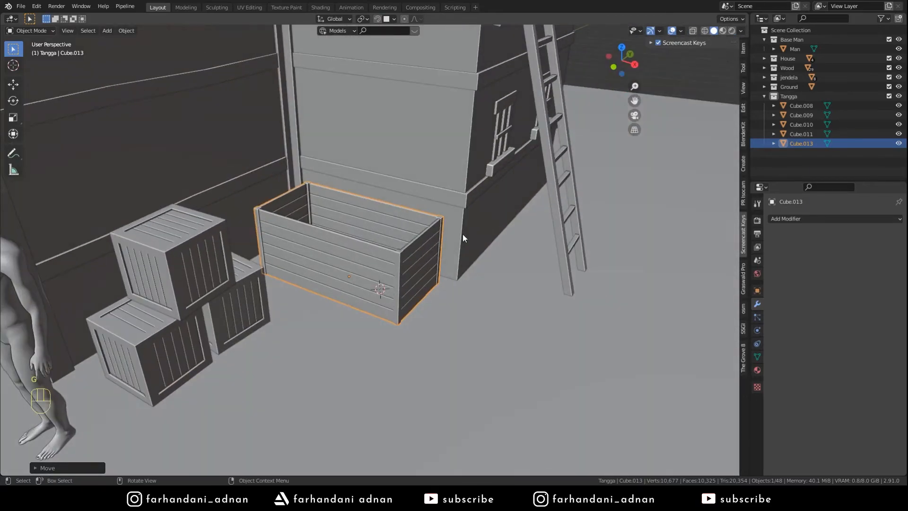
pyautogui.press('a')
pyautogui.press('a')
pyautogui.press('a')
# - Rotate the plank box slightly and slide it horizontally between the stacked crates and the annex wall
pyautogui.scroll(-5, 459, 283)
pyautogui.moveTo(409, 290); pyautogui.dragTo(428, 300, button='middle')
pyautogui.click(402, 265)
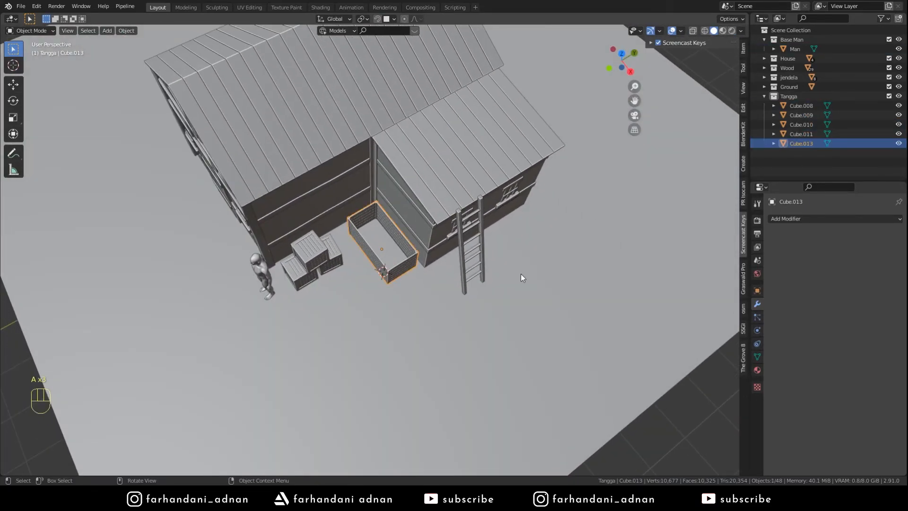
pyautogui.press('r')
pyautogui.click(524, 266)
pyautogui.press('g')
pyautogui.hotkey('shift', 'z')
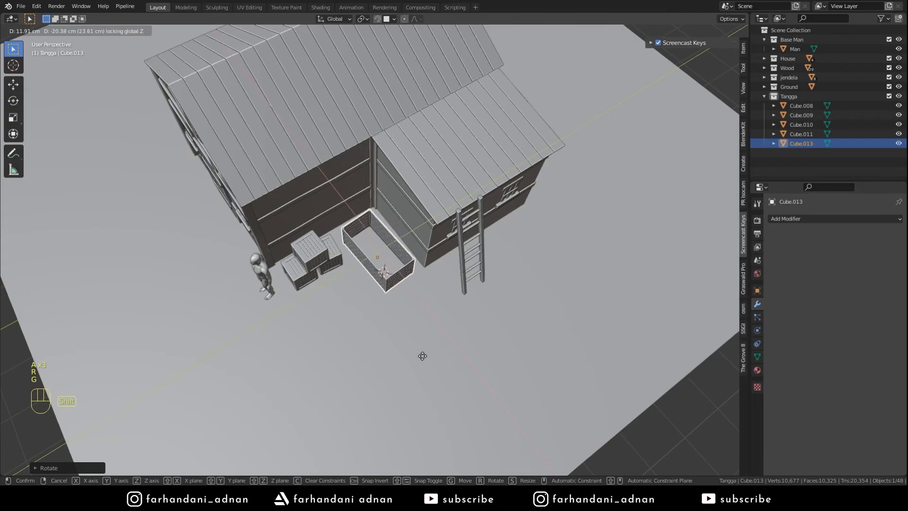
pyautogui.click(427, 351)
pyautogui.press('a')
pyautogui.press('a')
pyautogui.press('a')
# - Duplicate the two front facade windows and move the copies along Y past the rear of the house
pyautogui.moveTo(429, 349); pyautogui.dragTo(458, 233, button='middle')
pyautogui.scroll(5, 450, 238)
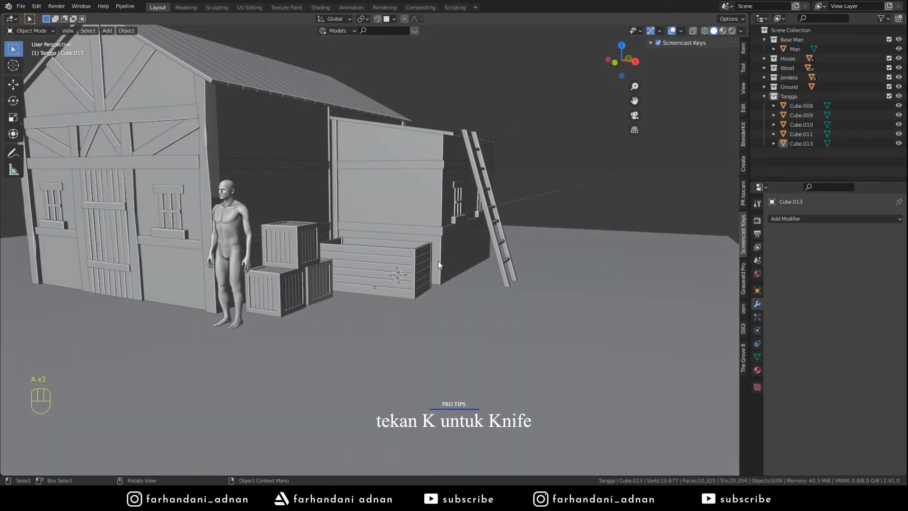
pyautogui.scroll(-5, 441, 262)
pyautogui.moveTo(438, 265); pyautogui.dragTo(480, 315, button='middle')
pyautogui.scroll(5, 401, 324)
pyautogui.moveTo(581, 340); pyautogui.dragTo(438, 316, button='middle')
pyautogui.click(338, 294)
pyautogui.keyDown('shift'); pyautogui.click(261, 280); pyautogui.keyUp('shift')
pyautogui.moveTo(261, 280); pyautogui.dragTo(514, 298, button='middle')
pyautogui.hotkey('shift', 'd')
pyautogui.press('x')
pyautogui.press('y')
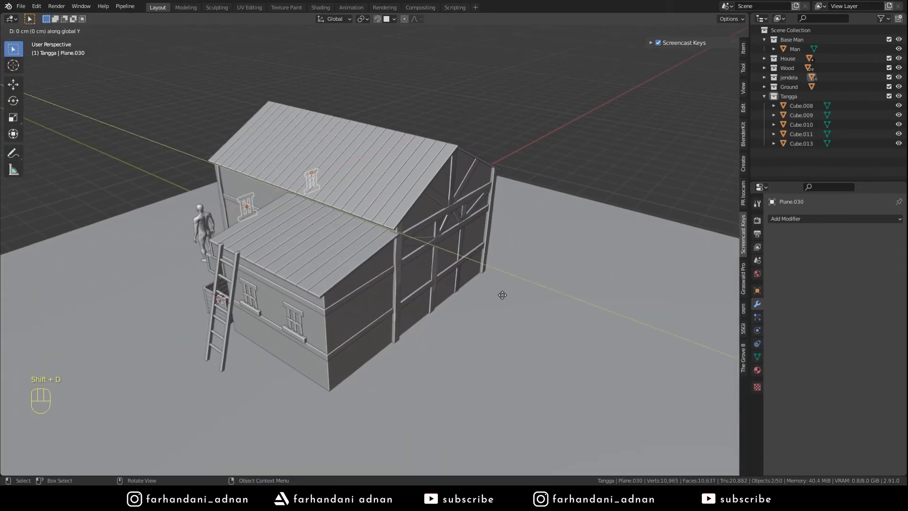
pyautogui.click(675, 395)
# - Rotate the duplicated windows around Z to face outward and snap them against the rear wall
pyautogui.scroll(3, 650, 333)
pyautogui.press('r')
pyautogui.press('z')
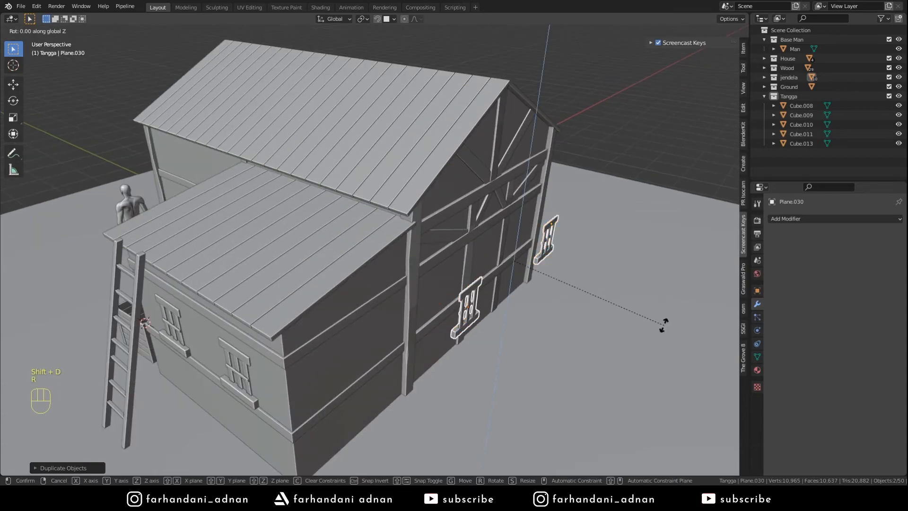
pyautogui.hotkey('shift', 'Tab')
pyautogui.click(664, 325)
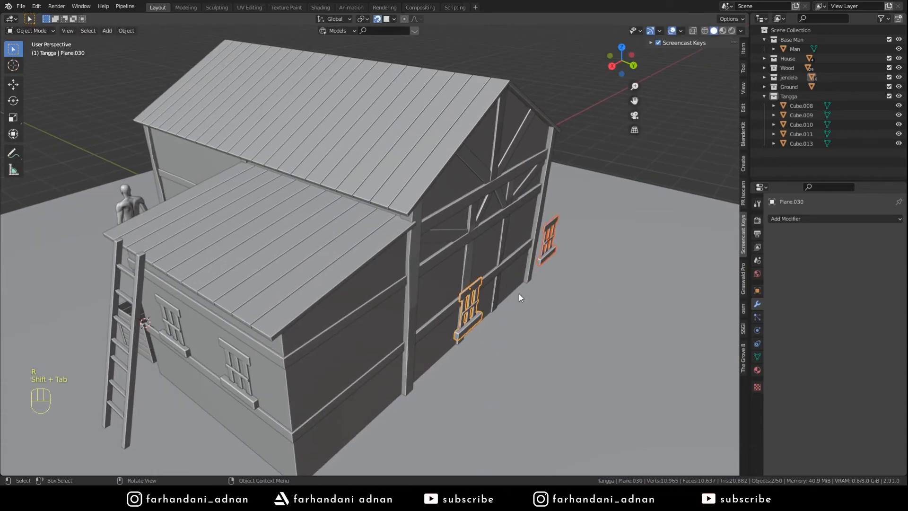
pyautogui.press('g')
pyautogui.click(461, 277)
pyautogui.moveTo(463, 277)
pyautogui.mouseDown(button='middle')
pyautogui.moveTo(439, 260)
pyautogui.moveTo(482, 271)
pyautogui.moveTo(463, 294)
pyautogui.mouseUp(button='middle')
pyautogui.press('a')
pyautogui.press('a')
pyautogui.press('a')
# - Duplicate the two horizontal side-wall beams and place the copies outside the opposite plain side wall
pyautogui.moveTo(369, 283); pyautogui.dragTo(444, 272, button='middle')
pyautogui.moveTo(557, 287); pyautogui.dragTo(489, 296, button='middle')
pyautogui.click(379, 264)
pyautogui.click(381, 263)
pyautogui.keyDown('shift'); pyautogui.click(400, 303); pyautogui.keyUp('shift')
pyautogui.hotkey('shift', 'Tab')
pyautogui.hotkey('shift', 'd')
pyautogui.click(348, 268)
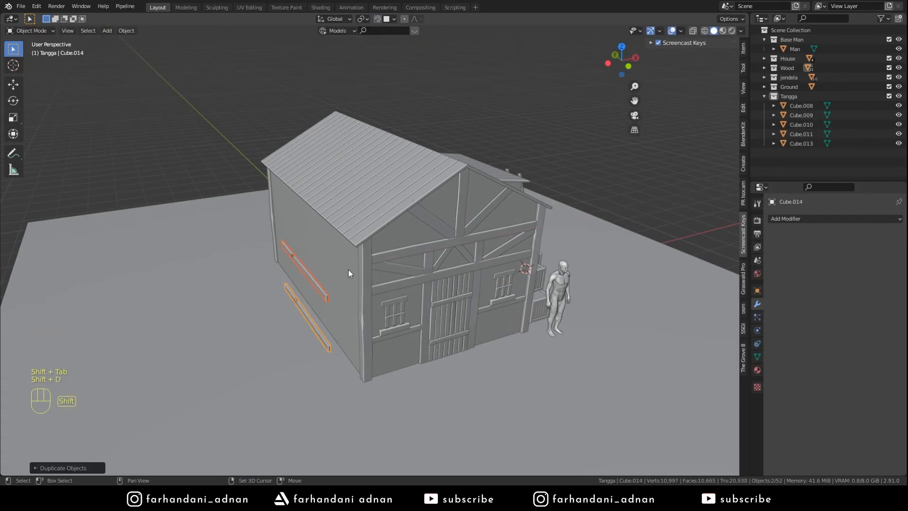
# - Snap the duplicated beams along X onto the plain side wall
pyautogui.hotkey('shift', 'Tab')
pyautogui.scroll(1, 330, 274)
pyautogui.press('g')
pyautogui.press('x')
pyautogui.click(337, 271)
pyautogui.moveTo(340, 270); pyautogui.dragTo(407, 269, button='middle')
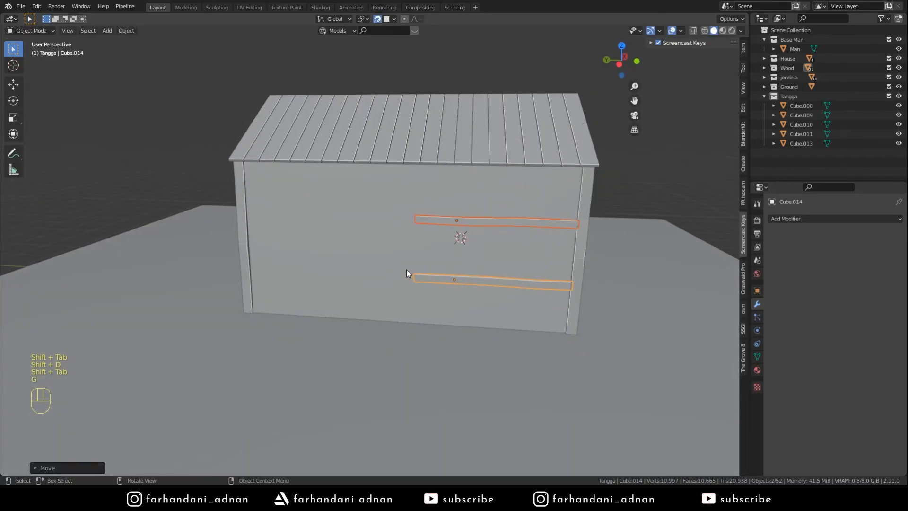
# - Extend the free ends of both horizontal side-wall beams along Y toward the opposite corner post
pyautogui.press('Tab')
pyautogui.press('z')
pyautogui.click(395, 260)
pyautogui.press('1')
pyautogui.press('z')
pyautogui.click(497, 246)
pyautogui.moveTo(355, 251); pyautogui.dragTo(406, 257, button='middle')
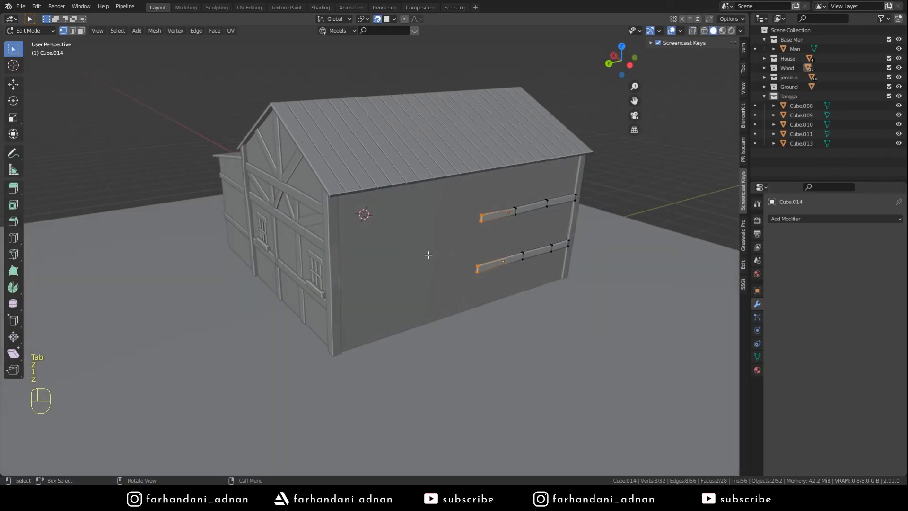
pyautogui.press('g')
pyautogui.press('y')
pyautogui.click(347, 259)
# - Adjust the extended beam ends along Y until they meet the corner post
pyautogui.moveTo(347, 260); pyautogui.dragTo(296, 282, button='middle')
pyautogui.scroll(4, 304, 271)
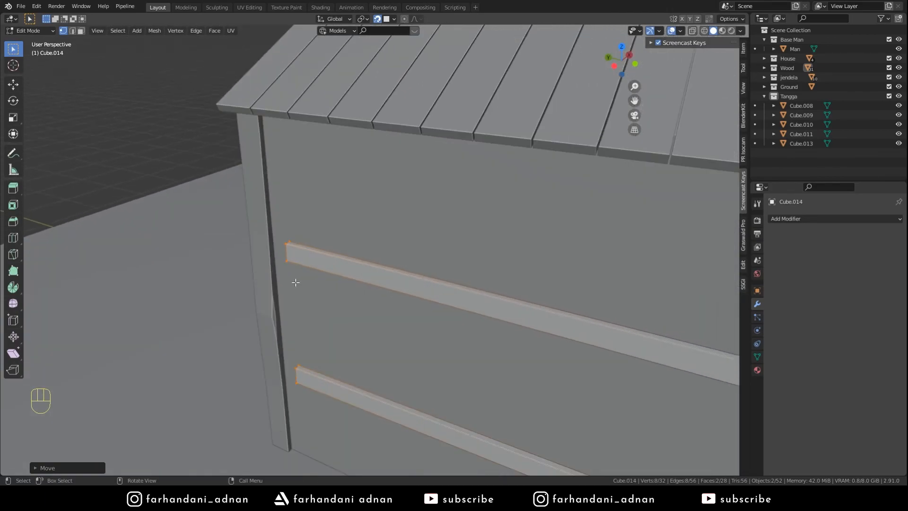
pyautogui.press('g')
pyautogui.press('y')
pyautogui.click(276, 268)
pyautogui.press('Tab')
pyautogui.scroll(-5, 379, 293)
pyautogui.press('a')
pyautogui.press('a')
pyautogui.press('a')
# - Duplicate the lower side-wall beam in place and rotate the copy 90° around X to stand vertically
pyautogui.moveTo(527, 311); pyautogui.dragTo(594, 296, button='middle')
pyautogui.moveTo(481, 298); pyautogui.dragTo(432, 266, button='middle')
pyautogui.keyDown('shift'); pyautogui.moveTo(542, 276); pyautogui.dragTo(450, 294, button='middle'); pyautogui.keyUp('shift')
pyautogui.scroll(1, 450, 292)
pyautogui.click(378, 312)
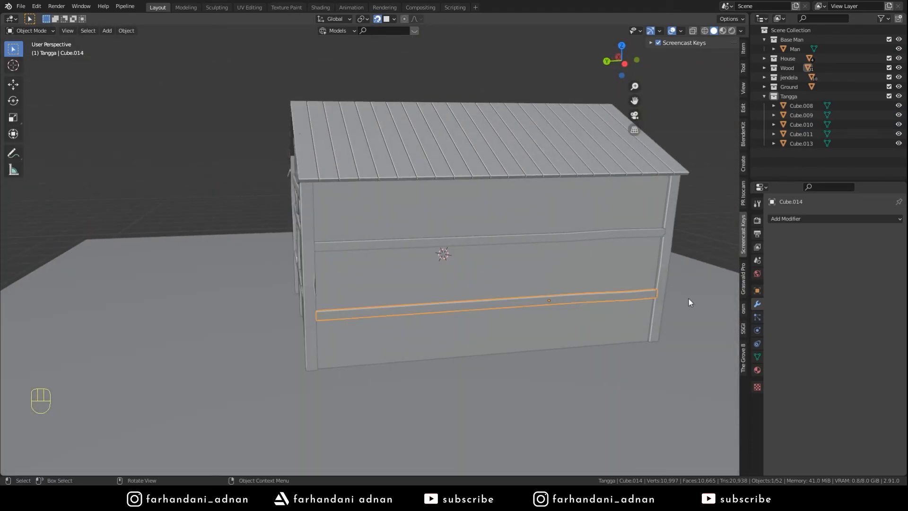
pyautogui.hotkey('shift', 'd')
pyautogui.rightClick(689, 299)
pyautogui.hotkey('shift', 'Tab')
pyautogui.press('r')
pyautogui.press('z')
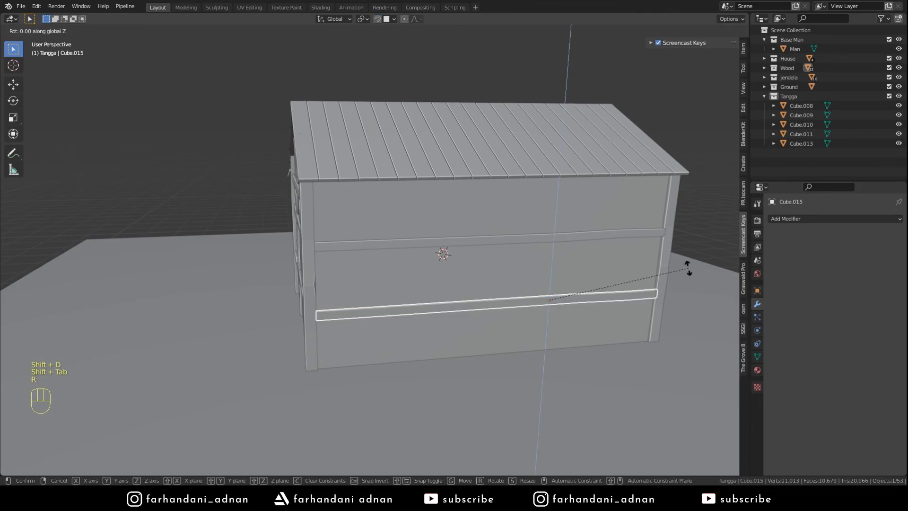
pyautogui.write('yx90')
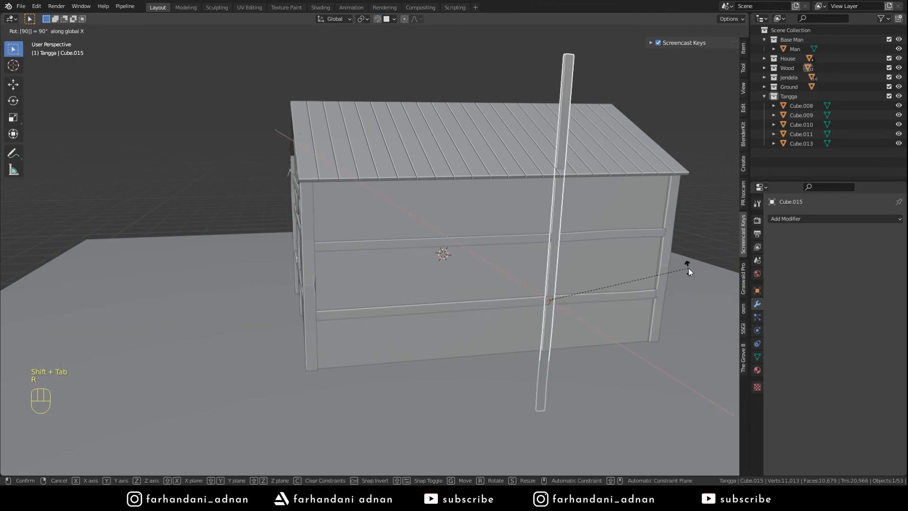
pyautogui.press('Return')
# - Shorten the vertical beam along Z to fit the wall and move it along Y to about a third of the wall's length
pyautogui.scroll(-1, 689, 268)
pyautogui.press('Tab')
pyautogui.press('a')
pyautogui.press('s')
pyautogui.press('z')
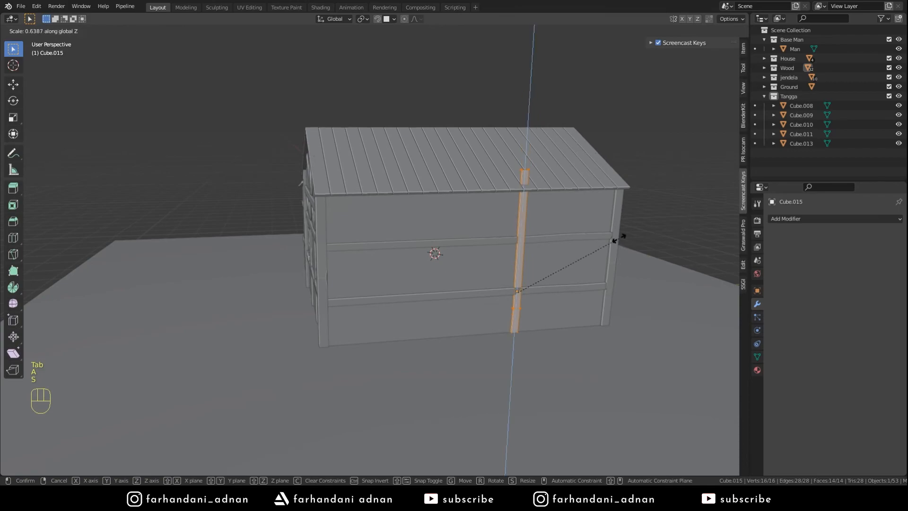
pyautogui.click(587, 256)
pyautogui.press('Tab')
pyautogui.keyDown('shift'); pyautogui.moveTo(588, 253); pyautogui.dragTo(563, 268, button='middle'); pyautogui.keyUp('shift')
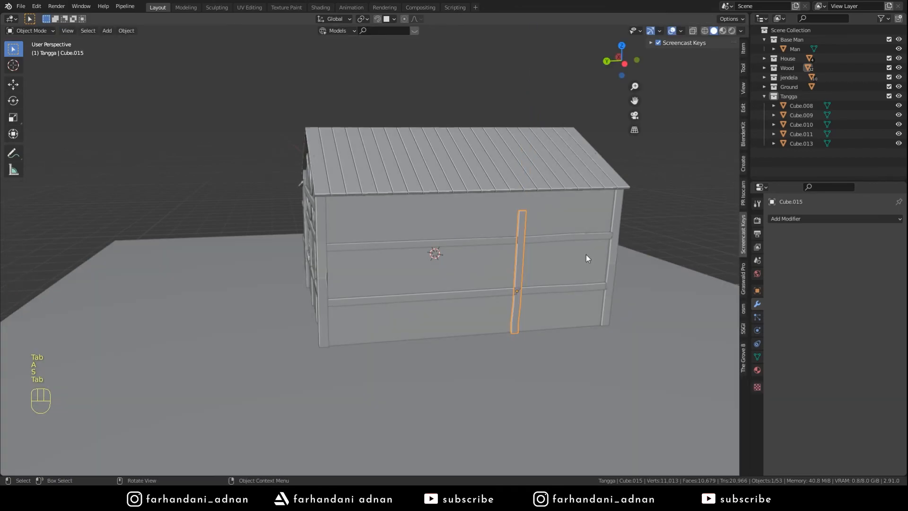
pyautogui.press('Tab')
pyautogui.press('g')
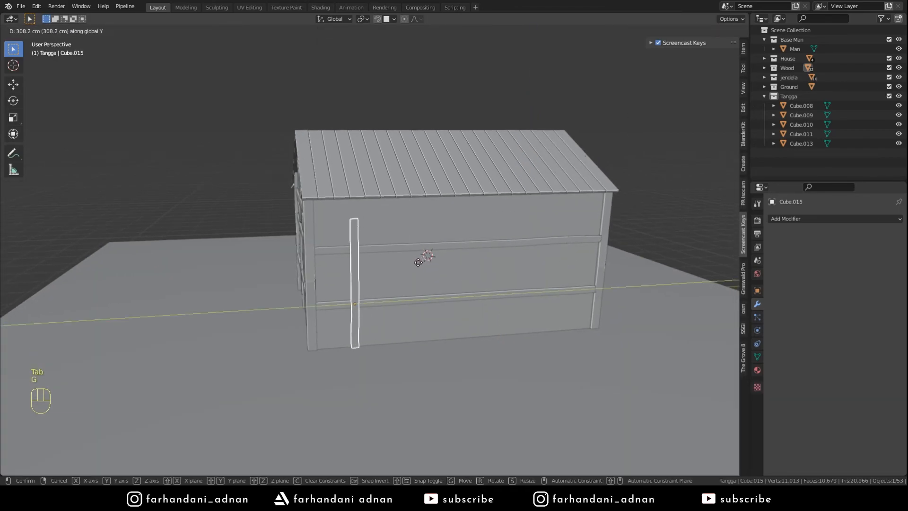
pyautogui.click(481, 263)
# - Raise the vertical beam's upper-end vertices along Z to meet the roof edge
pyautogui.scroll(4, 481, 263)
pyautogui.press('Tab')
pyautogui.press('z')
pyautogui.click(398, 192)
pyautogui.moveTo(419, 167); pyautogui.dragTo(524, 218)
pyautogui.press('z')
pyautogui.click(568, 217)
pyautogui.moveTo(568, 218); pyautogui.dragTo(532, 186, button='middle')
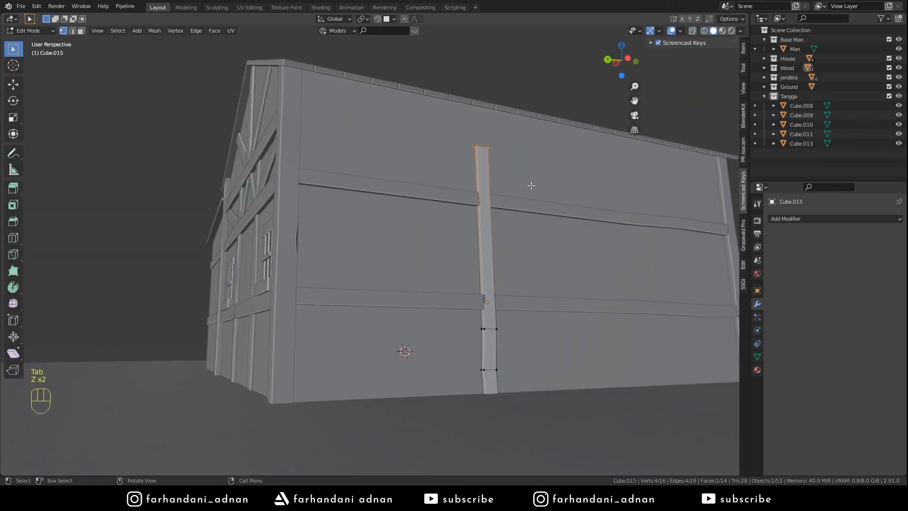
pyautogui.press('g')
pyautogui.press('z')
pyautogui.click(530, 148)
pyautogui.press('Tab')
# - Duplicate the vertical beam and move the copy along Y to divide the side wall into three bays
pyautogui.moveTo(530, 149); pyautogui.dragTo(500, 284, button='middle')
pyautogui.scroll(-4, 517, 268)
pyautogui.hotkey('shift', 'd')
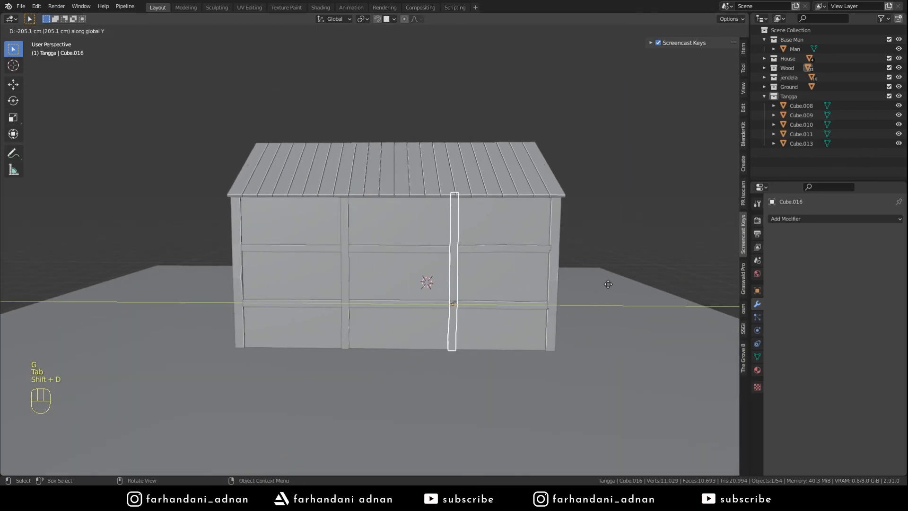
pyautogui.click(589, 289)
pyautogui.press('a')
pyautogui.press('a')
pyautogui.press('a')
# - Duplicate the gable-wall window nearest the corner and move the copy along X beyond the side wall
pyautogui.moveTo(591, 292); pyautogui.dragTo(542, 290, button='middle')
pyautogui.click(428, 301)
pyautogui.keyDown('shift'); pyautogui.click(291, 296); pyautogui.keyUp('shift')
pyautogui.moveTo(291, 296); pyautogui.dragTo(435, 303, button='middle')
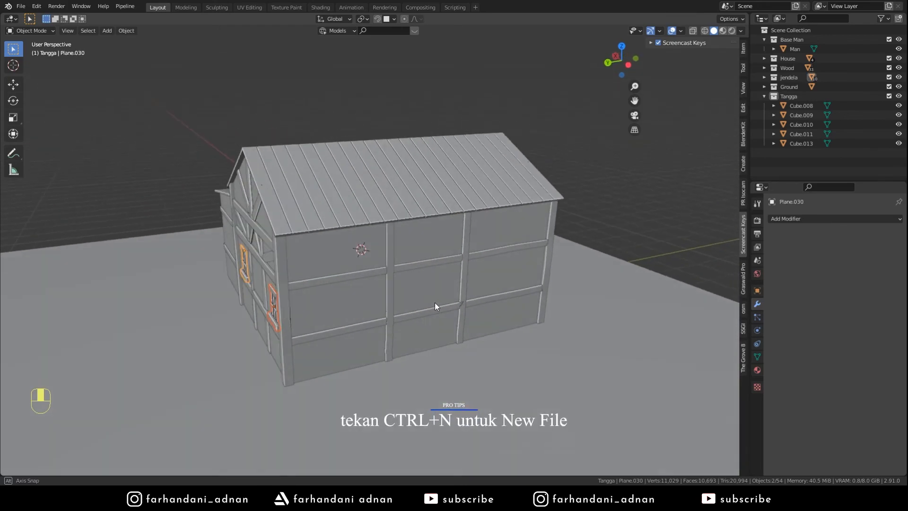
pyautogui.click(275, 299)
pyautogui.hotkey('shift', 'd')
pyautogui.press('g')
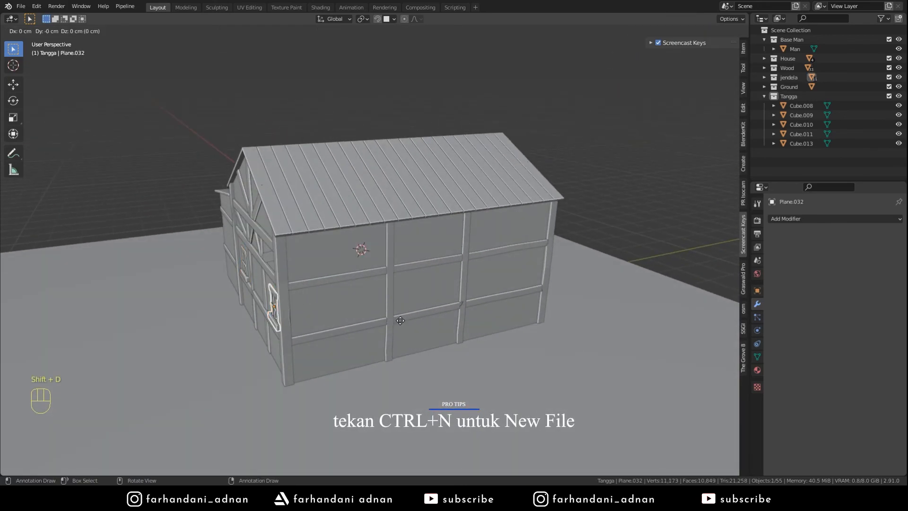
pyautogui.press('x')
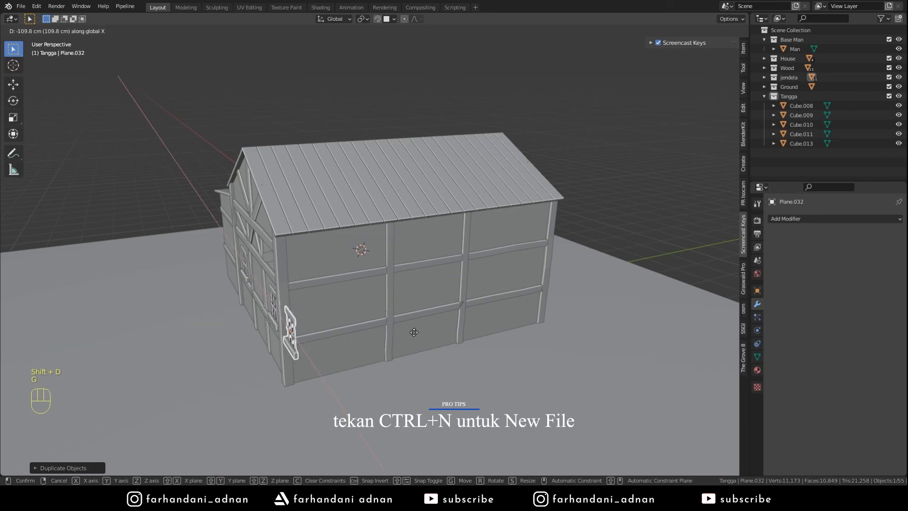
pyautogui.click(422, 332)
# - Rotate the duplicated window around Z to face outward and snap it onto the first bay of the side wall
pyautogui.press('r')
pyautogui.press('z')
pyautogui.click(482, 322)
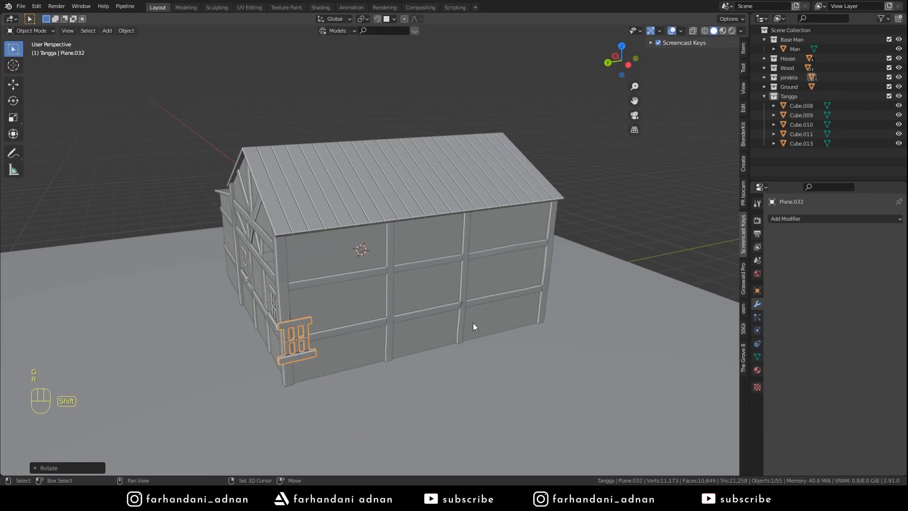
pyautogui.hotkey('shift', 'Tab')
pyautogui.press('g')
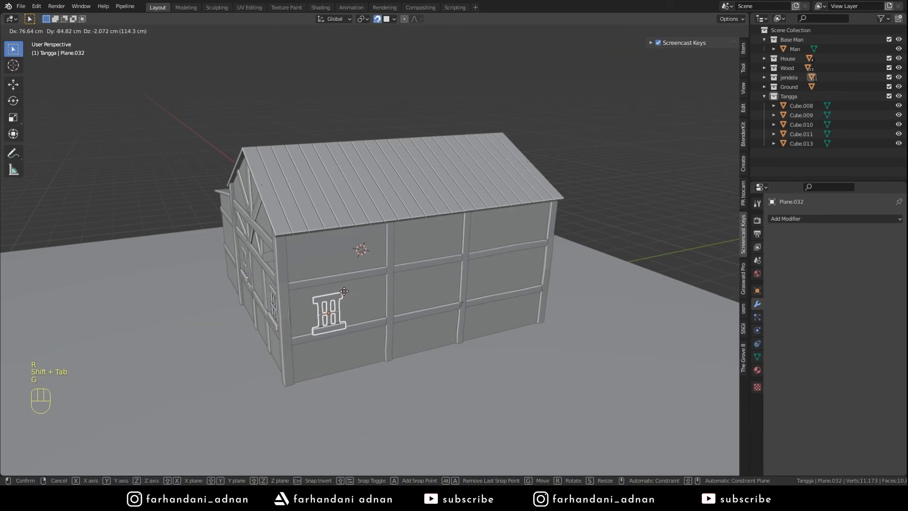
pyautogui.click(343, 292)
# - Snap the duplicated window along a single axis to seat it flush against the side wall
pyautogui.hotkey('shift', 'Tab')
pyautogui.moveTo(348, 295); pyautogui.dragTo(371, 303, button='middle')
pyautogui.scroll(6, 342, 294)
pyautogui.hotkey('shift', 'Tab')
pyautogui.moveTo(457, 342); pyautogui.dragTo(417, 347, button='middle')
pyautogui.press('g')
pyautogui.middleClick(447, 354)
pyautogui.click(428, 342)
pyautogui.hotkey('ctrl', 'a')
pyautogui.hotkey('shift', 'a')
# - Slide the window along the side wall to position it within its bay
pyautogui.scroll(-4, 454, 239)
pyautogui.hotkey('shift', 'Tab')
pyautogui.moveTo(442, 220); pyautogui.dragTo(388, 266, button='middle')
pyautogui.press('g')
pyautogui.middleClick(389, 264)
pyautogui.click(520, 246)
# - Duplicate the side-wall window twice, spacing the copies along the wall for the other two bays
pyautogui.scroll(-2, 521, 258)
pyautogui.moveTo(525, 266); pyautogui.dragTo(435, 258, button='middle')
pyautogui.hotkey('shift', 'd')
pyautogui.middleClick(491, 273)
pyautogui.click(620, 262)
pyautogui.hotkey('shift', 'd')
pyautogui.middleClick(468, 263)
pyautogui.click(589, 261)
pyautogui.press('a')
pyautogui.press('a')
pyautogui.press('a')
pyautogui.scroll(-3, 501, 263)
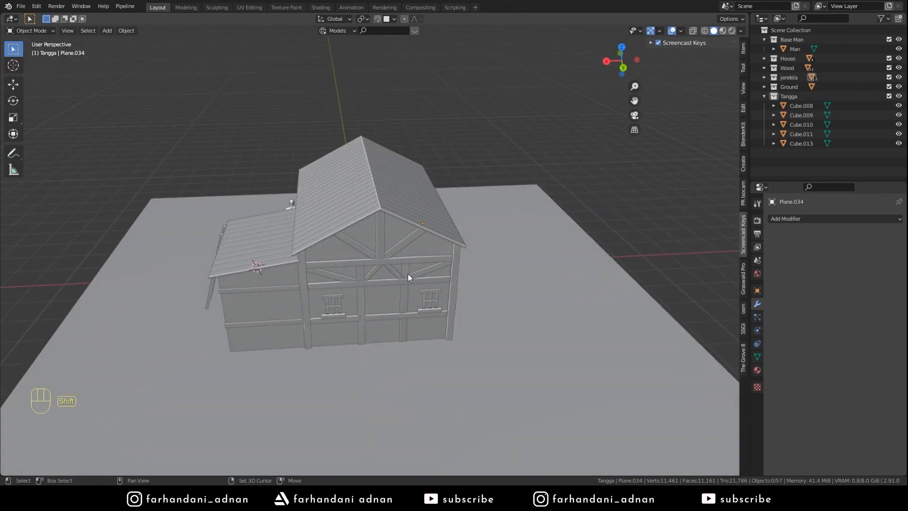